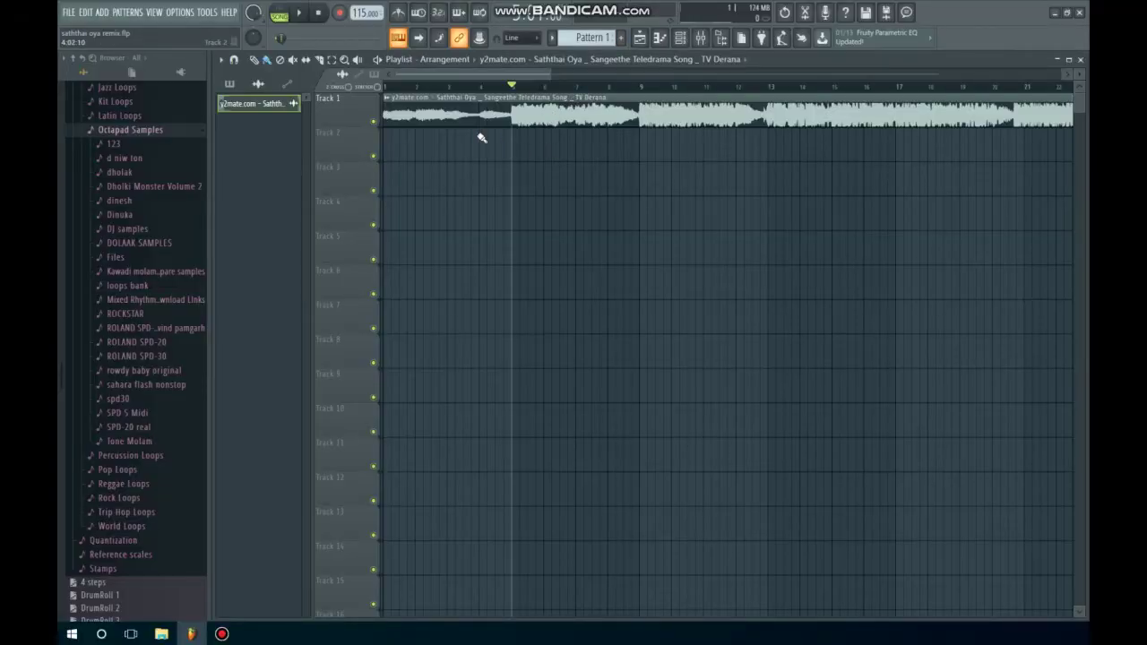
Step: Play the Saththai Oya song clip from the start of bar 1 to listen to its intro
{"action": "left_click", "coordinate": [386, 88]}
{"action": "key", "text": "space"}
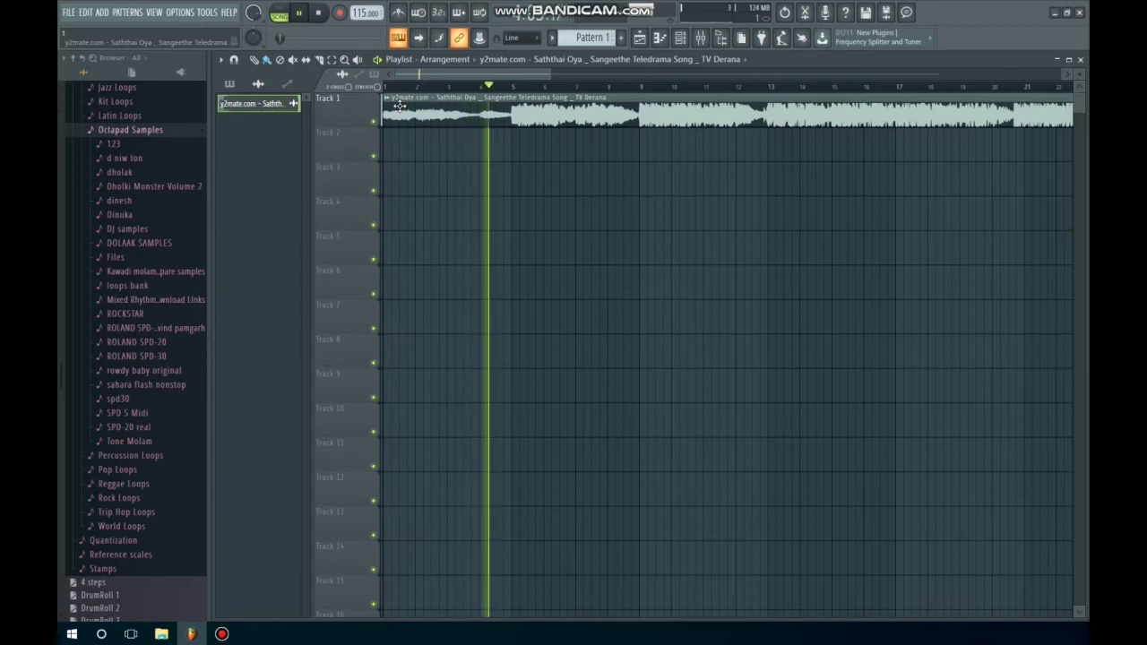
{"action": "key", "text": "space"}
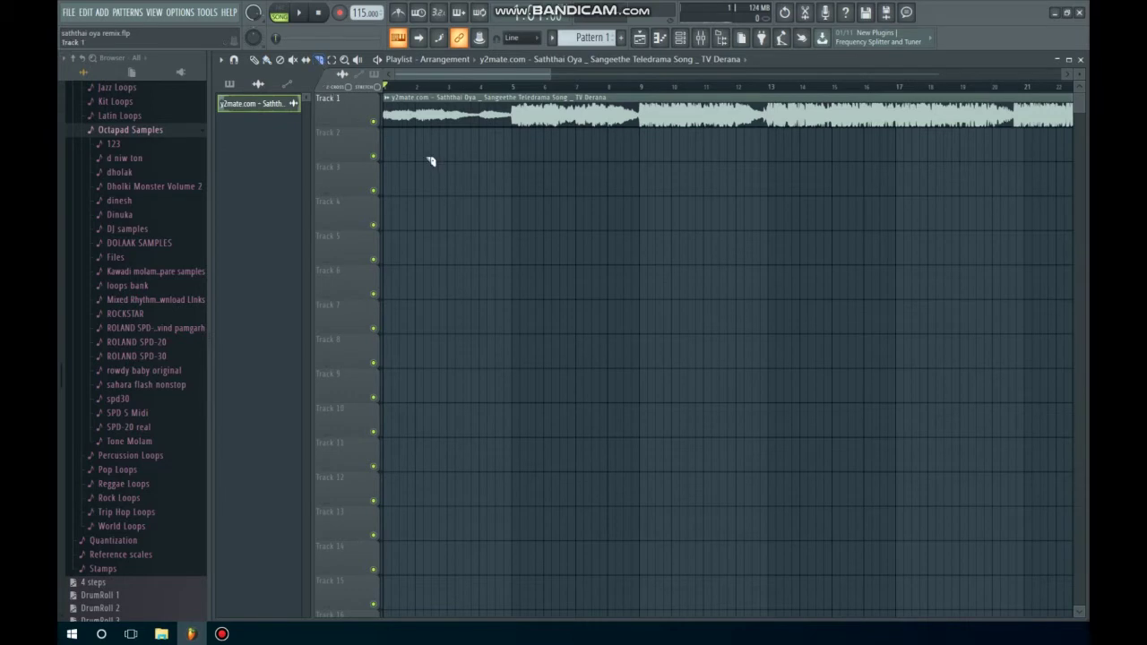
Step: Slice the song clip on Track 1 at bar 5 and delete the intro part before the cut
{"action": "scroll", "coordinate": [520, 145], "scroll_direction": "up", "scroll_amount": 3}
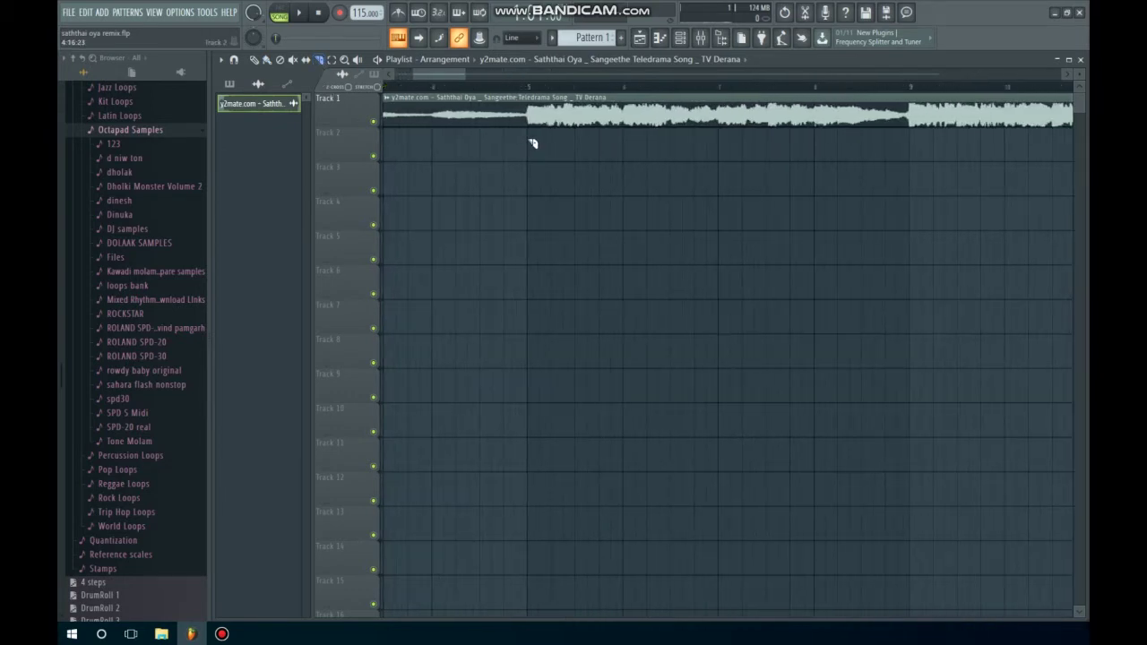
{"action": "mouse_move", "coordinate": [528, 127]}
{"action": "left_mouse_down"}
{"action": "mouse_move", "coordinate": [533, 101]}
{"action": "mouse_move", "coordinate": [524, 110]}
{"action": "left_mouse_up"}
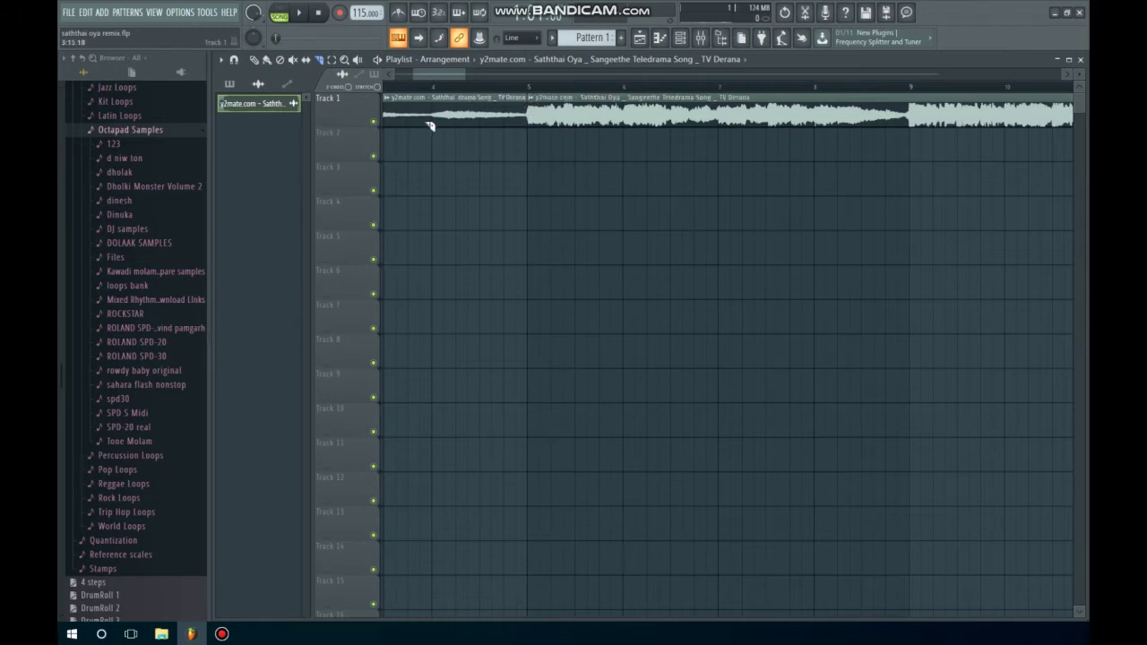
{"action": "left_click", "coordinate": [254, 60]}
{"action": "right_click", "coordinate": [434, 114]}
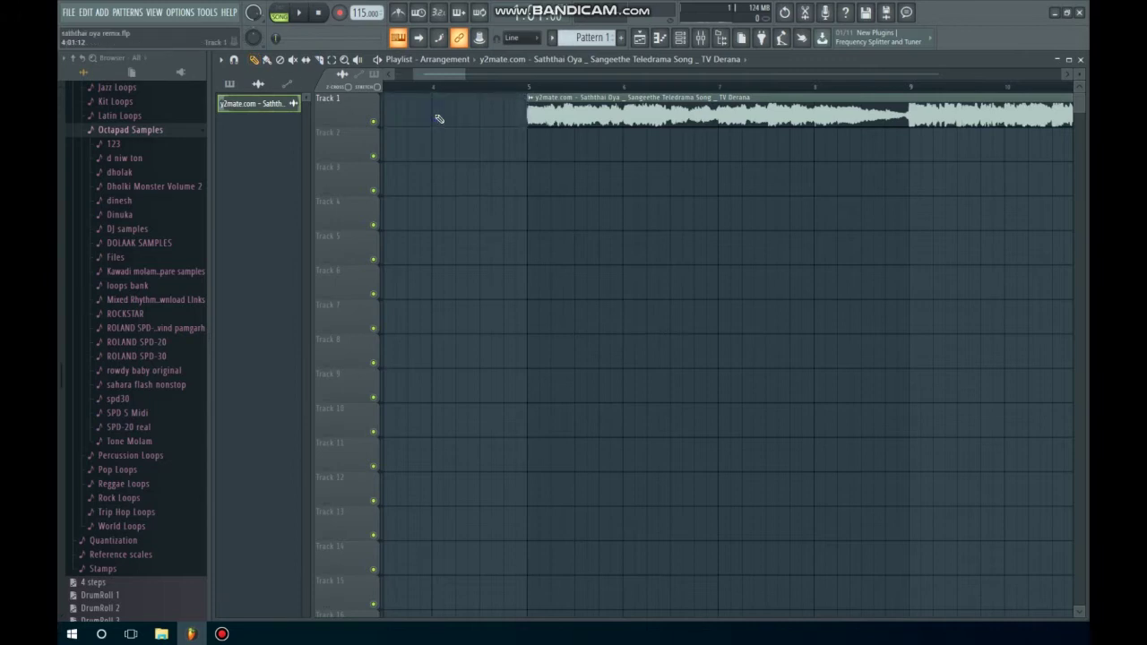
Step: Play the trimmed song from just before bar 5 to check the cut point
{"action": "left_click", "coordinate": [505, 89]}
{"action": "key", "text": "space"}
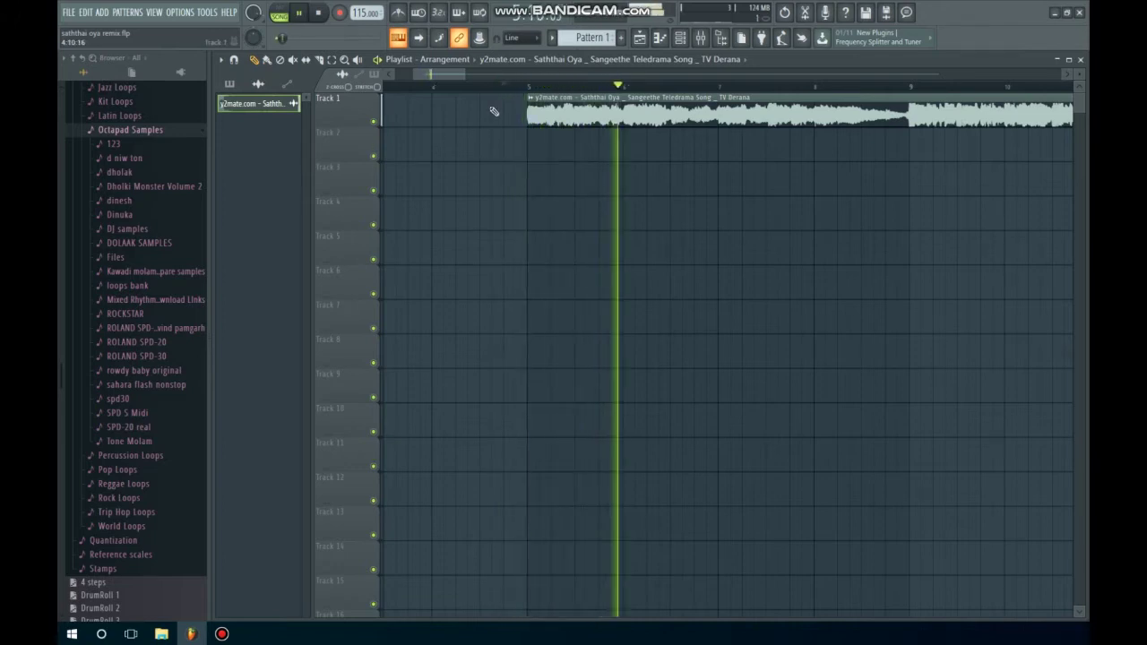
{"action": "key", "text": "space"}
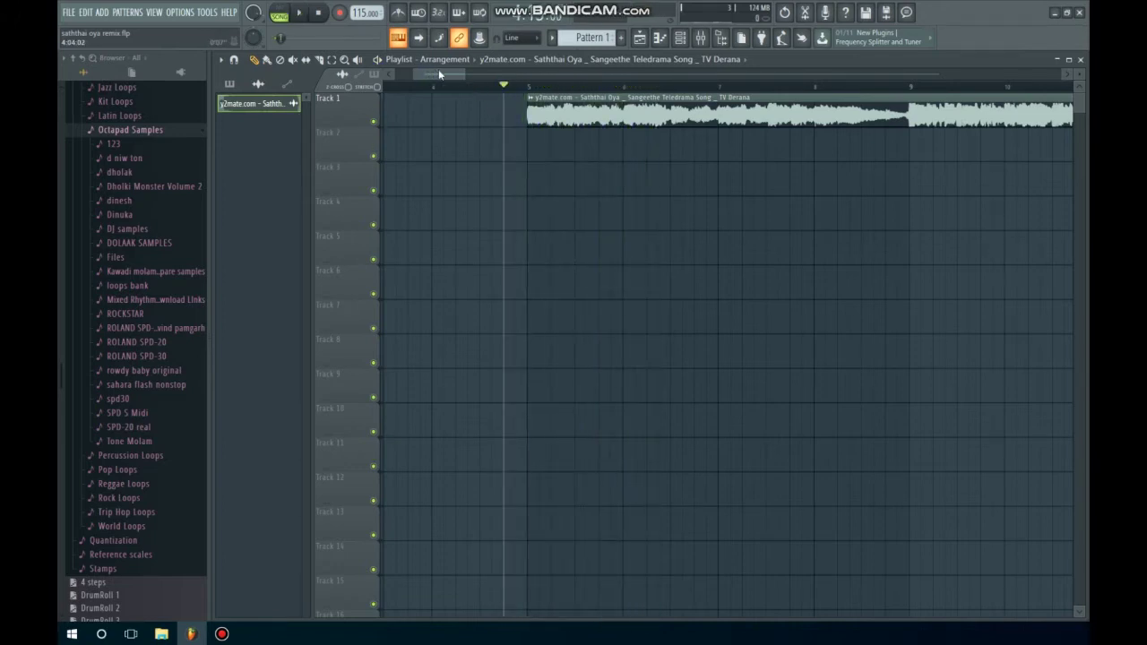
Step: Move the trimmed song clip to start at bar 1 of Track 1 and play it from the beginning
{"action": "left_click_drag", "start_coordinate": [463, 73], "coordinate": [550, 74]}
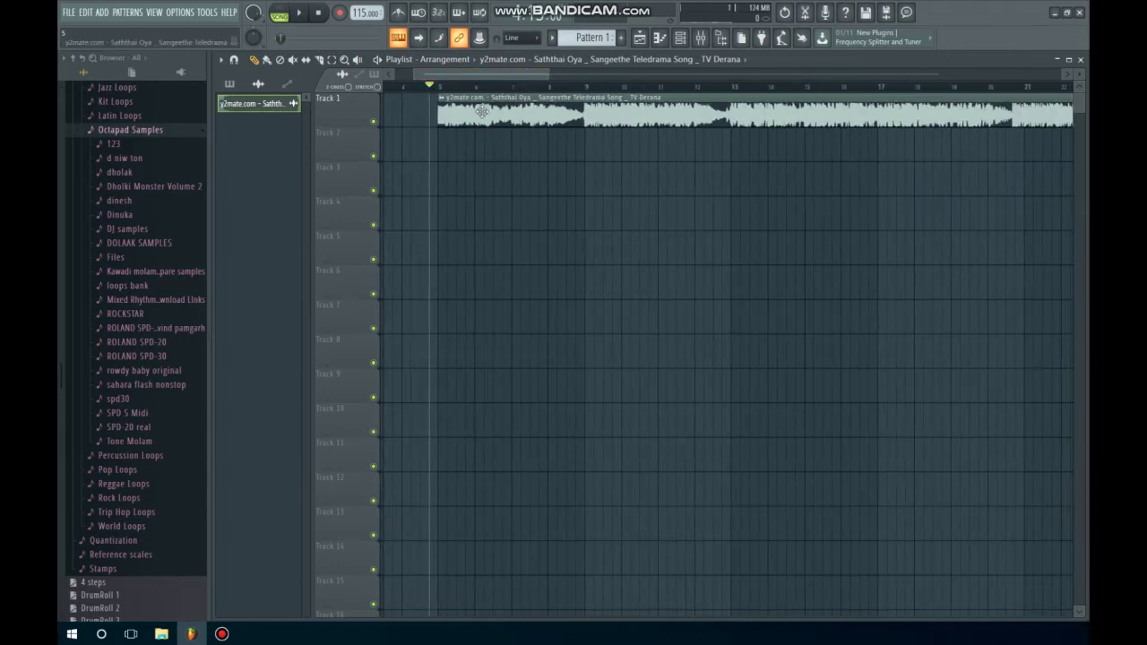
{"action": "left_click_drag", "start_coordinate": [481, 113], "coordinate": [332, 113]}
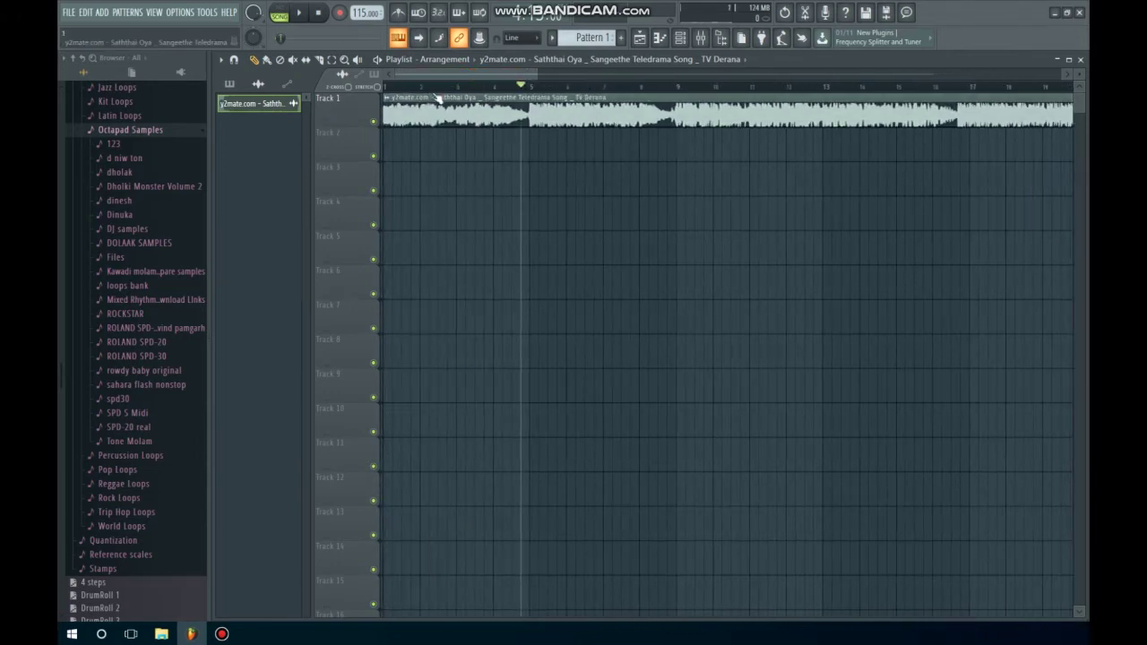
{"action": "left_click_drag", "start_coordinate": [393, 88], "coordinate": [374, 91]}
{"action": "key", "text": "space"}
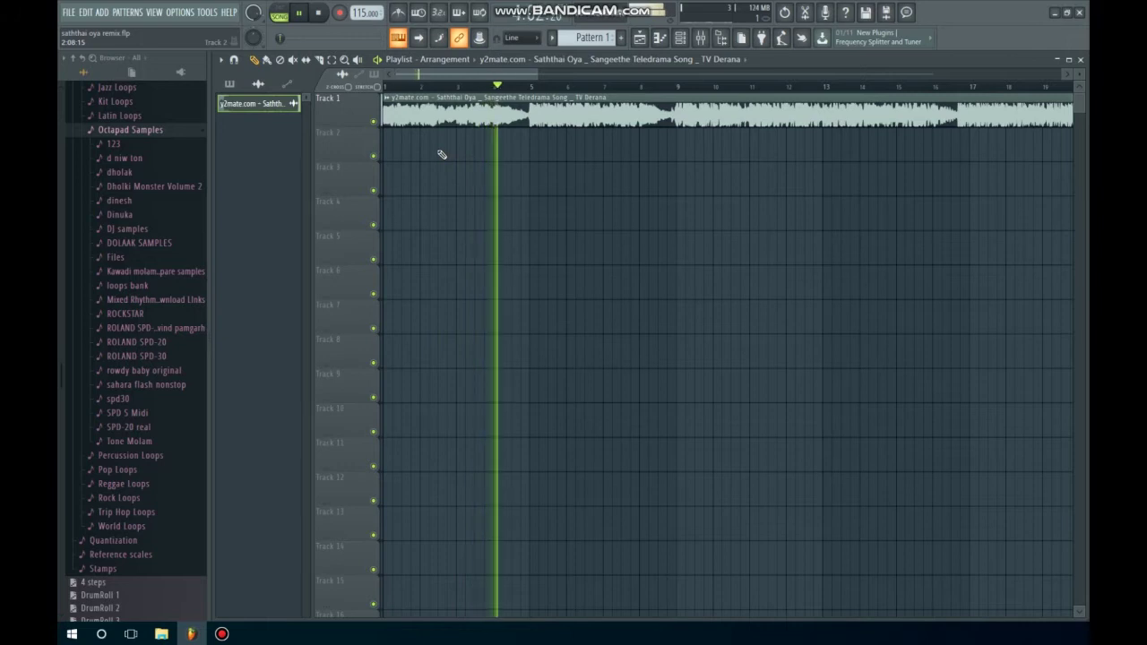
{"action": "key", "text": "space"}
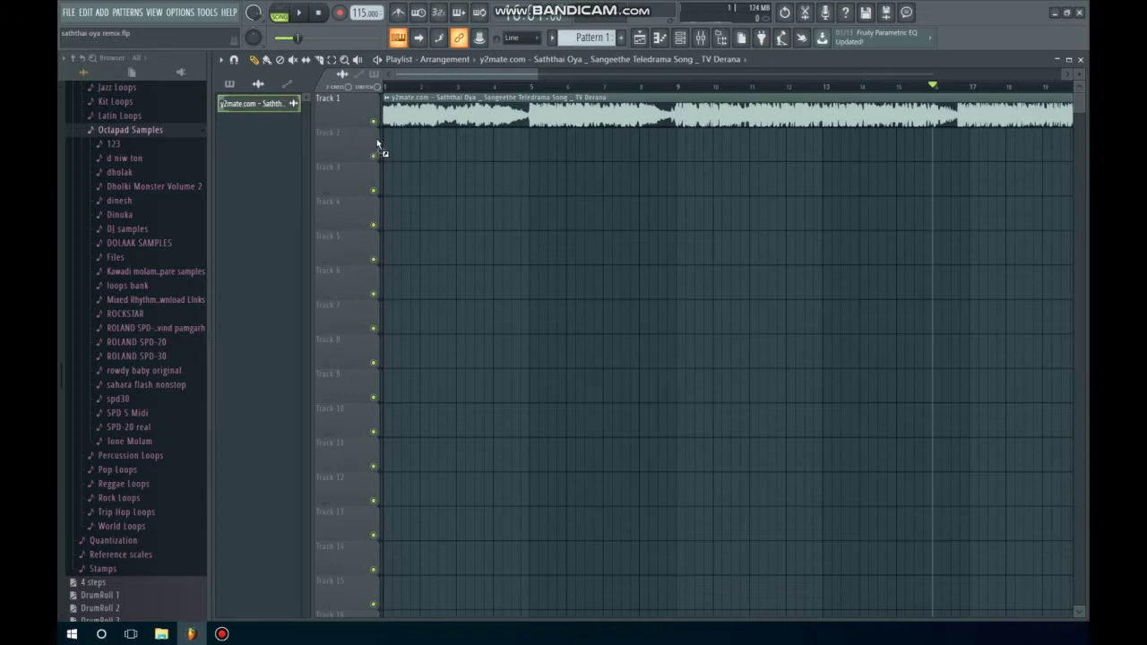
Step: Place the KSHMR_Top_Loop_04 sample at bar 1 of Track 2 and play it together with the song
{"action": "left_click_drag", "start_coordinate": [377, 144], "coordinate": [391, 149]}
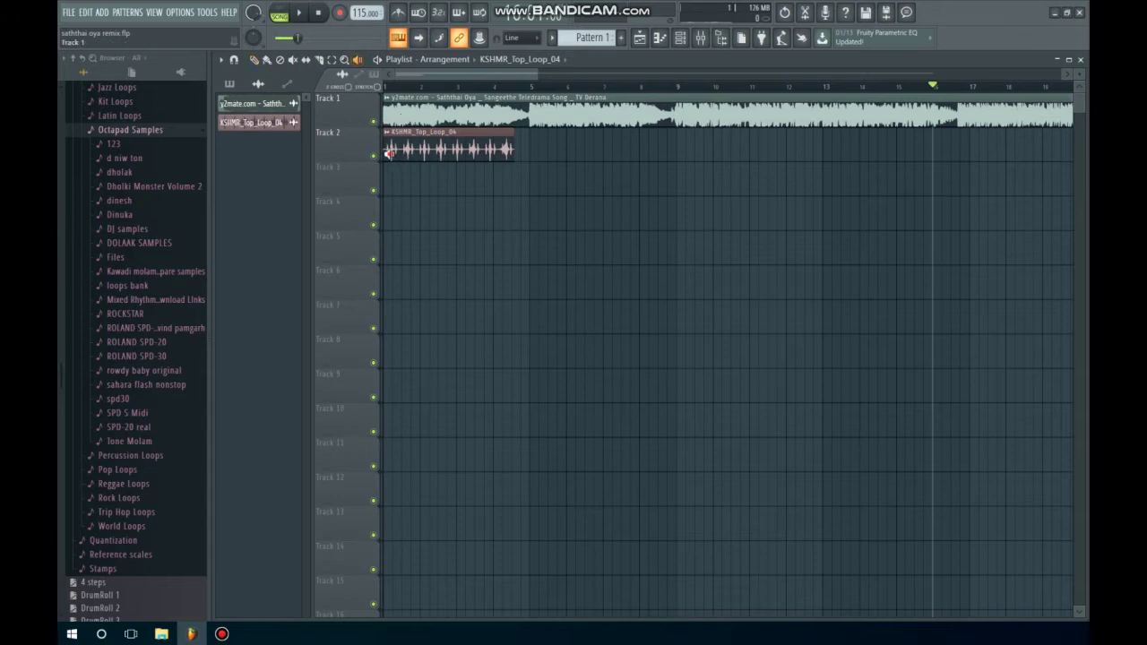
{"action": "key", "text": "space"}
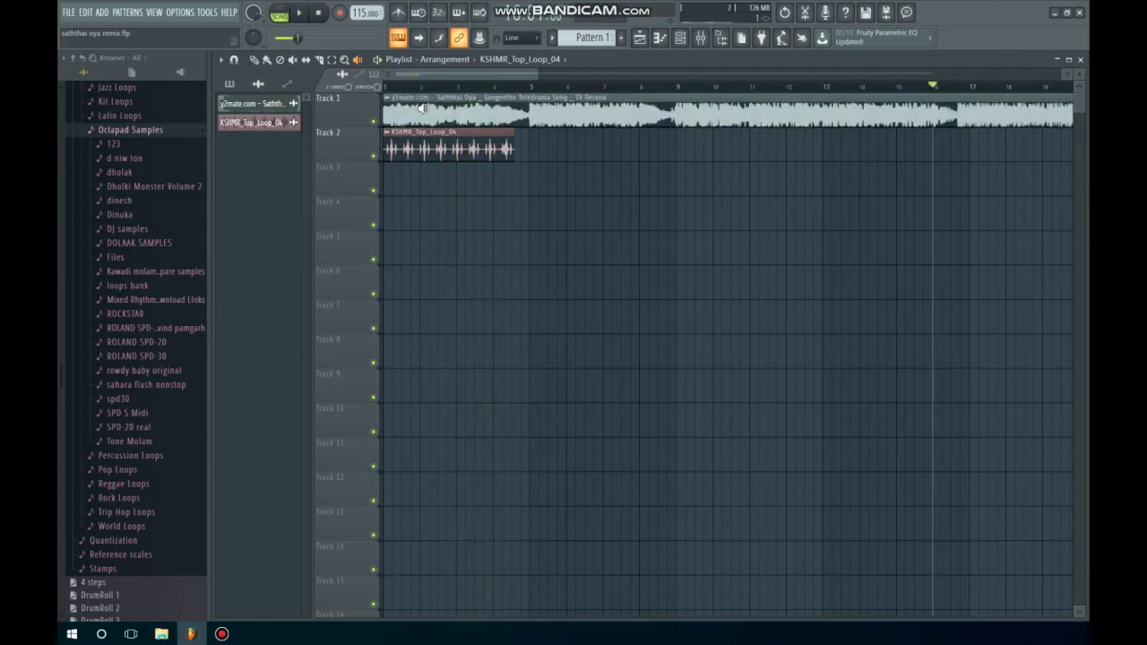
{"action": "key", "text": "space"}
{"action": "key", "text": "space"}
{"action": "left_click", "coordinate": [390, 89]}
{"action": "key", "text": "space"}
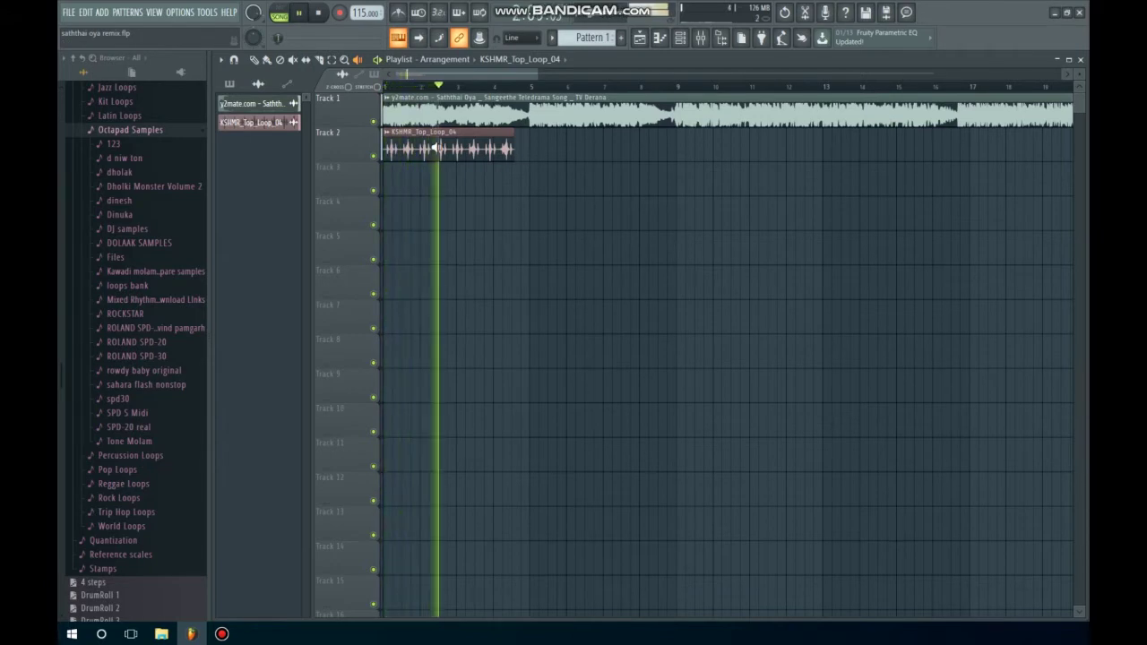
{"action": "key", "text": "space"}
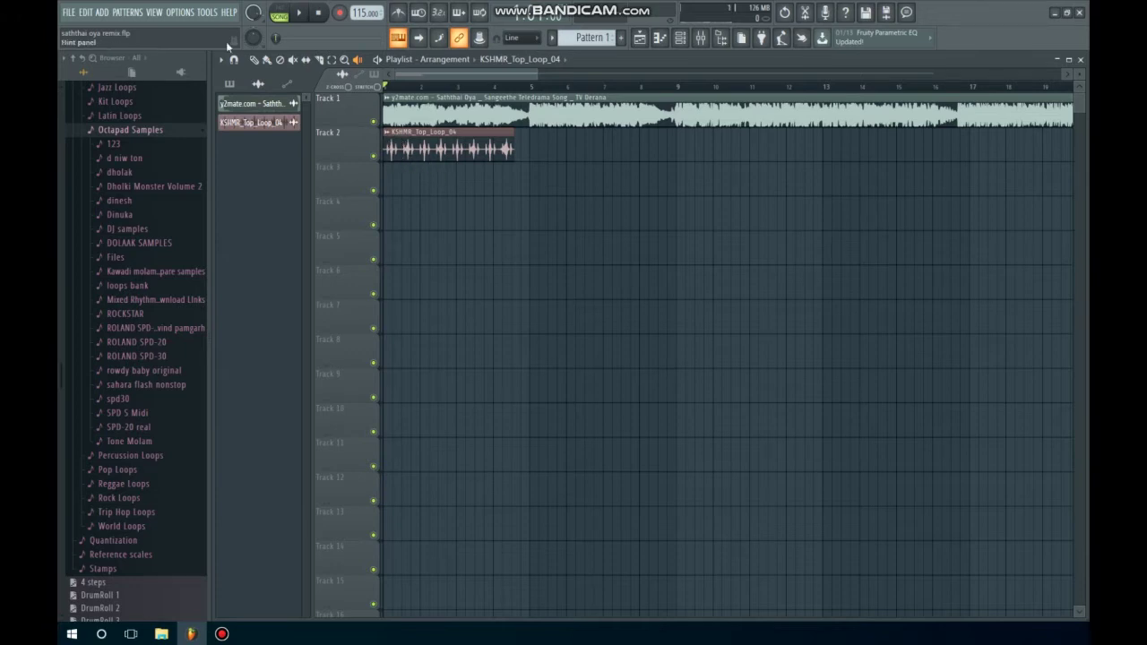
Step: Fit the KSHMR_Top_Loop_04 clip to the project tempo using the 75 to 150 BPM detection range
{"action": "left_click", "coordinate": [389, 136]}
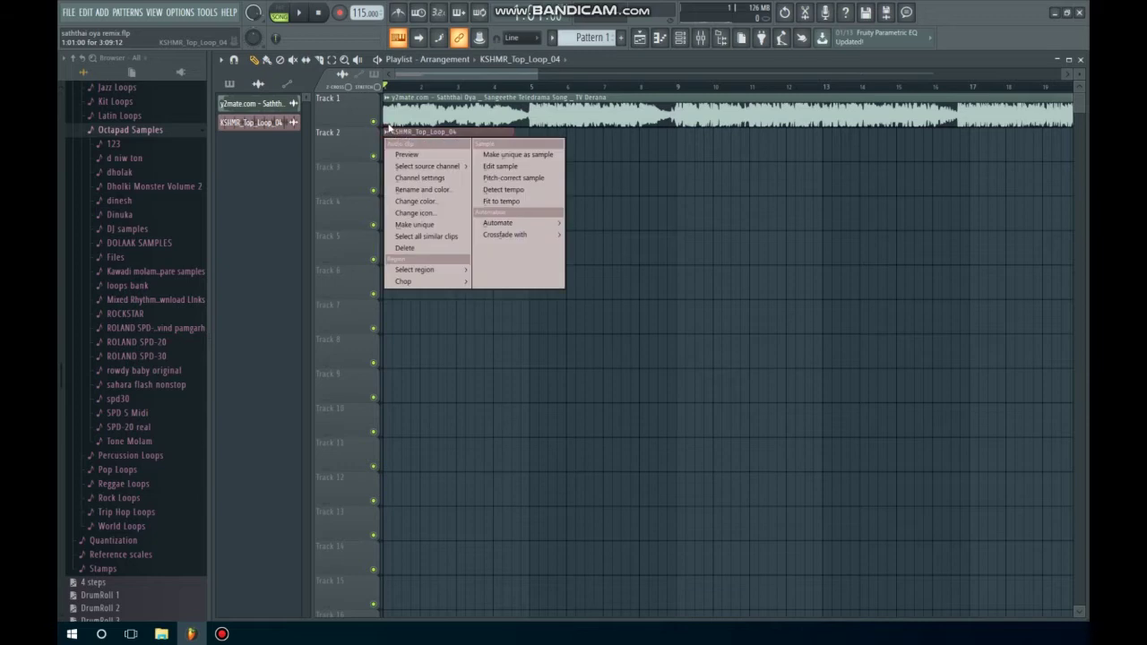
{"action": "left_click", "coordinate": [498, 201]}
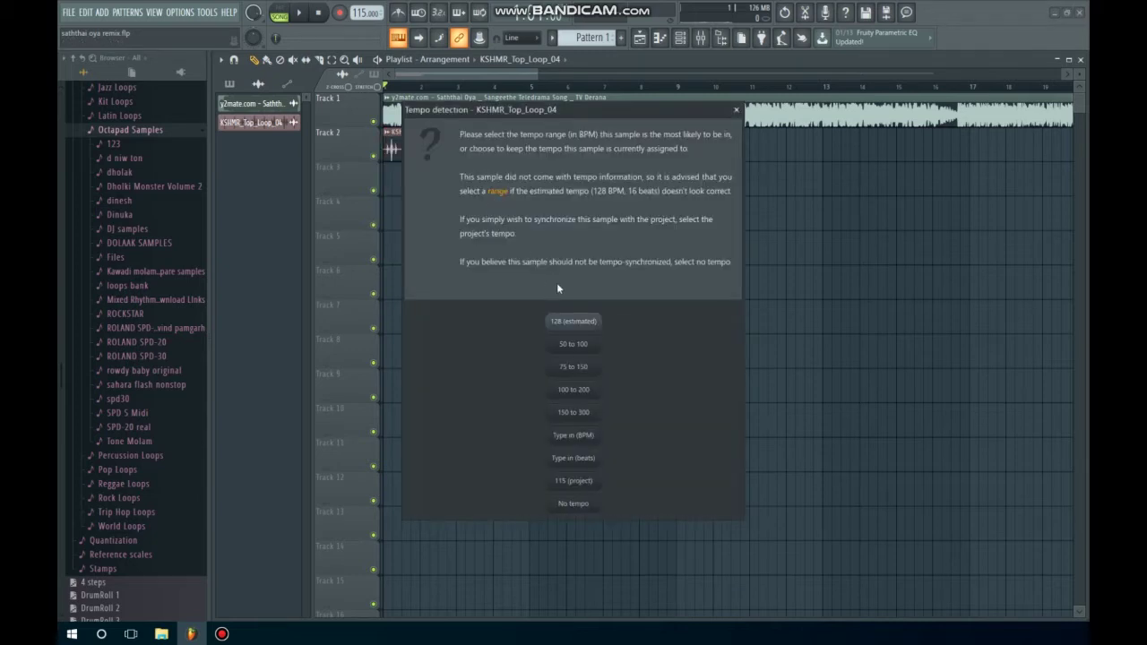
{"action": "left_click", "coordinate": [570, 368]}
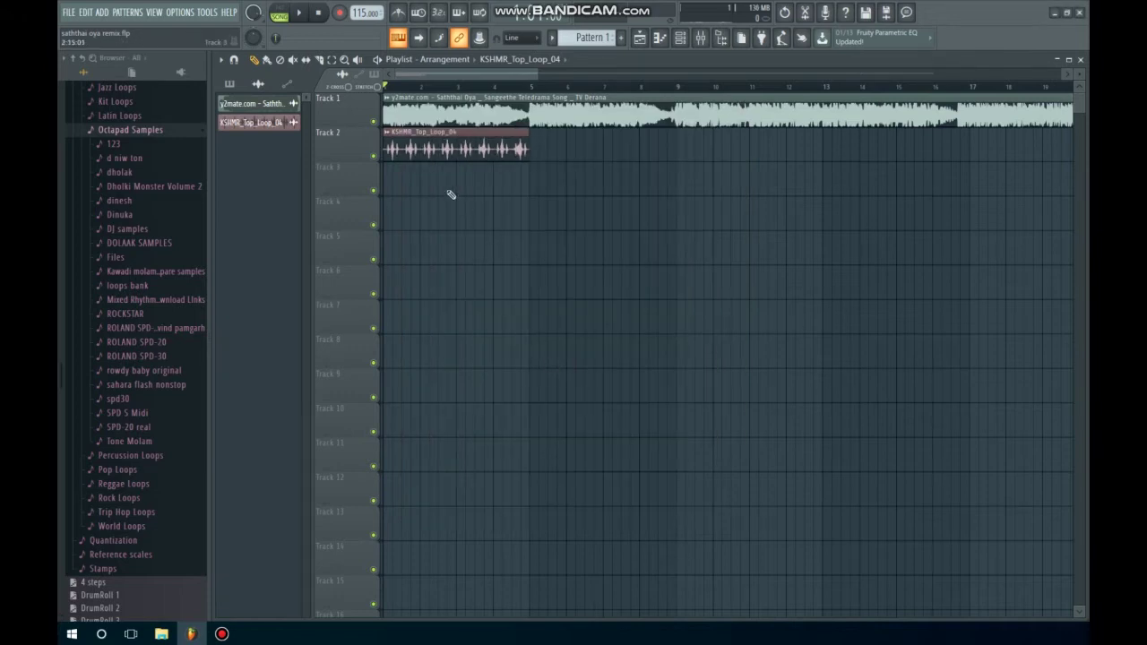
Step: Play the arrangement from bar 1 with the metronome on to check the stretched loop's timing against the song
{"action": "left_click", "coordinate": [398, 13]}
{"action": "key", "text": "space"}
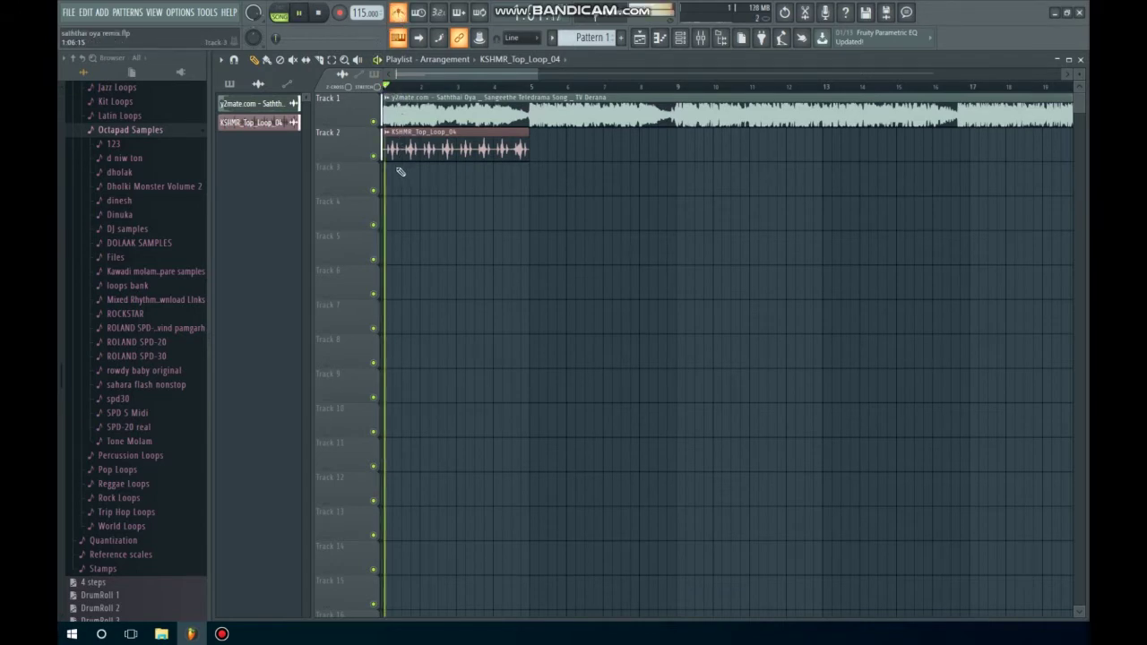
{"action": "right_click", "coordinate": [401, 19]}
{"action": "left_click", "coordinate": [419, 60]}
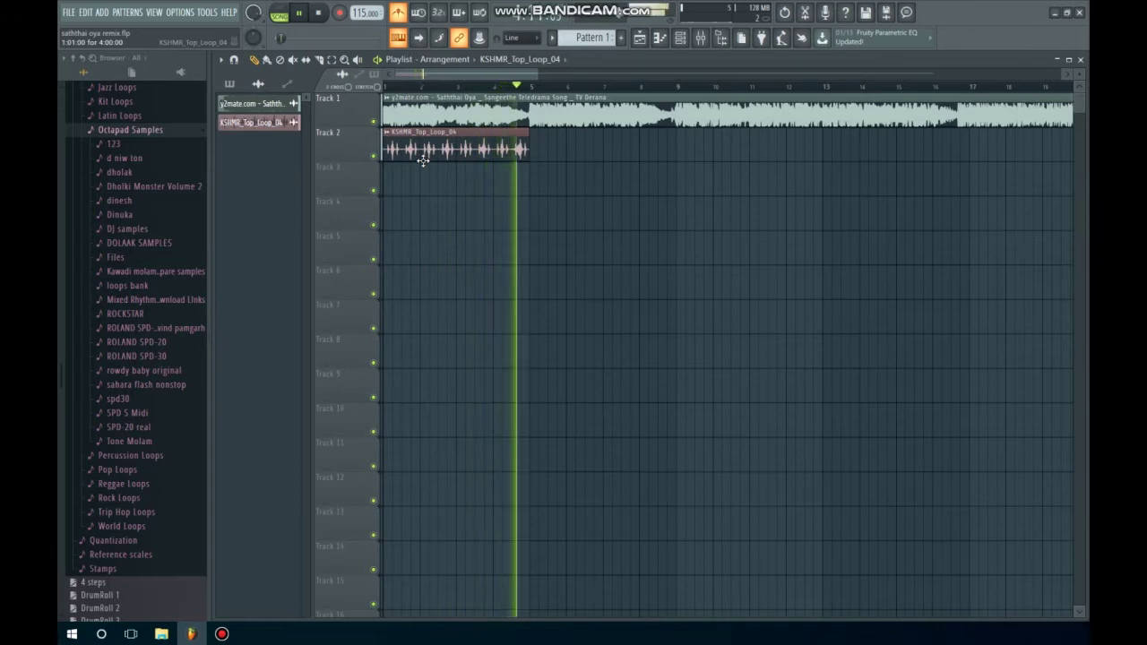
{"action": "key", "text": "space"}
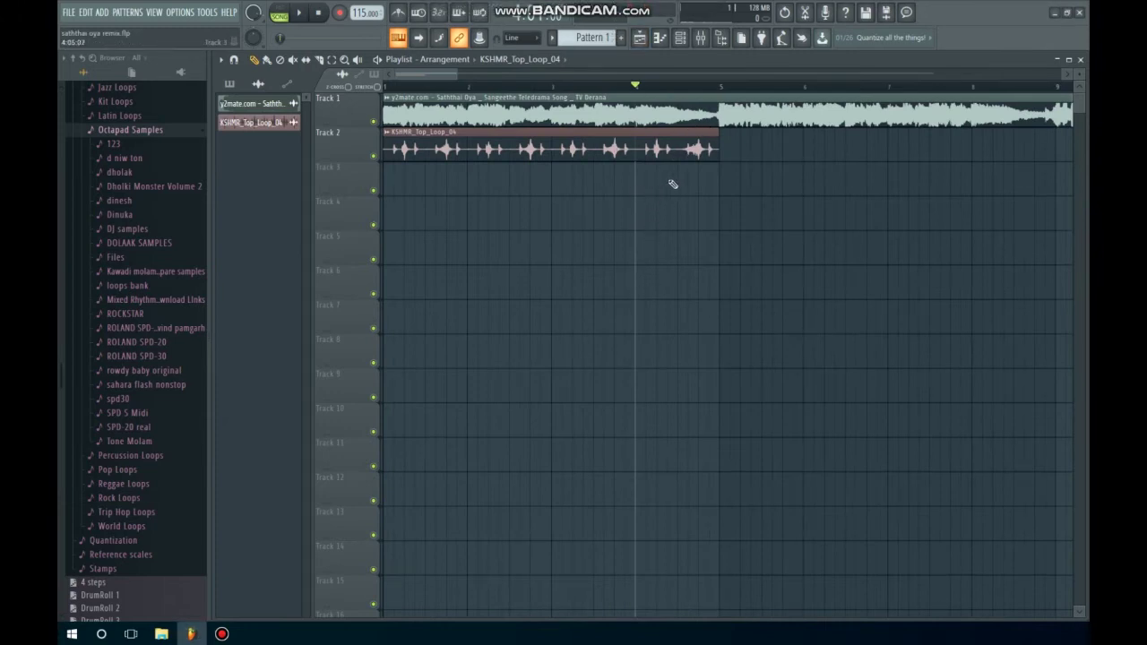
Step: Open the channel rack and set its filter to show all channels
{"action": "left_click", "coordinate": [679, 37]}
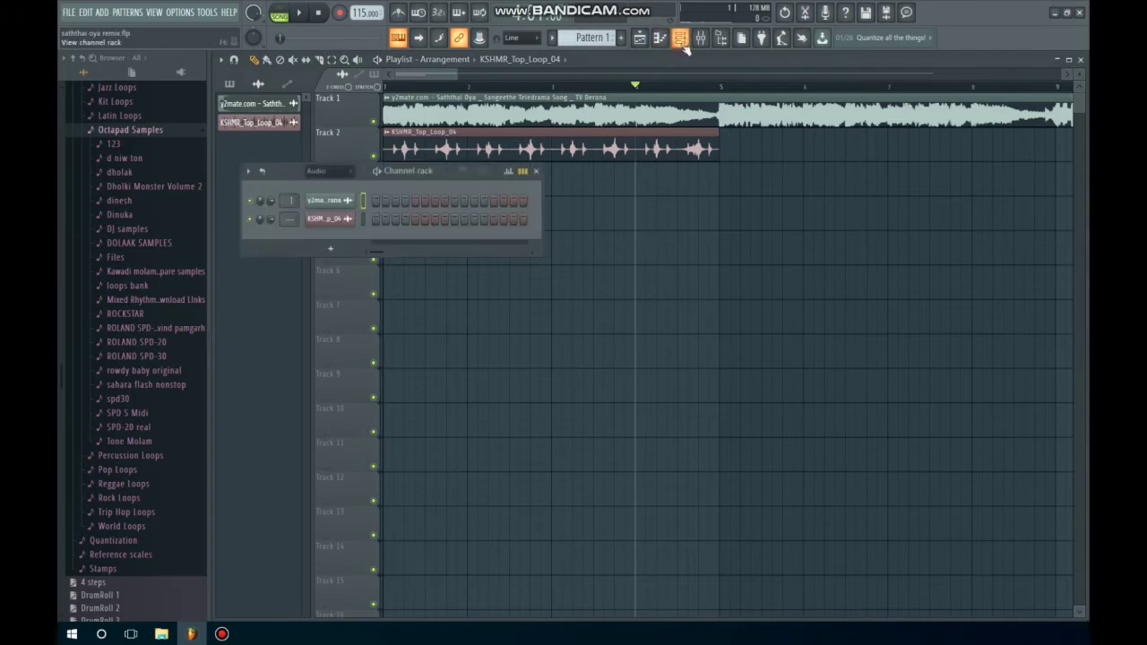
{"action": "left_click", "coordinate": [350, 172]}
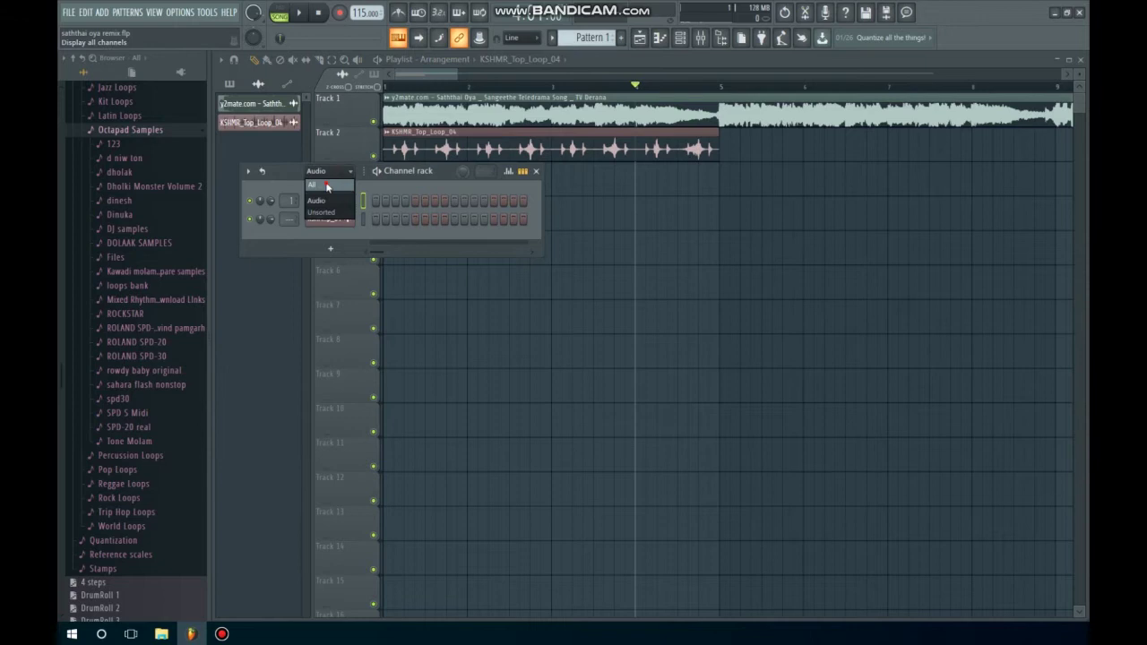
{"action": "left_click", "coordinate": [330, 185]}
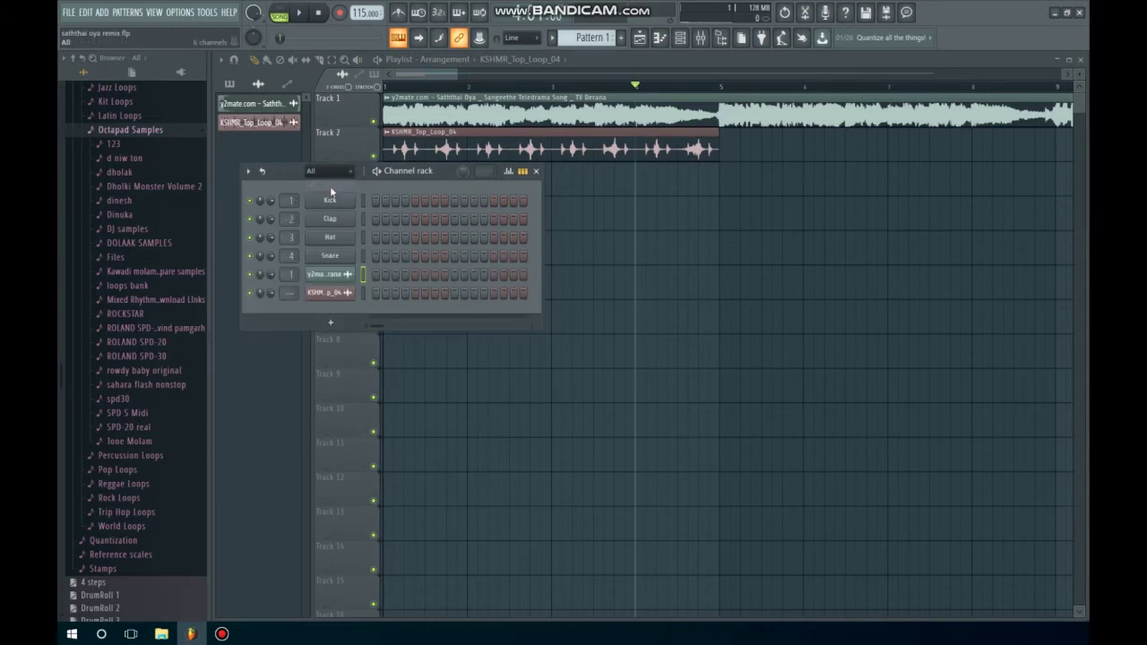
Step: Add an FPC drum channel, load its Empty preset and move its window clear of the channel names
{"action": "left_click", "coordinate": [331, 324]}
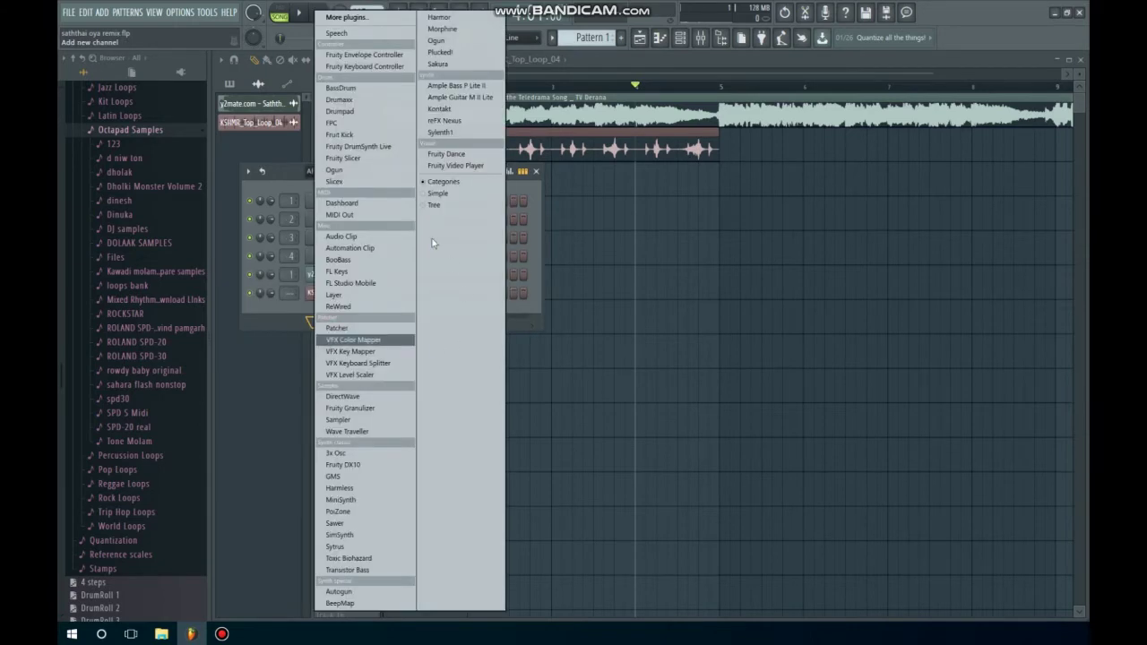
{"action": "left_click", "coordinate": [358, 124]}
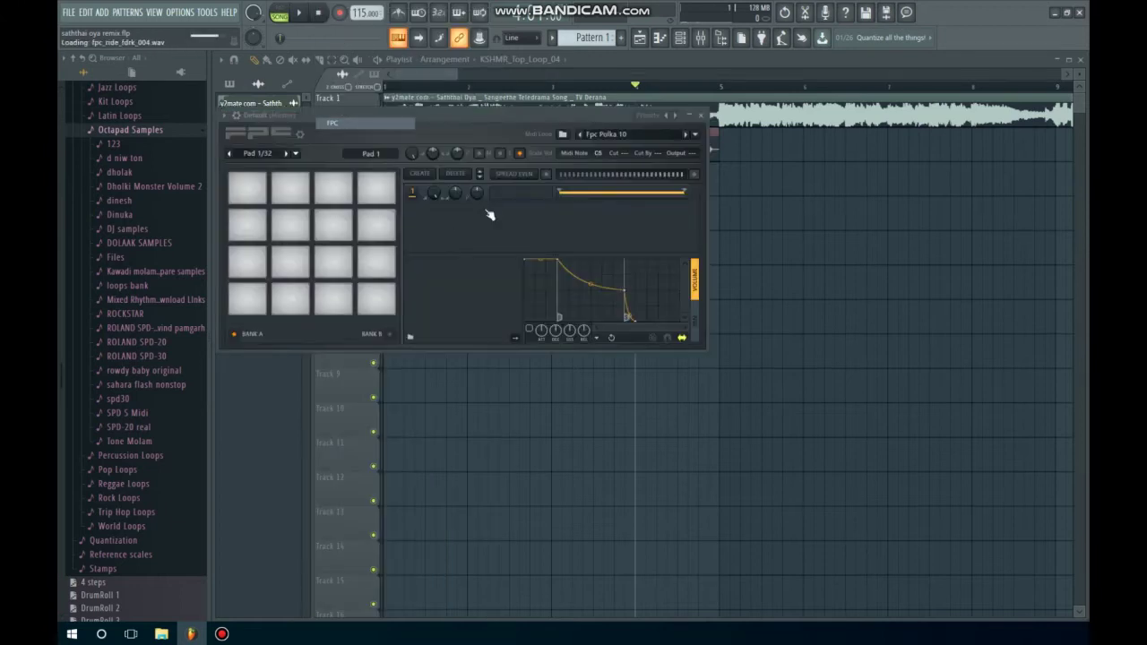
{"action": "left_click", "coordinate": [647, 116]}
{"action": "left_click", "coordinate": [660, 137]}
{"action": "left_click_drag", "start_coordinate": [475, 115], "coordinate": [630, 217]}
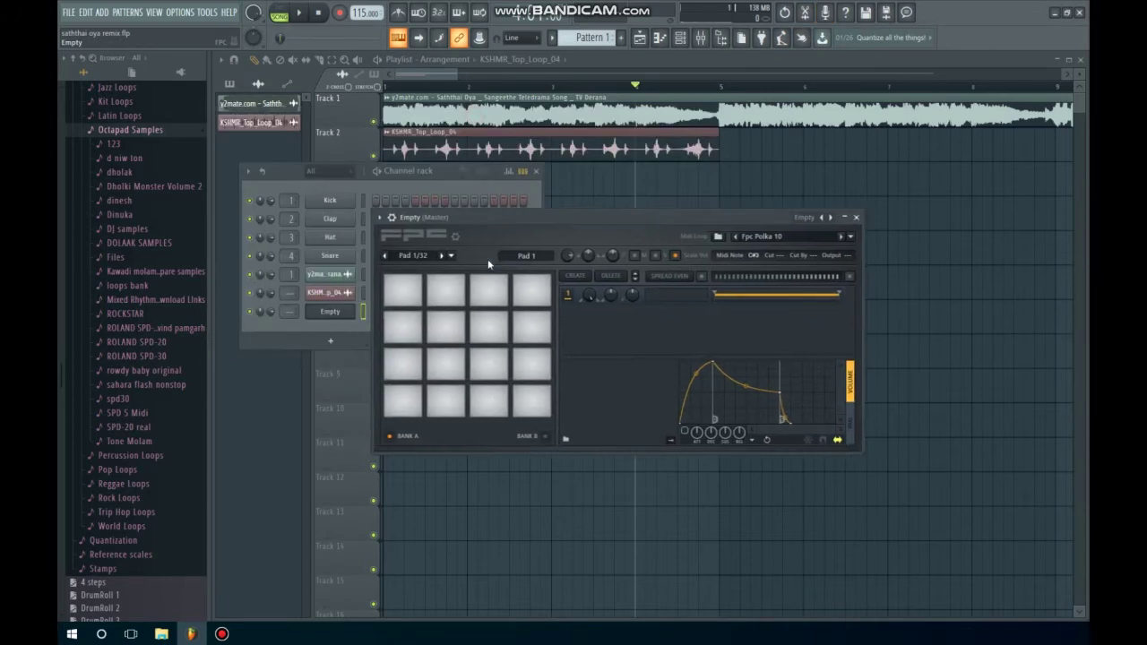
Step: Load kick.wav onto pad 1 of the FPC and audition the pad several times
{"action": "left_click_drag", "start_coordinate": [406, 402], "coordinate": [406, 403]}
{"action": "left_click", "coordinate": [406, 413]}
{"action": "left_click", "coordinate": [406, 412]}
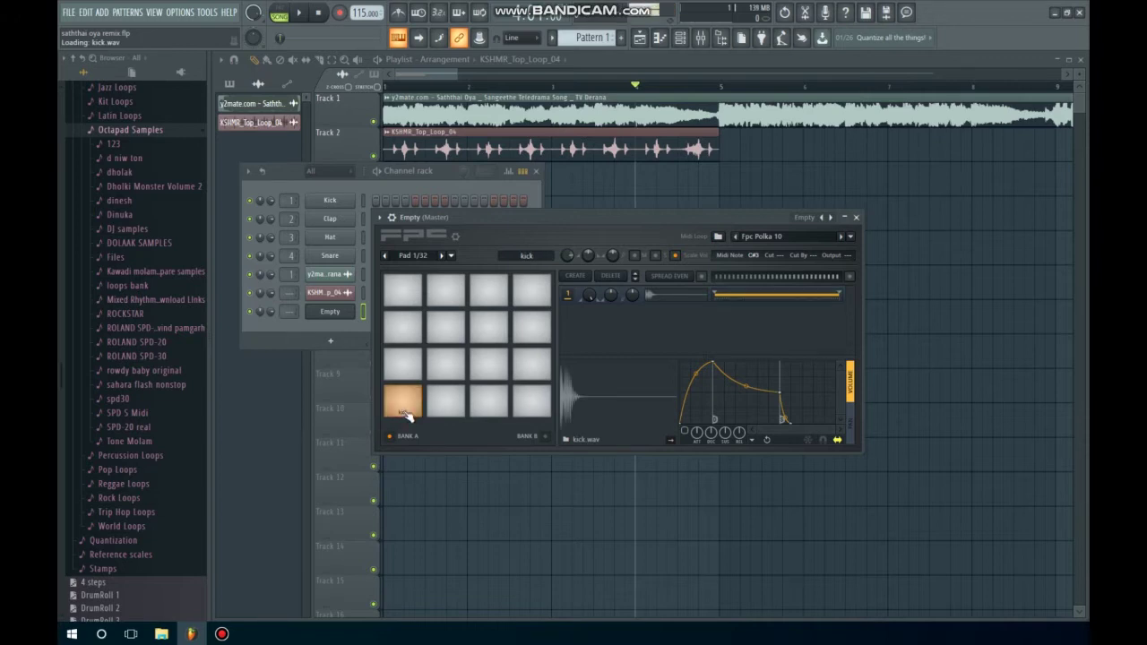
{"action": "left_click", "coordinate": [406, 413]}
{"action": "left_click", "coordinate": [406, 413]}
{"action": "left_click", "coordinate": [406, 411]}
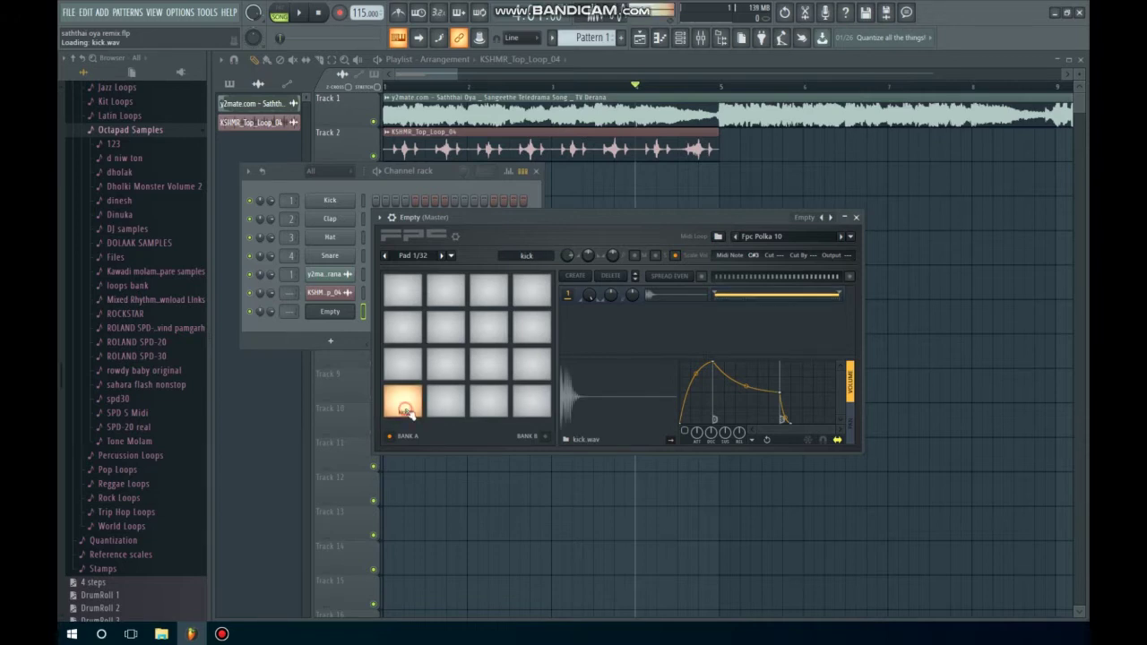
{"action": "left_click", "coordinate": [406, 411]}
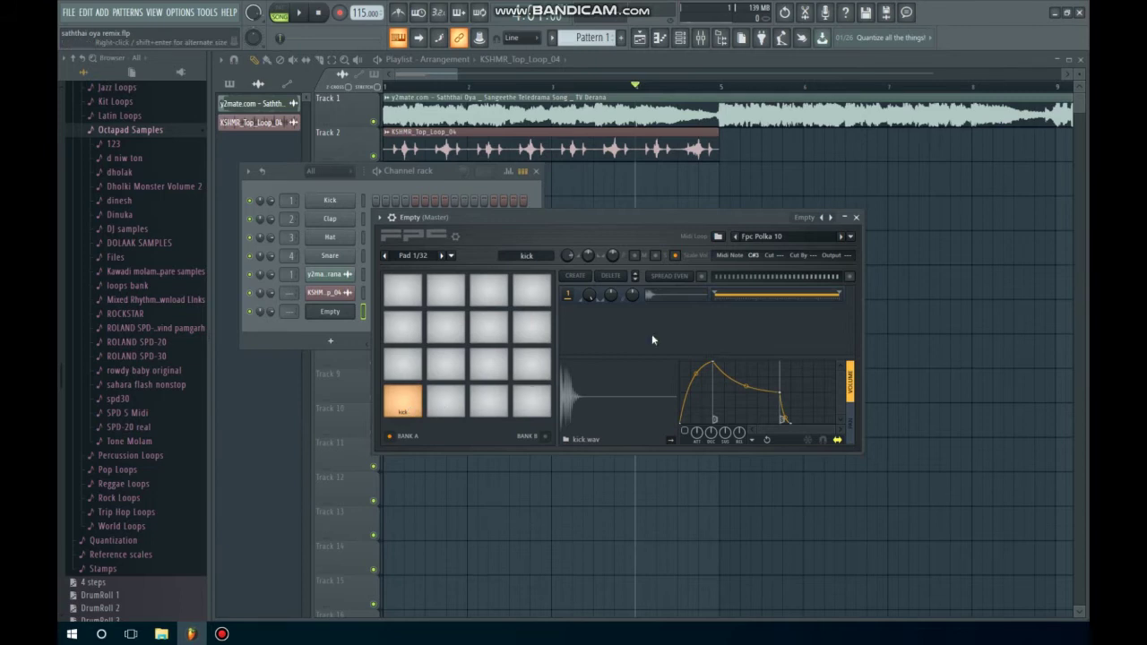
Step: Close the FPC window and rename its channel as Kick
{"action": "left_click", "coordinate": [855, 217]}
{"action": "right_click", "coordinate": [352, 312]}
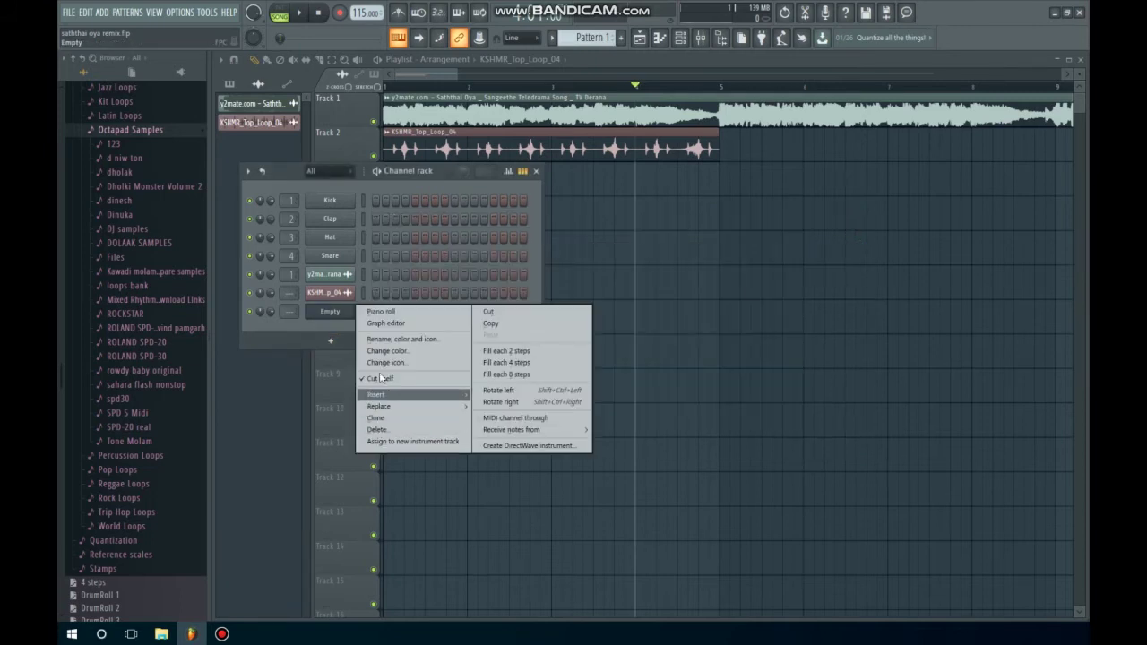
{"action": "left_click", "coordinate": [394, 339]}
{"action": "type", "text": "Kick"}
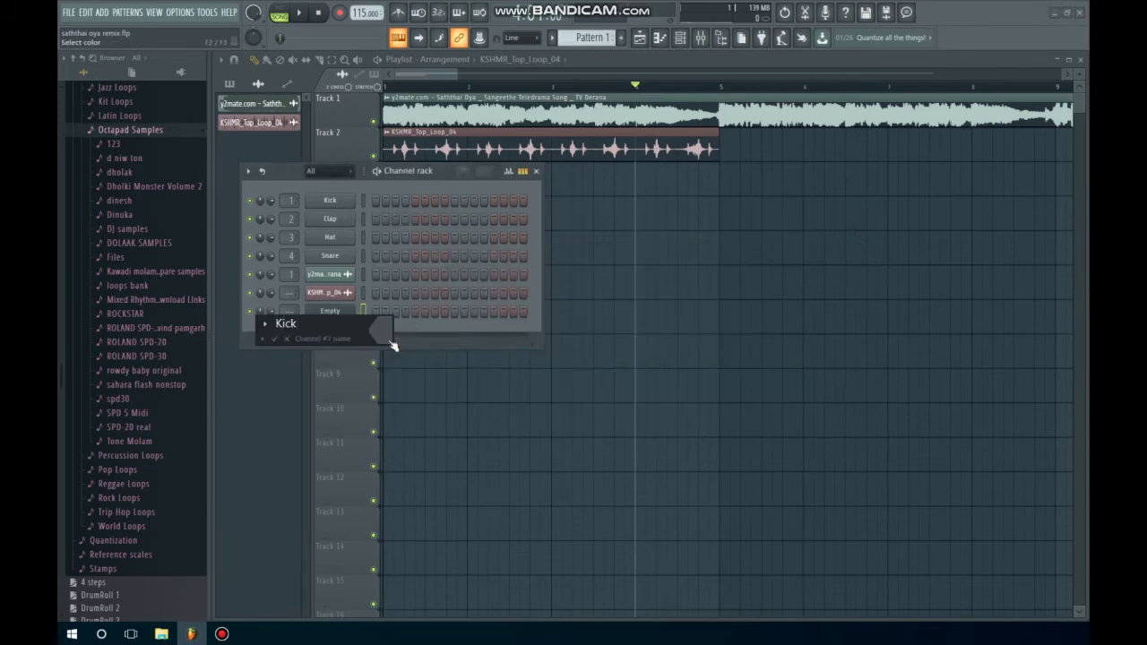
{"action": "key", "text": "Return"}
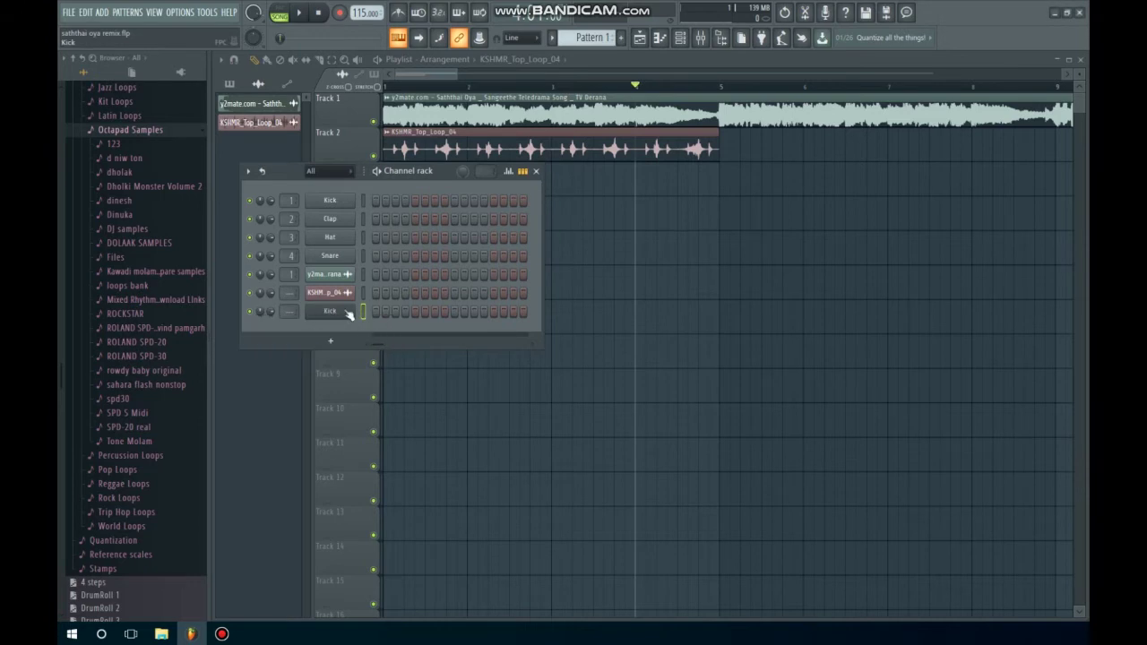
Step: Check the FPC window of the new Kick channel, close it, and open that channel's piano roll
{"action": "left_click", "coordinate": [340, 312]}
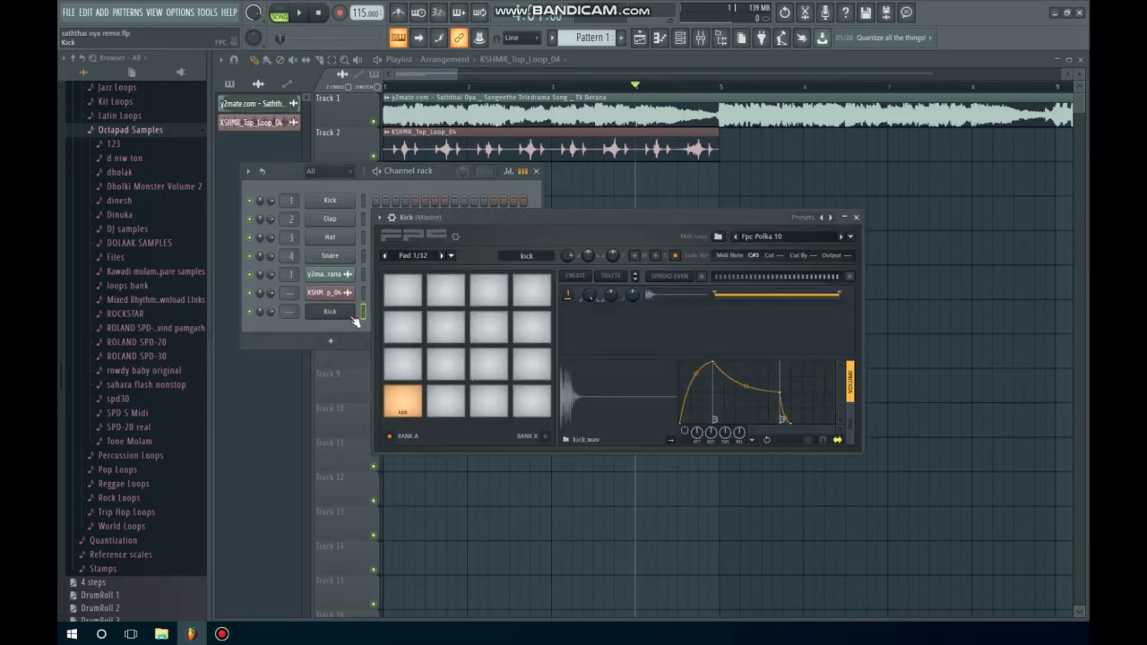
{"action": "left_click", "coordinate": [856, 219]}
{"action": "right_click", "coordinate": [338, 312]}
{"action": "left_click", "coordinate": [368, 313]}
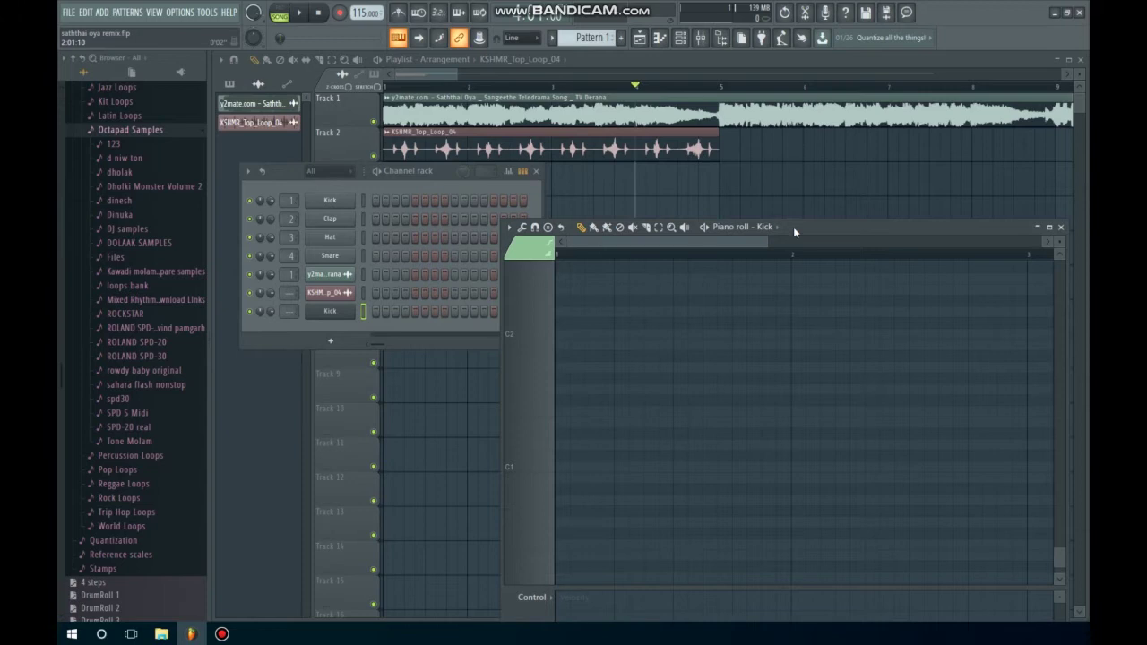
Step: Set playback to pattern mode, turn on the metronome and play the empty pattern briefly to hear the beat
{"action": "scroll", "coordinate": [277, 327], "scroll_direction": "up", "scroll_amount": 5}
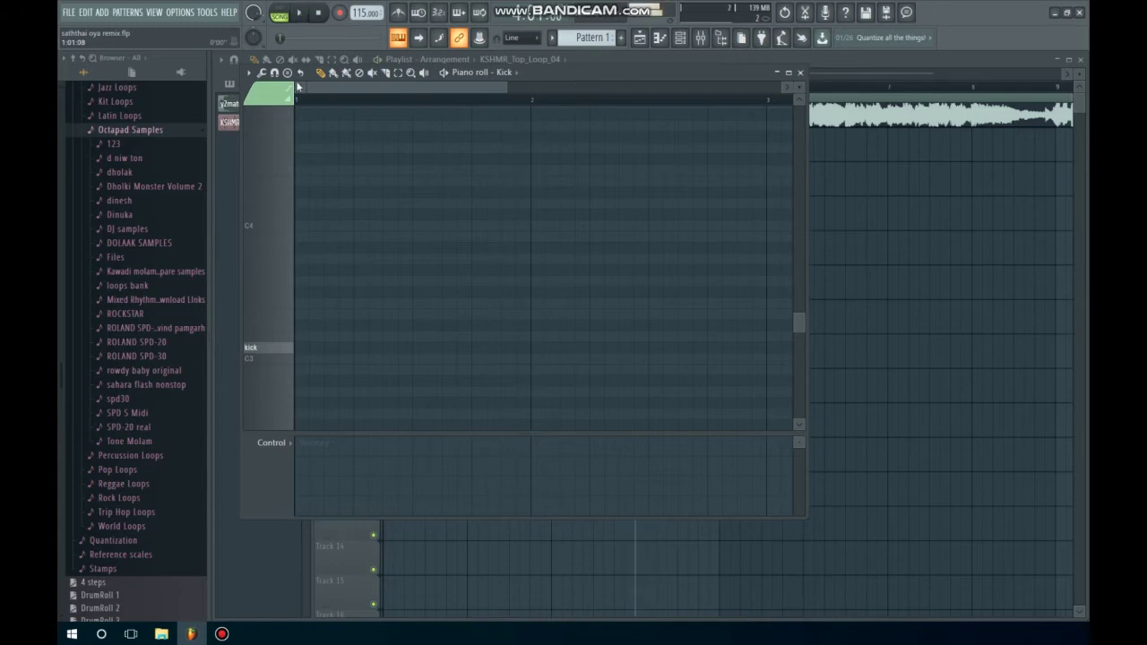
{"action": "key", "text": "l"}
{"action": "key", "text": "space"}
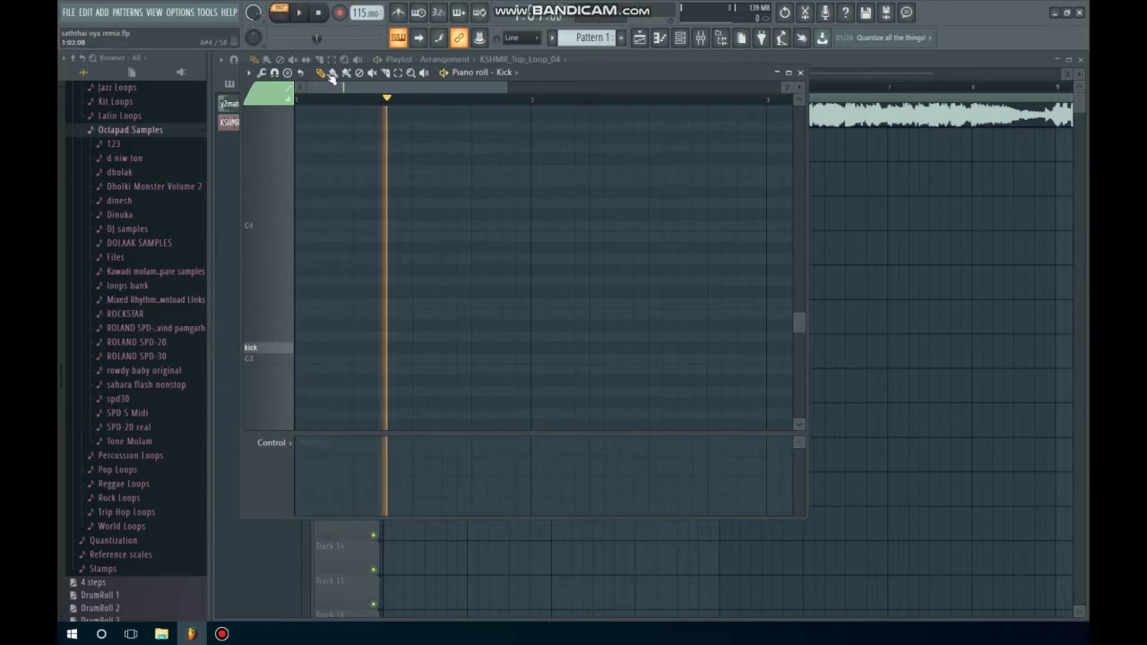
{"action": "key", "text": "space"}
{"action": "left_click", "coordinate": [398, 12]}
{"action": "key", "text": "space"}
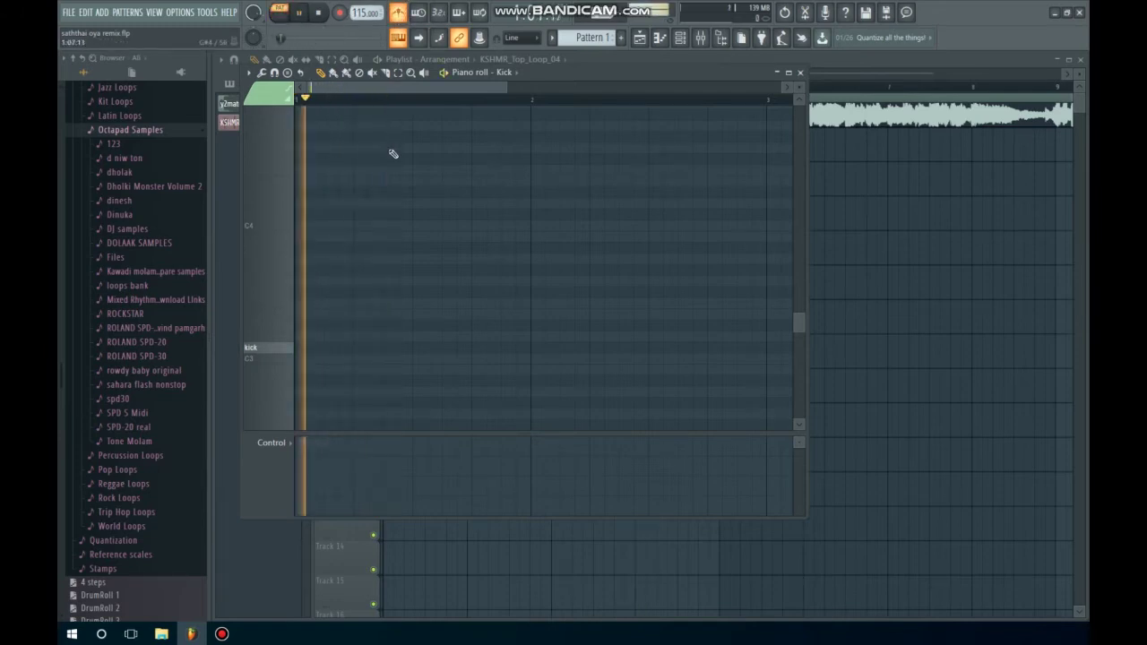
{"action": "key", "text": "space"}
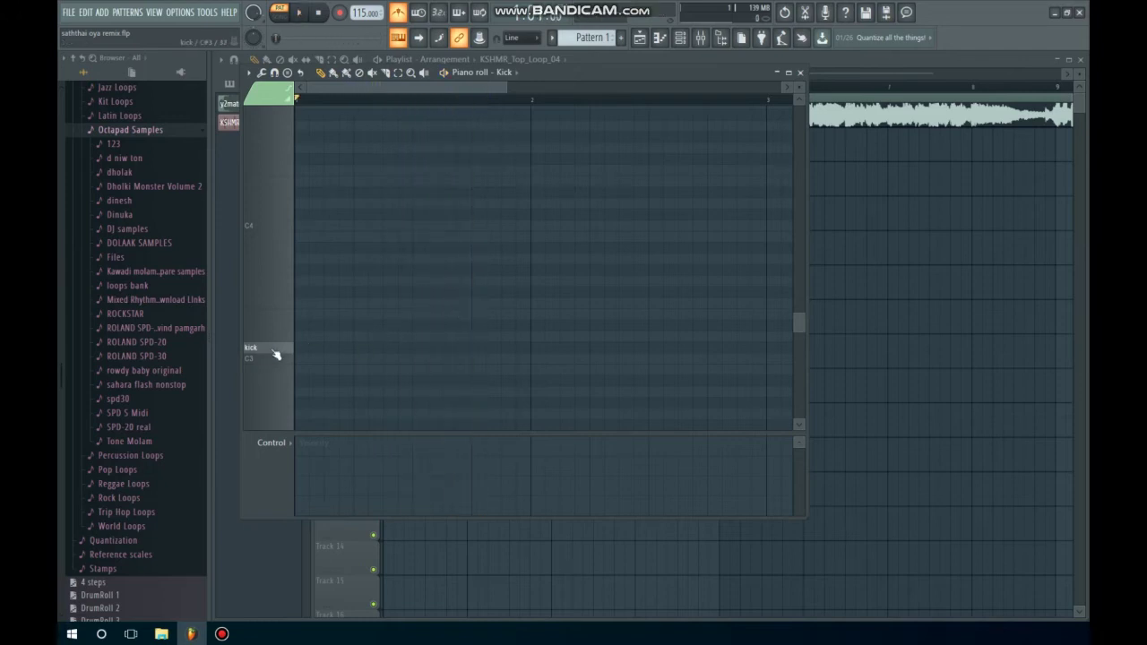
Step: Add three kick notes in the second half of bar 1, check their timing by playing the pattern and raise their velocities
{"action": "left_click", "coordinate": [450, 349]}
{"action": "left_click", "coordinate": [462, 348]}
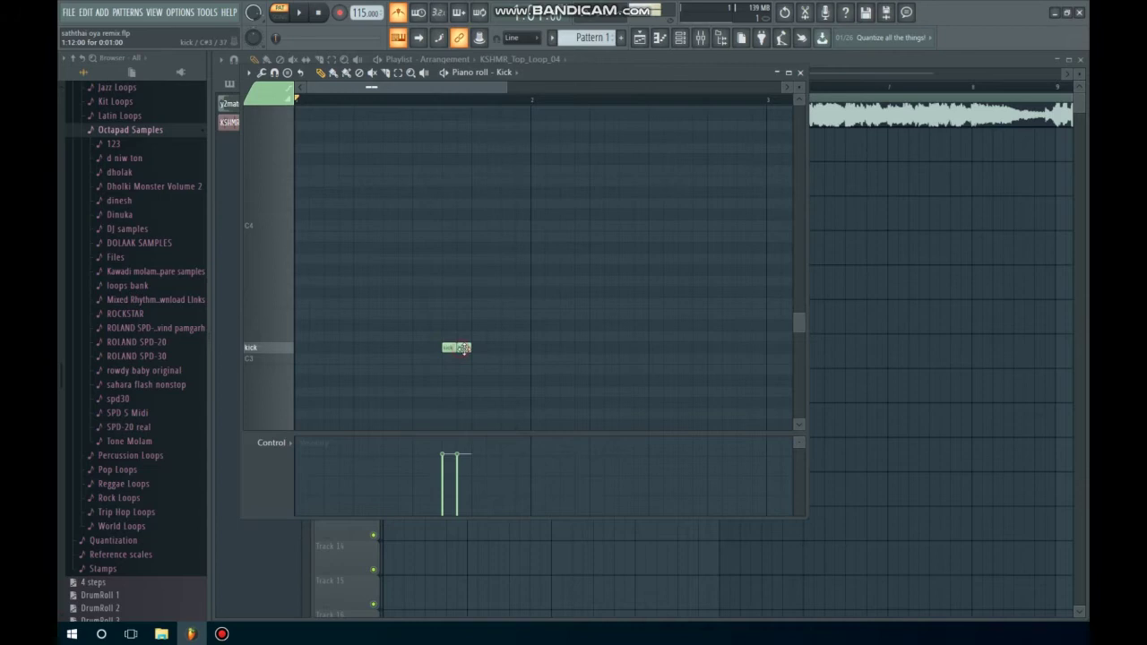
{"action": "key", "text": "space"}
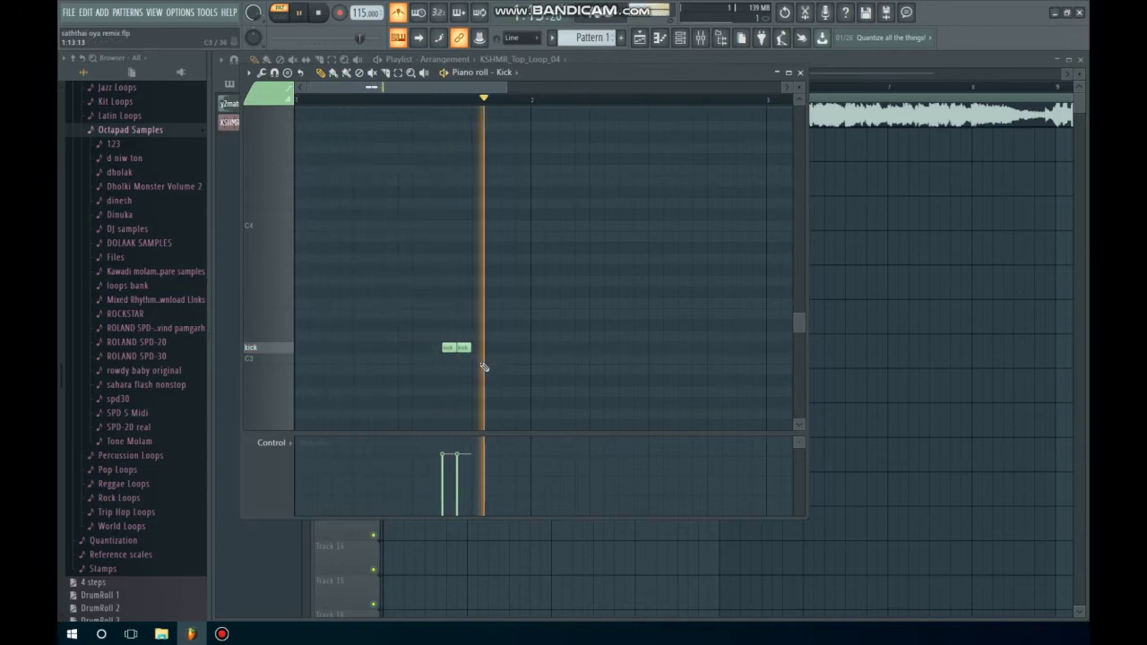
{"action": "key", "text": "space"}
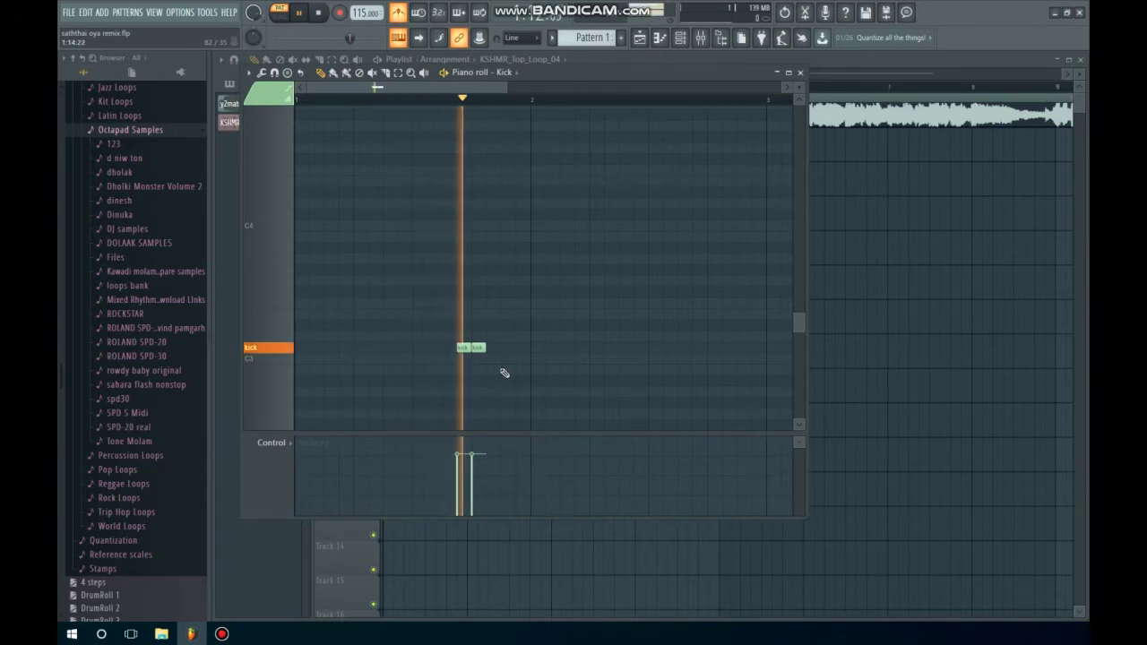
{"action": "key", "text": "space"}
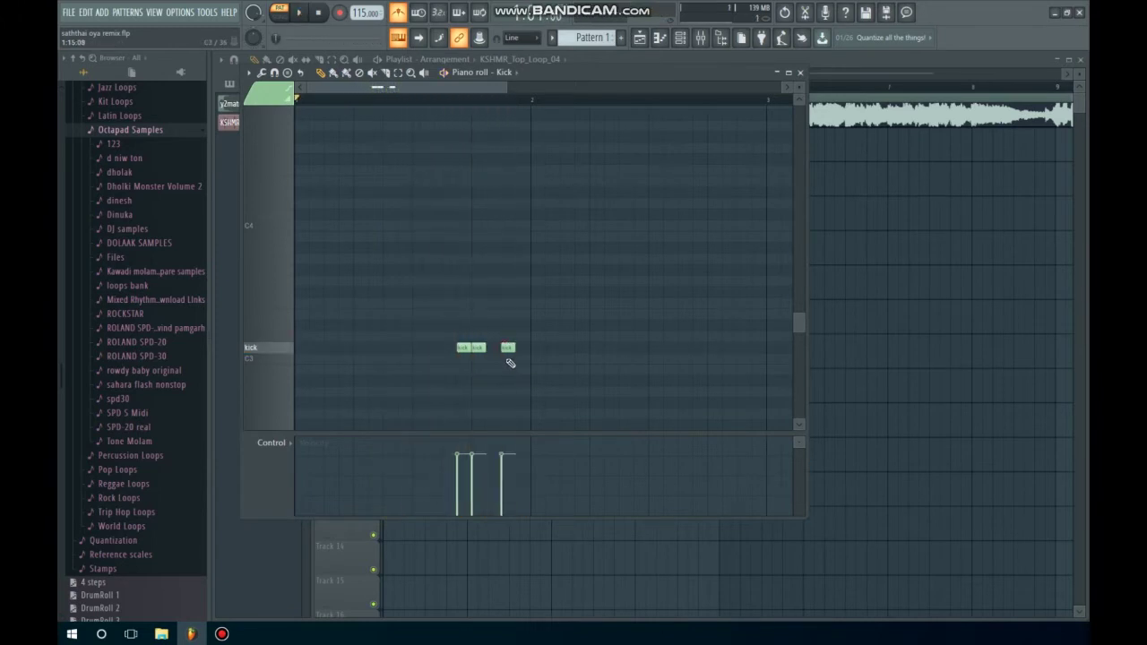
{"action": "key", "text": "space"}
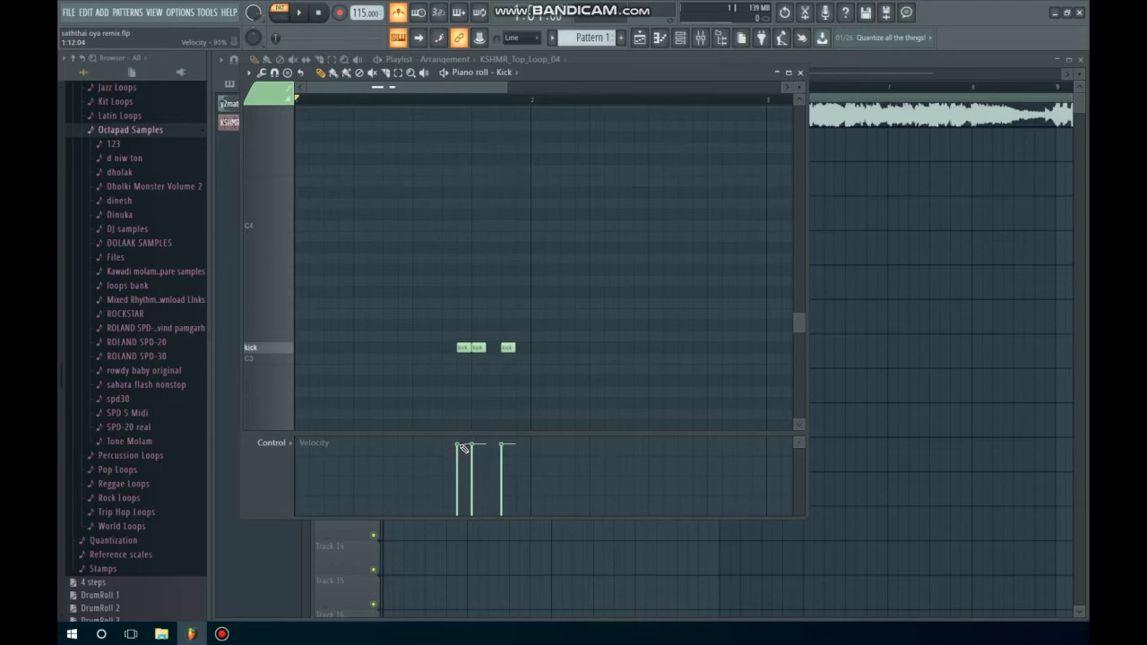
{"action": "key", "text": "space"}
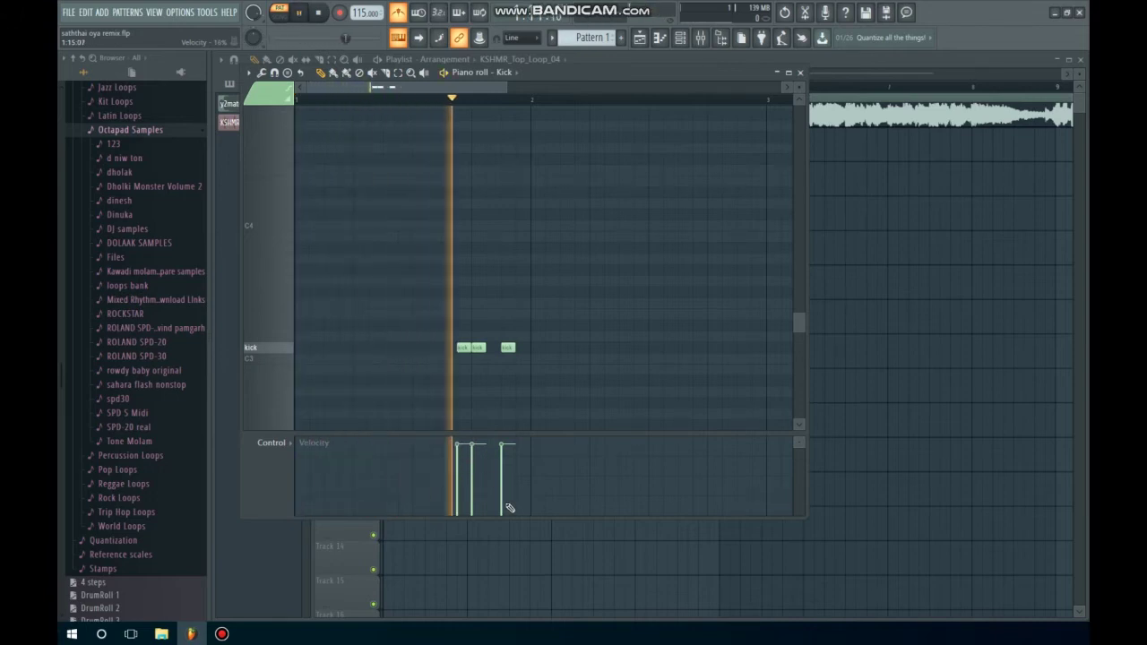
Step: Close the piano roll and Channel rack, then rename Pattern 1 as Kick and place it on Track 3 at bar 4
{"action": "left_click", "coordinate": [801, 72]}
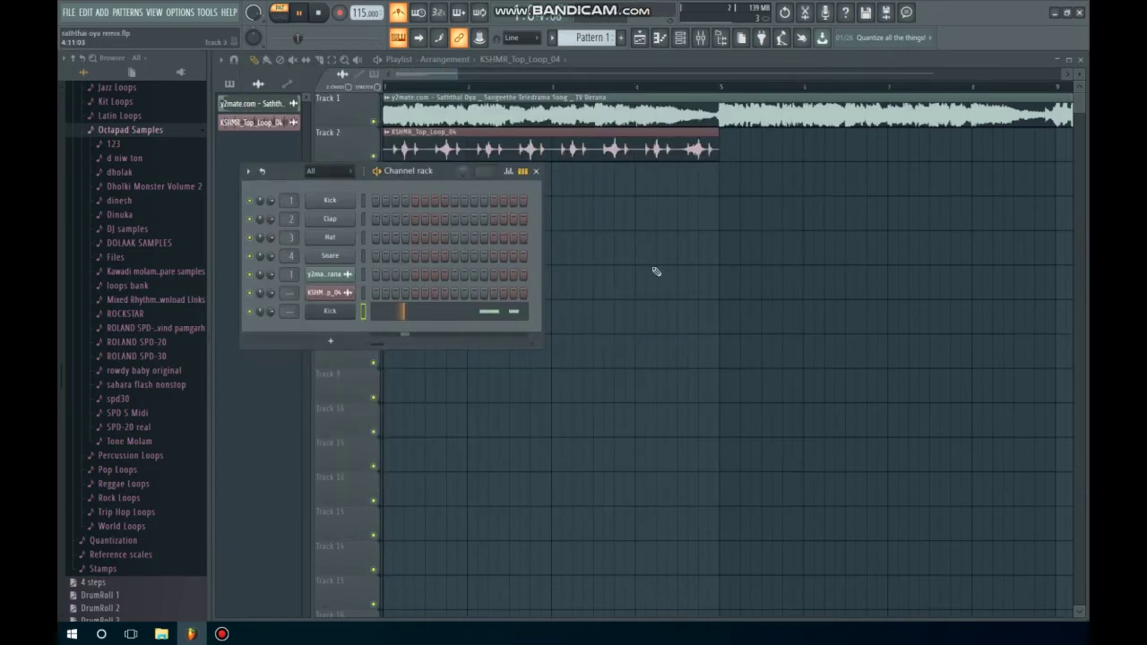
{"action": "left_click", "coordinate": [536, 171]}
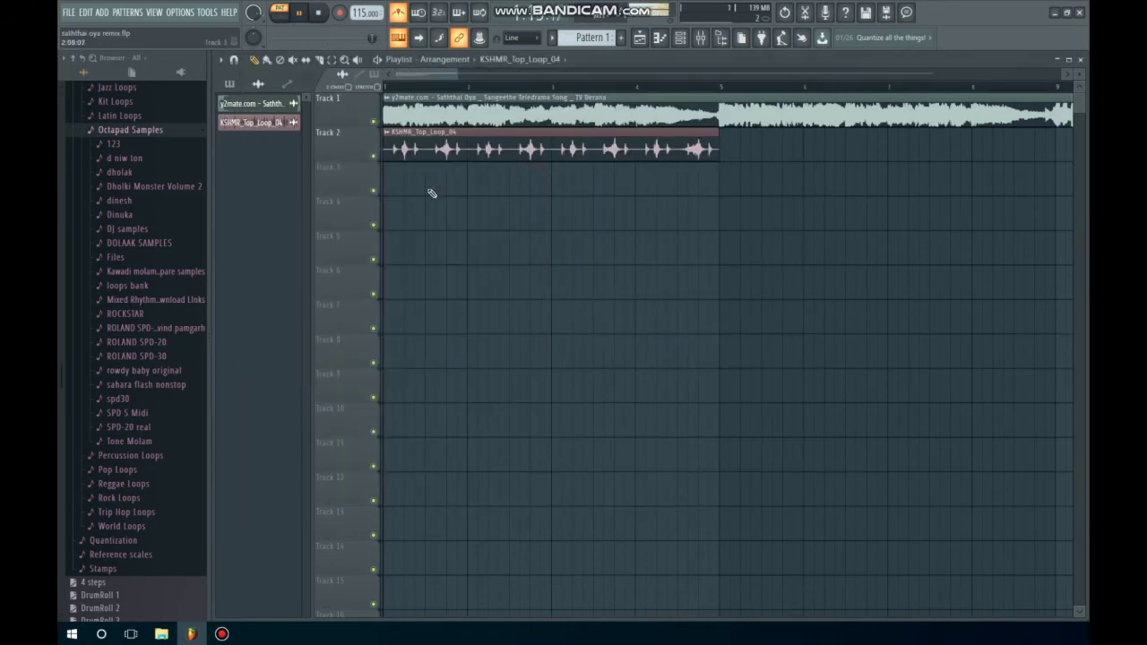
{"action": "left_click", "coordinate": [232, 85]}
{"action": "right_click", "coordinate": [237, 104]}
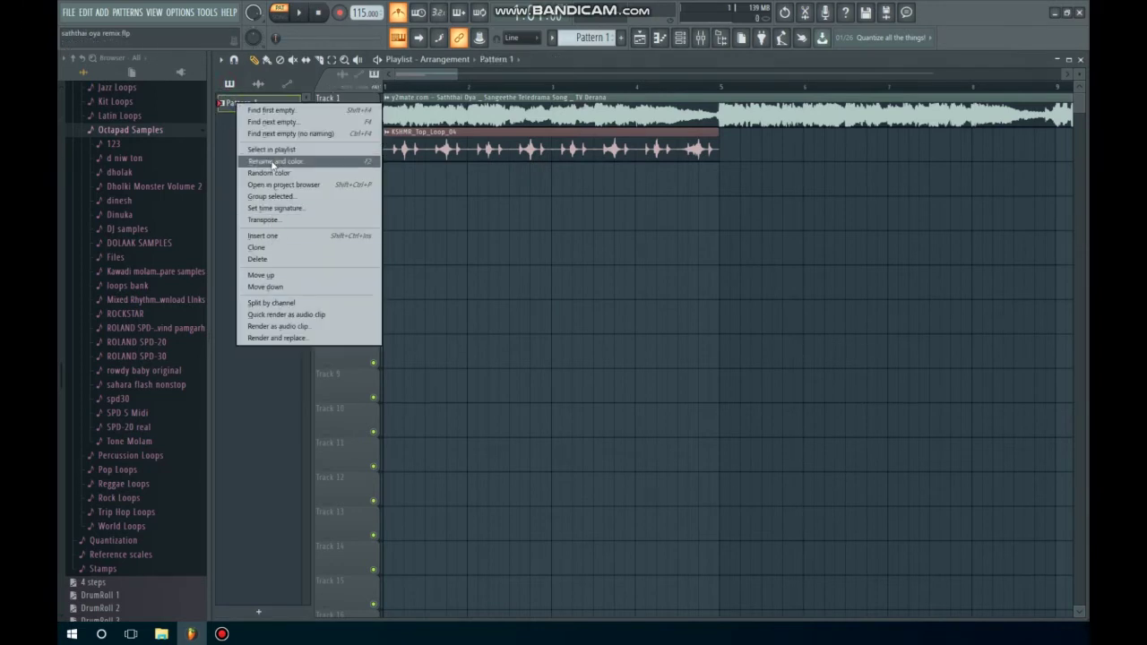
{"action": "left_click", "coordinate": [259, 162]}
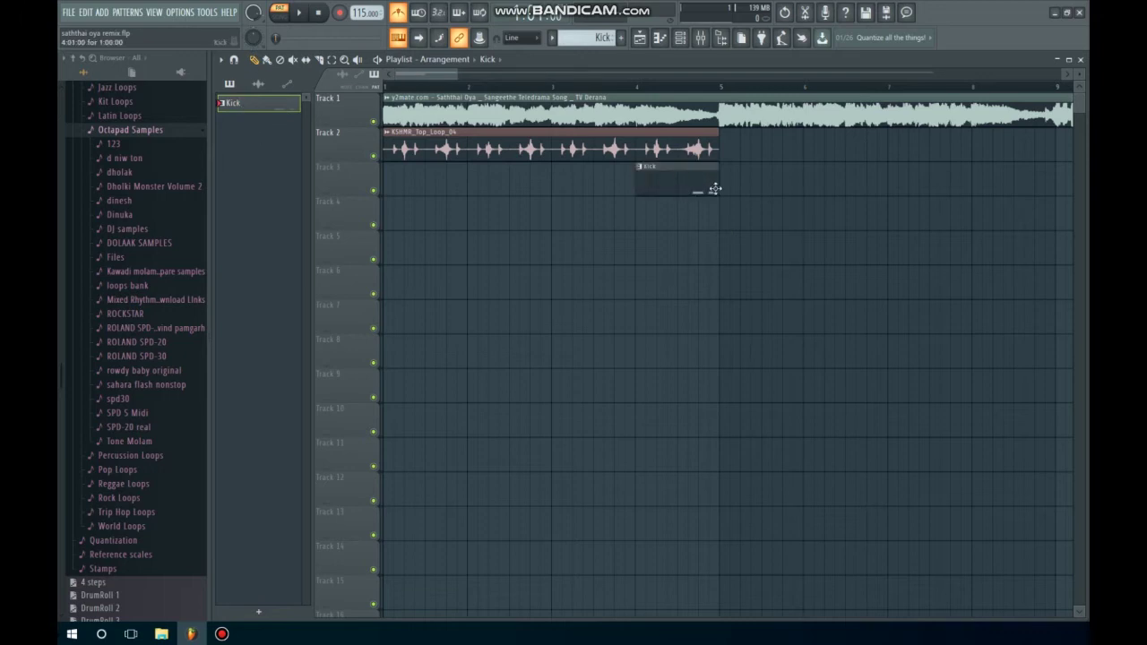
Step: Play the song from bar 4 to check the Kick clip against the vocal audio and top loop
{"action": "left_click", "coordinate": [634, 87]}
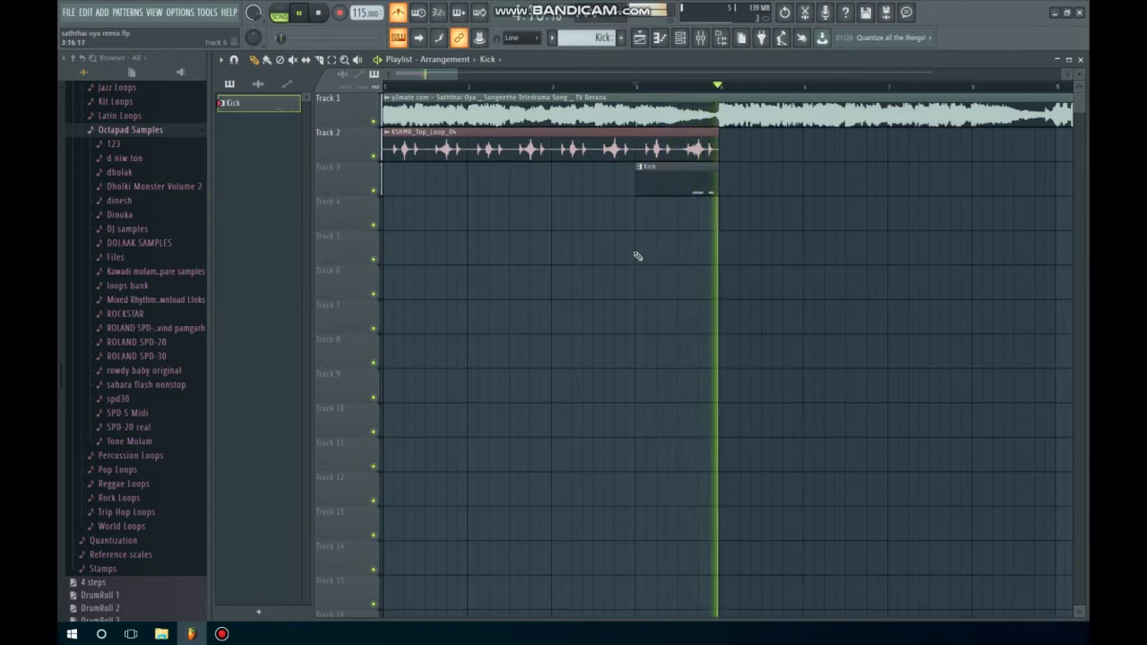
{"action": "key", "text": "space"}
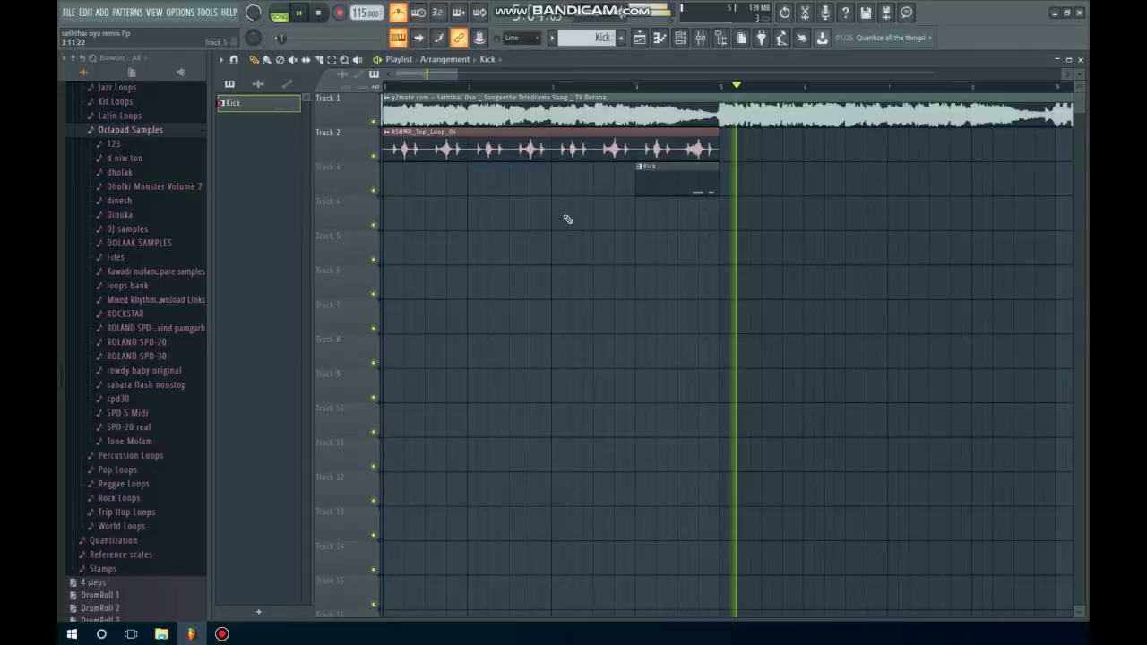
{"action": "key", "text": "space"}
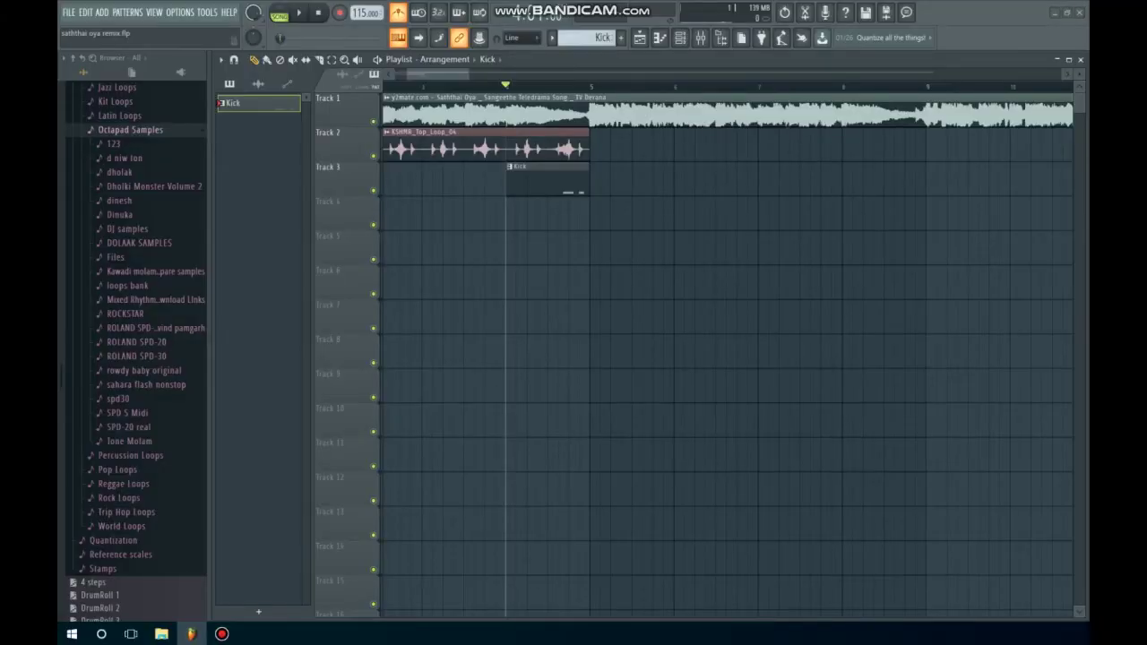
Step: Place the audio loop named 1 on Track 4 at bar 5 and audition it with the song
{"action": "left_click_drag", "start_coordinate": [461, 260], "coordinate": [634, 207]}
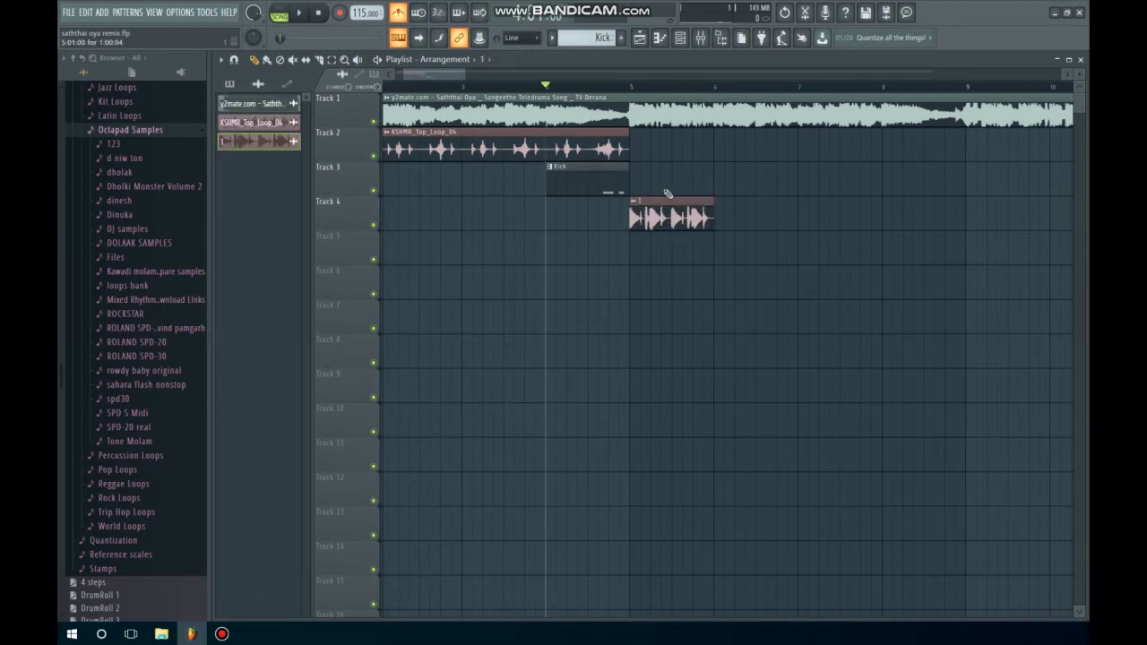
{"action": "key", "text": "space"}
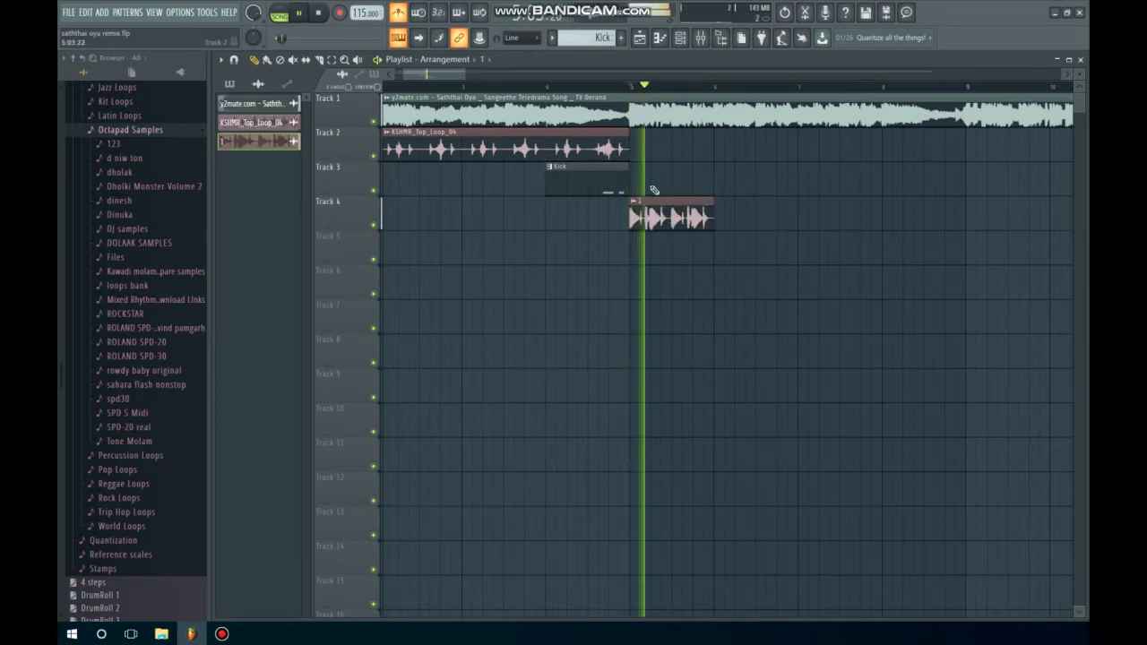
{"action": "key", "text": "space"}
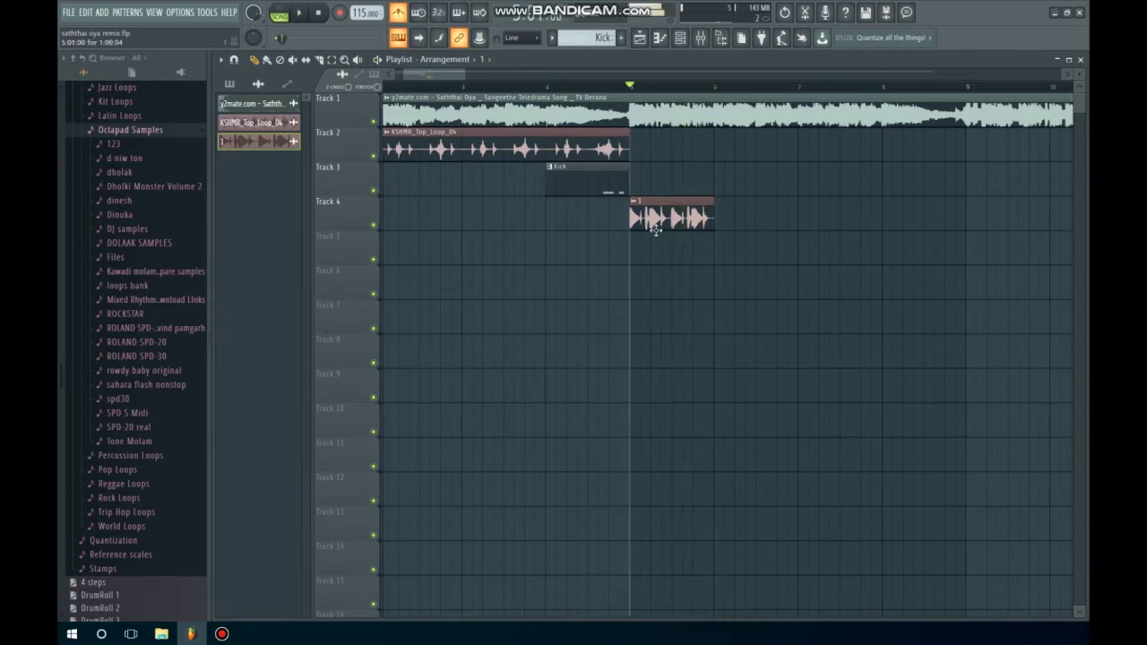
{"action": "key", "text": "space"}
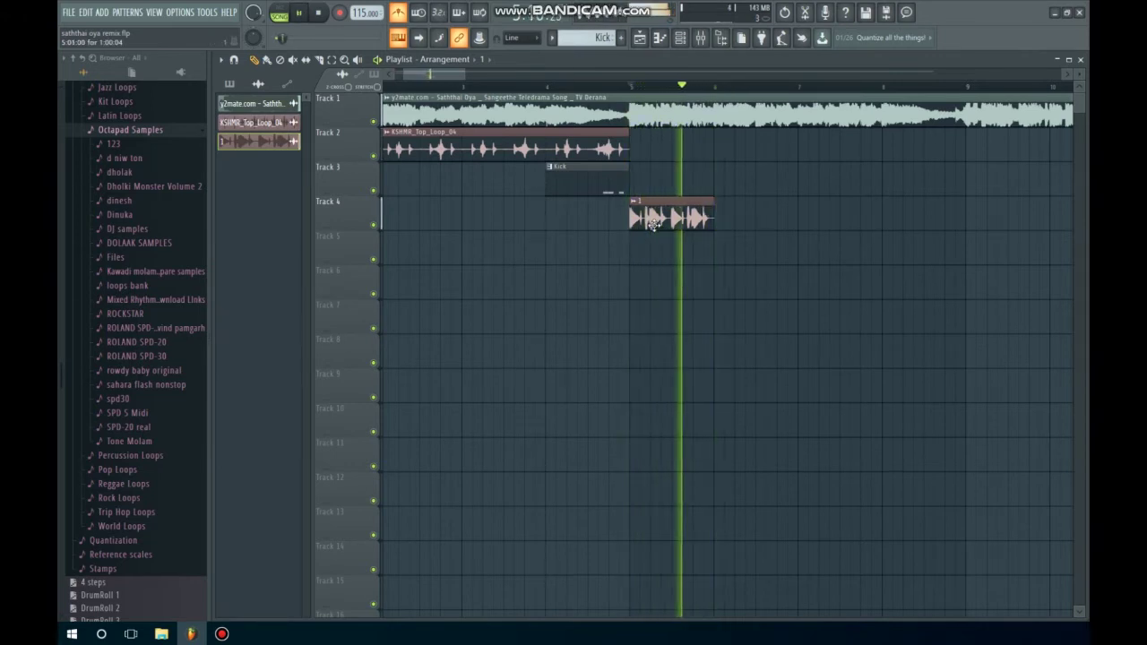
{"action": "key", "text": "space"}
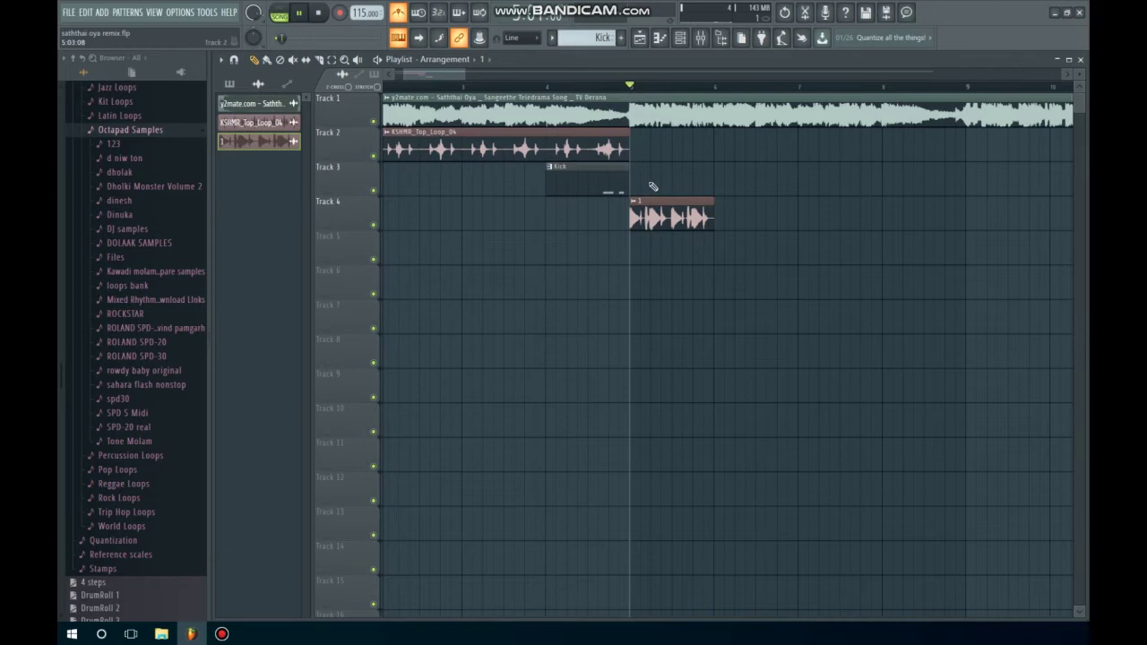
{"action": "key", "text": "space"}
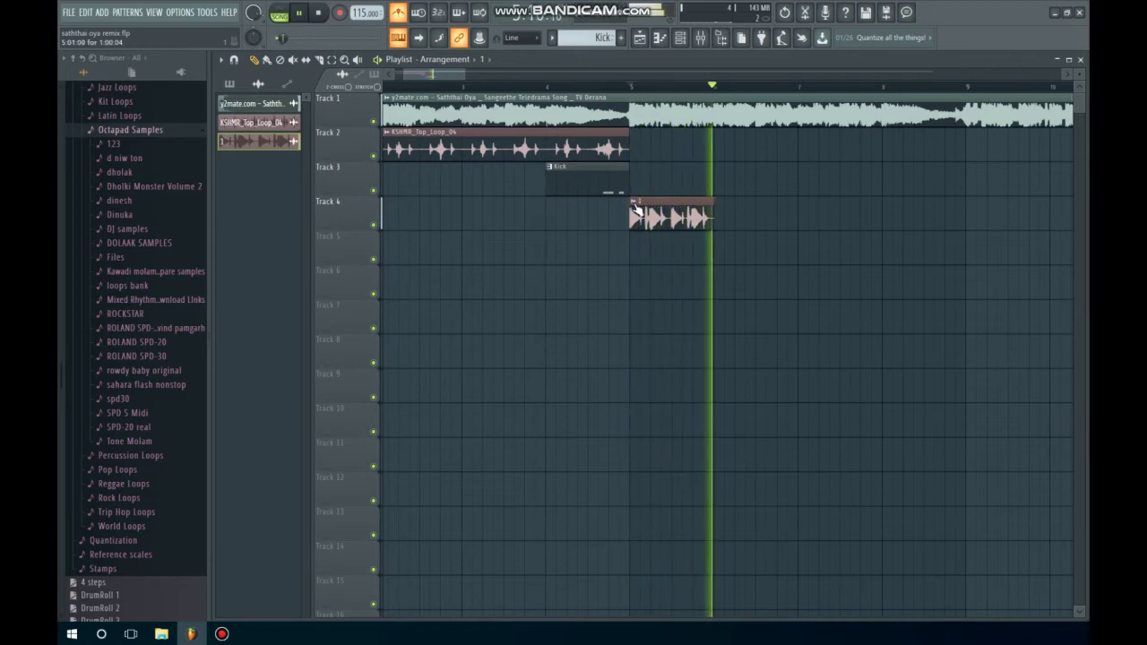
{"action": "key", "text": "space"}
Step: Fit the Track 4 loop to tempo using the 75 to 150 BPM range and play it with the song
{"action": "right_click", "coordinate": [635, 207]}
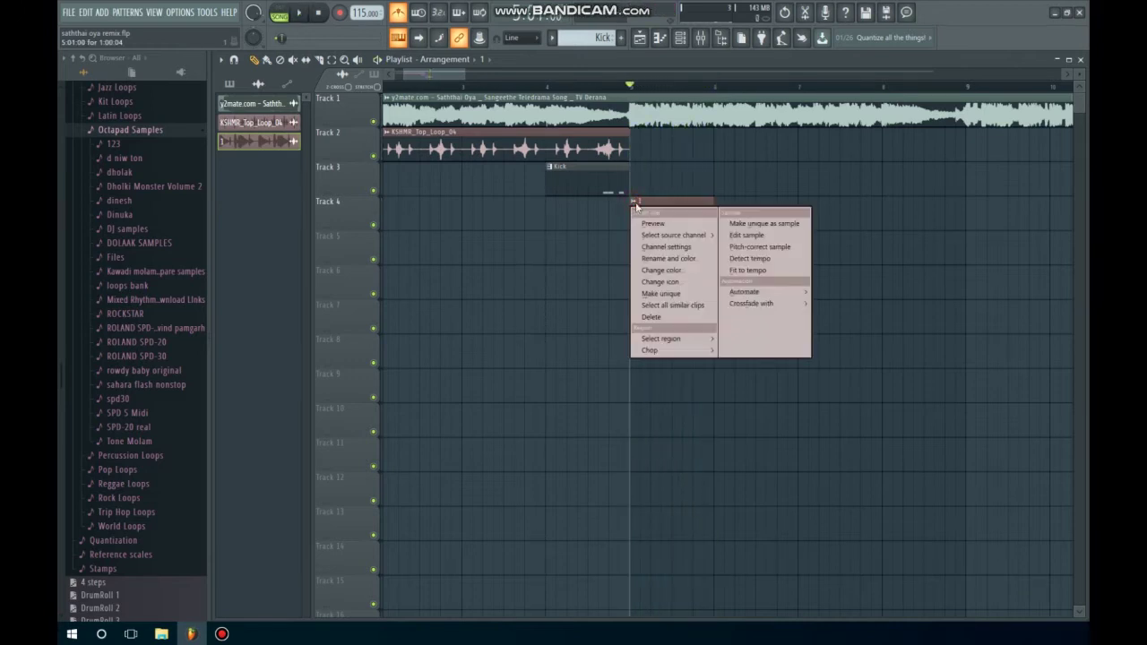
{"action": "left_click", "coordinate": [743, 270]}
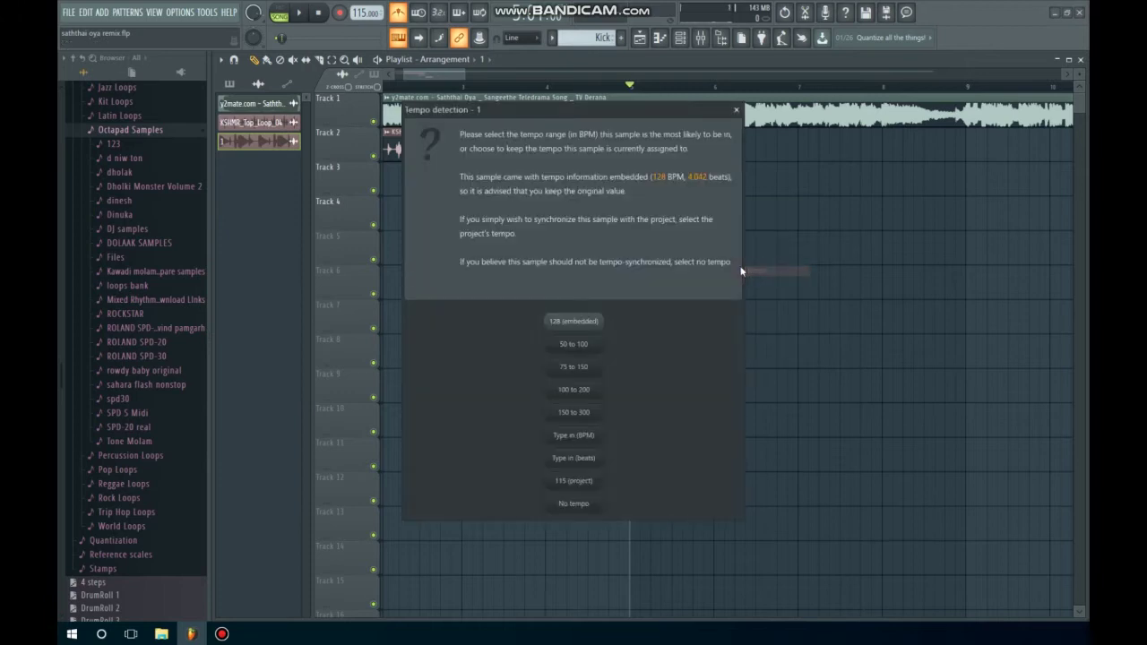
{"action": "left_click", "coordinate": [582, 368]}
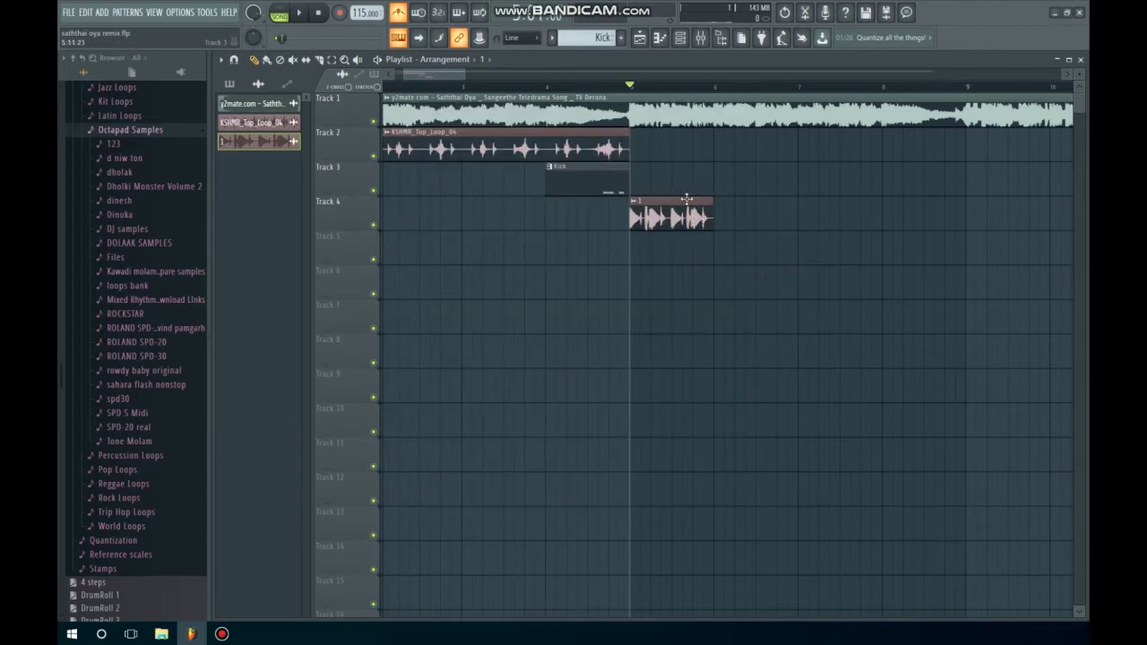
{"action": "key", "text": "space"}
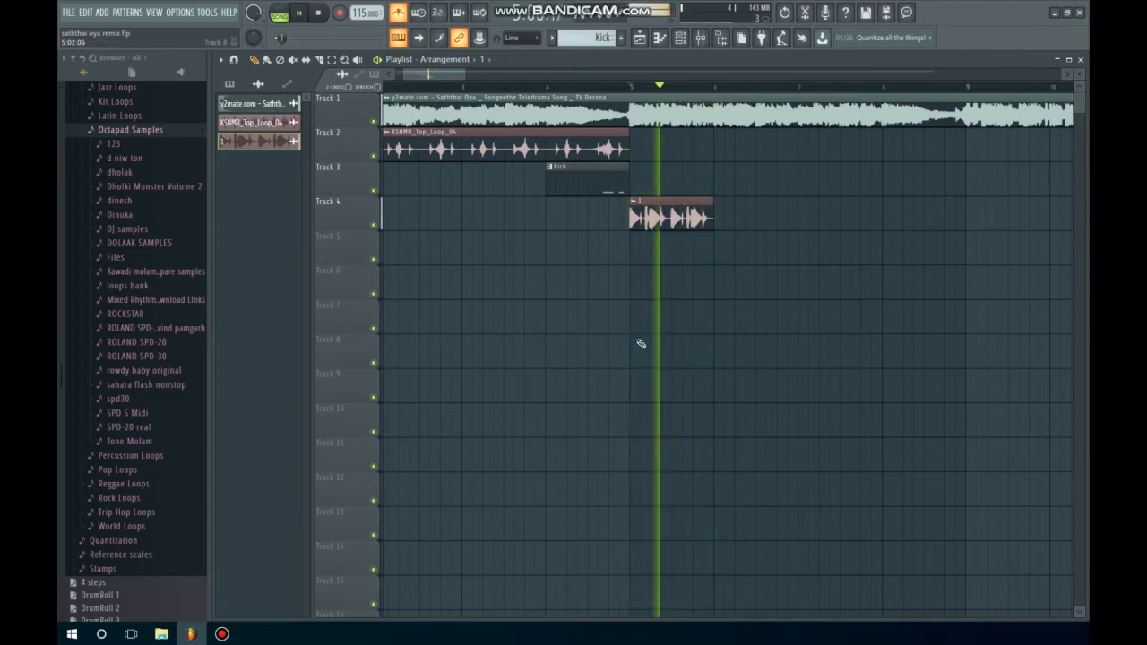
{"action": "key", "text": "space"}
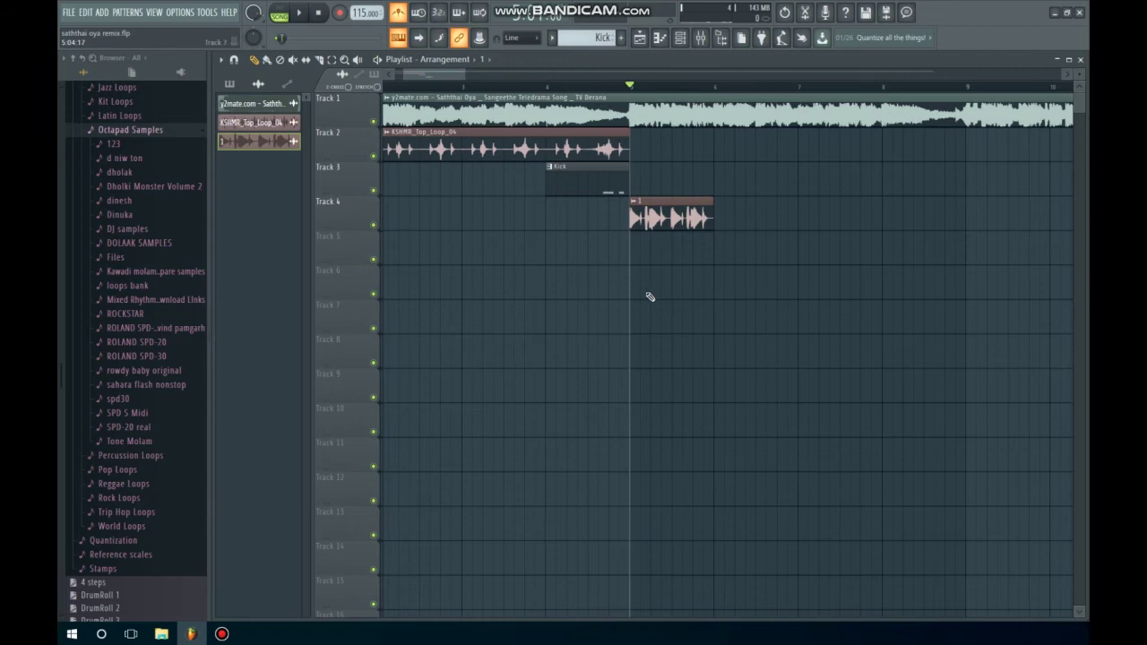
Step: Extend the Track 4 loop with copies in bars 6 and 7, and play the section with the metronome off
{"action": "left_click_drag", "start_coordinate": [436, 75], "coordinate": [452, 76]}
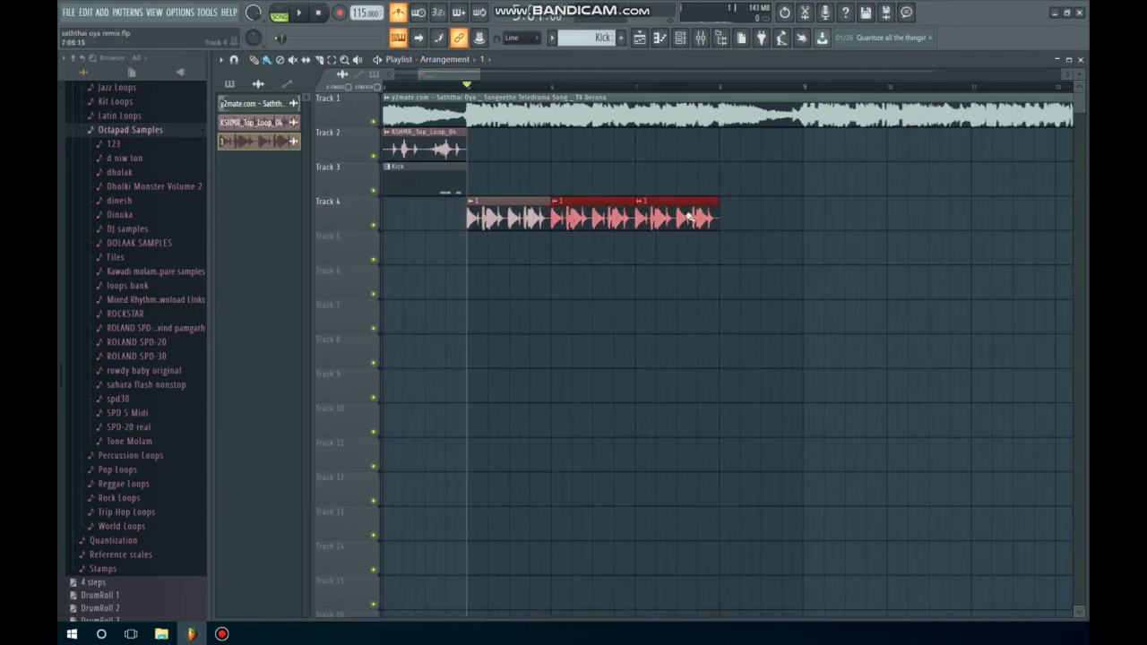
{"action": "key", "text": "space"}
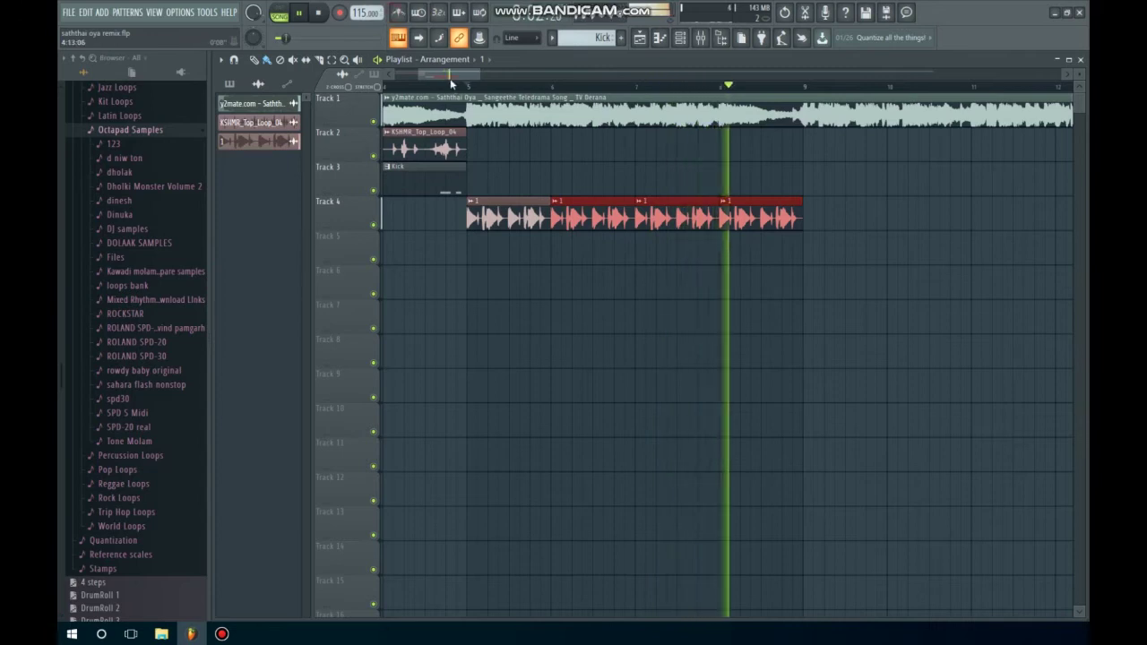
{"action": "key", "text": "space"}
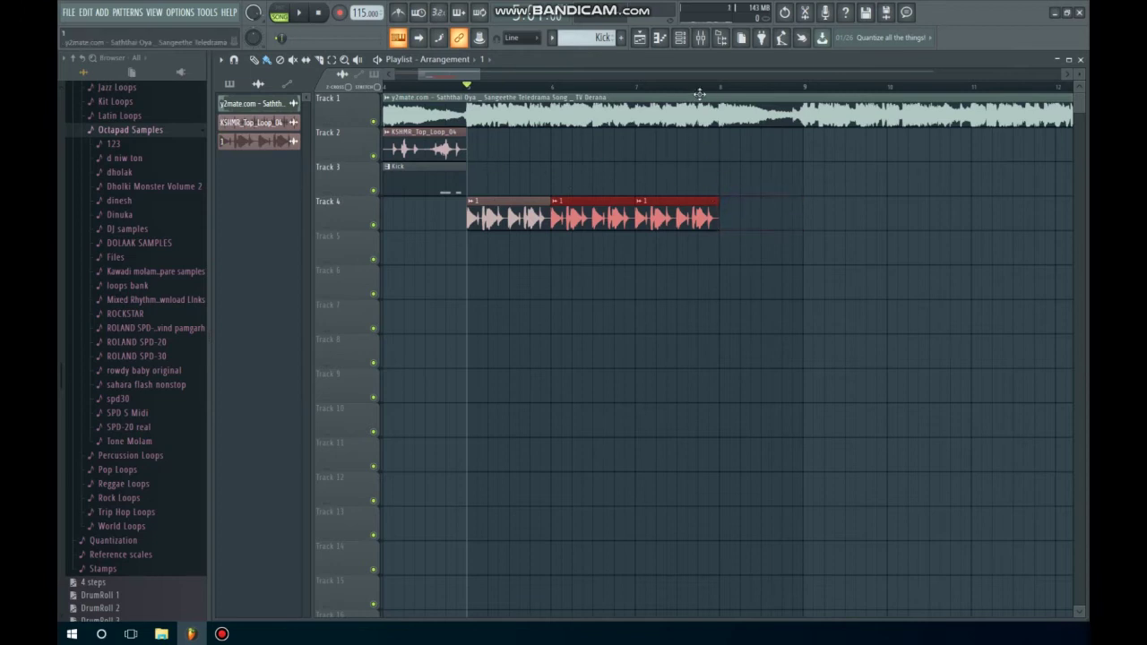
Step: Play the song from the end of bar 7 to check the passage where the Track 4 loop stops
{"action": "key", "text": "space"}
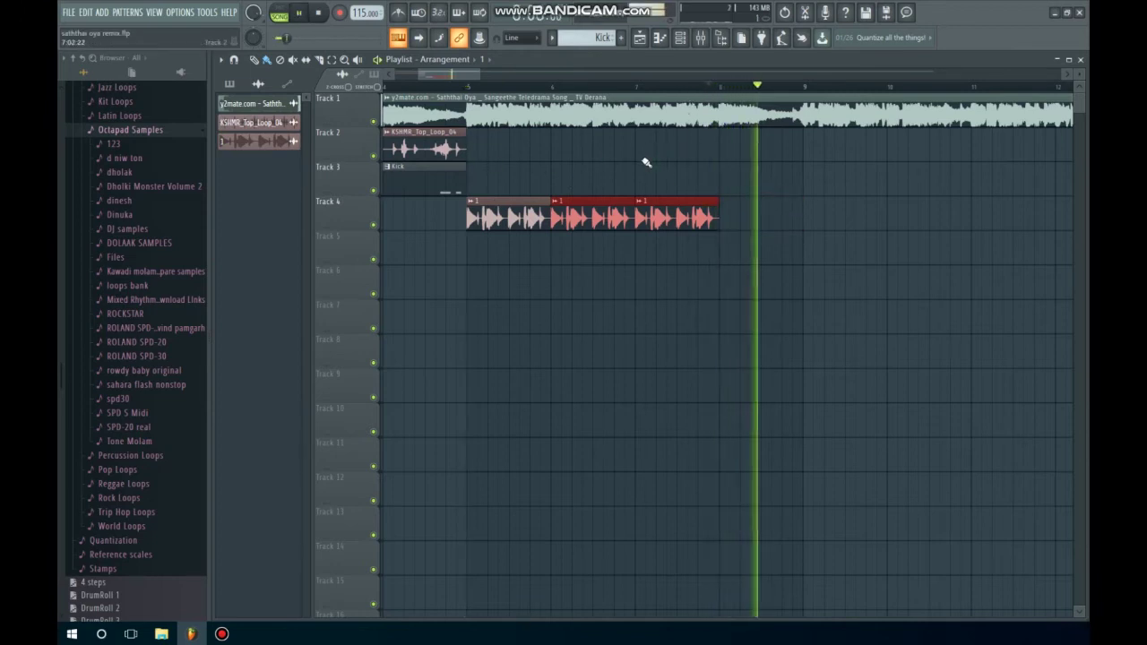
{"action": "key", "text": "space"}
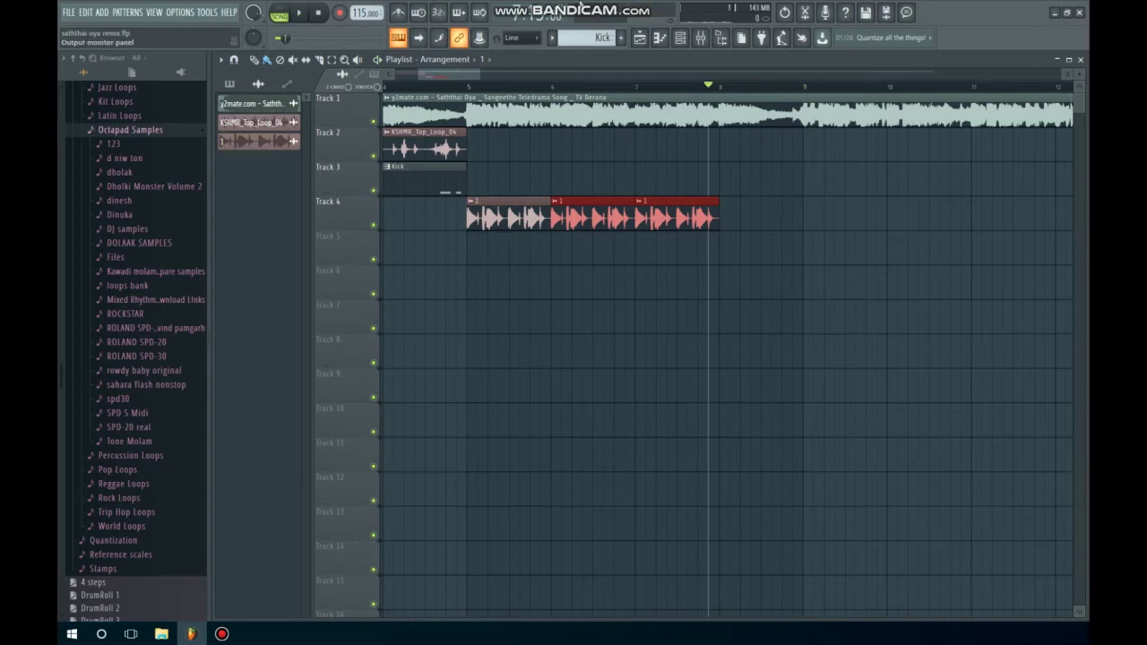
{"action": "mouse_move", "coordinate": [581, 4]}
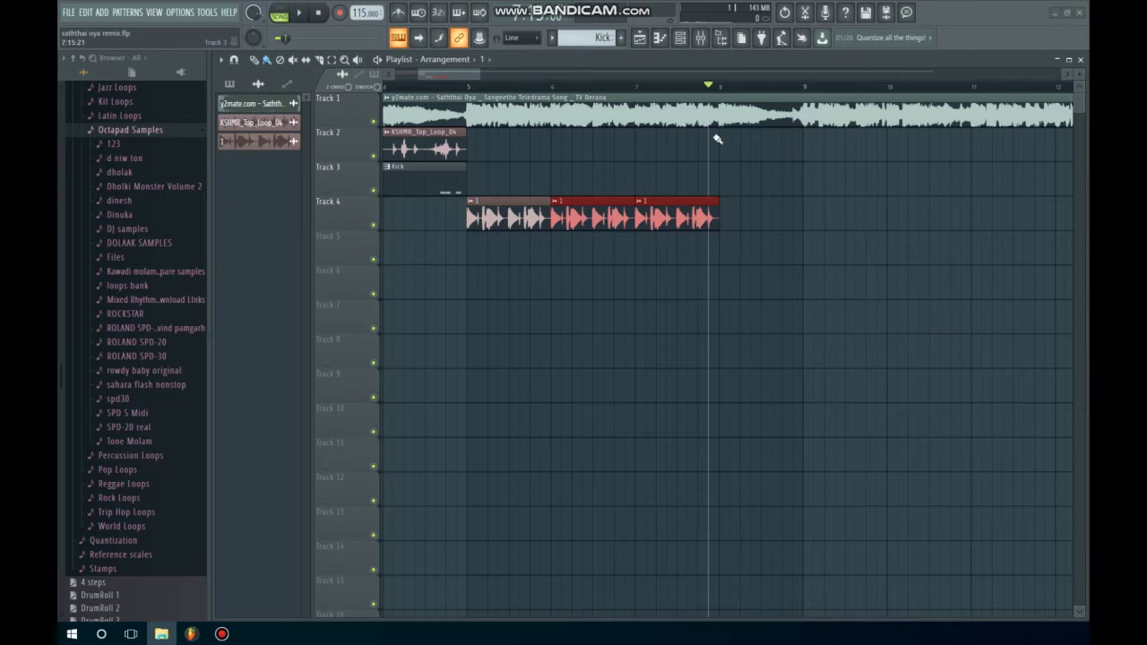
{"action": "key", "text": "space"}
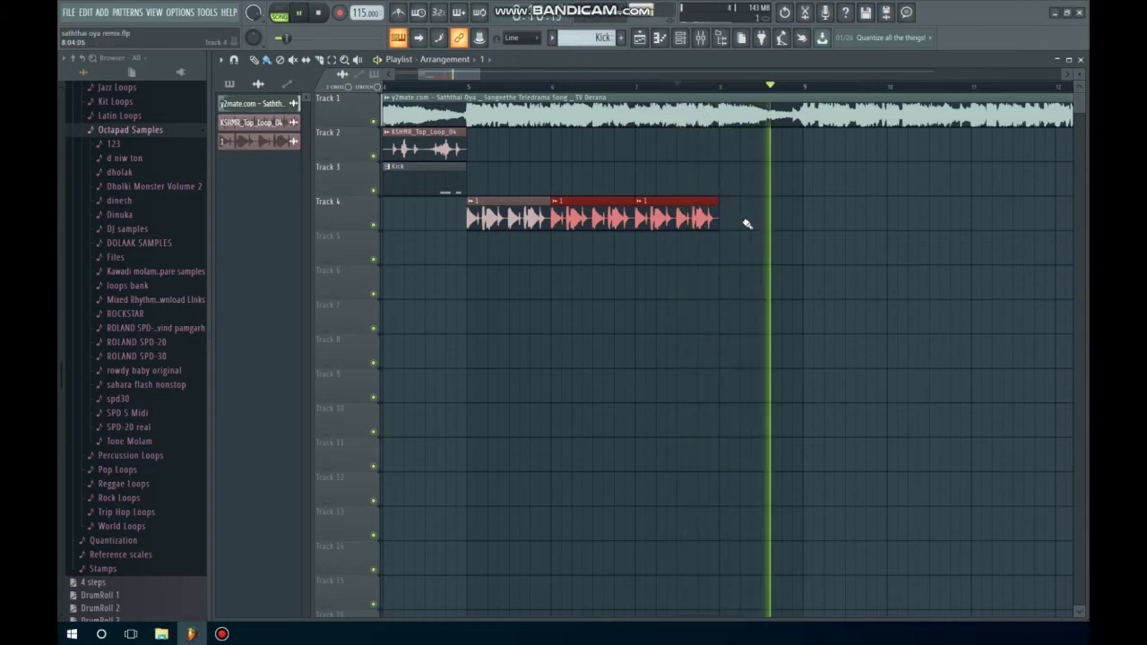
Step: Replay the song from late in bar 5 to check the gap following the Track 4 loops
{"action": "key", "text": "space"}
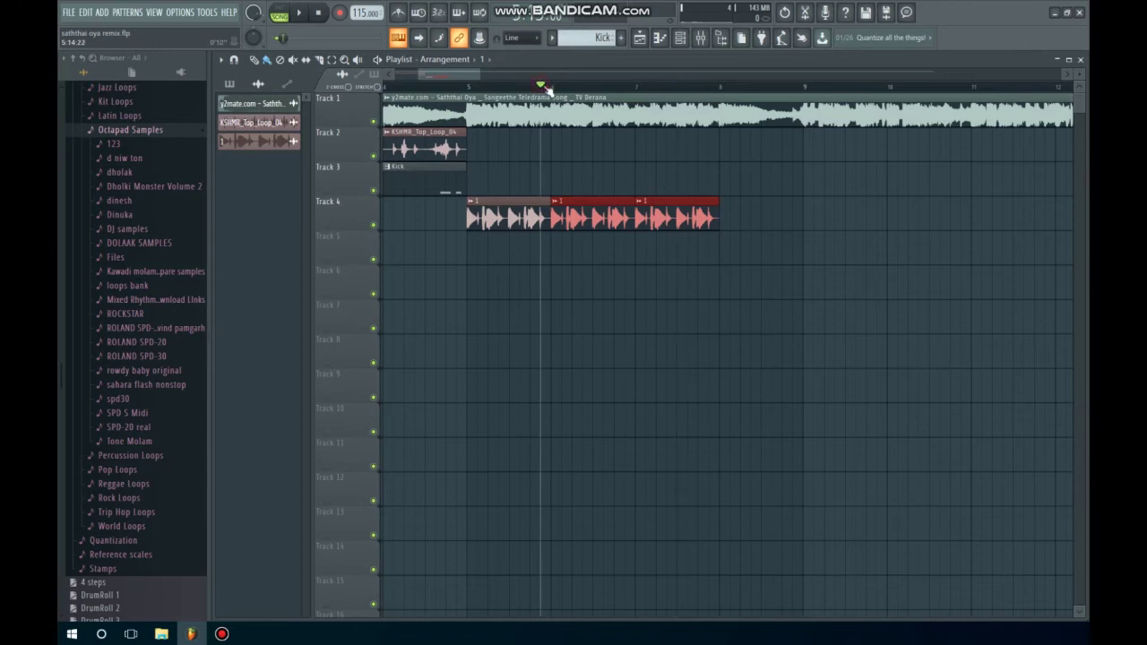
{"action": "key", "text": "space"}
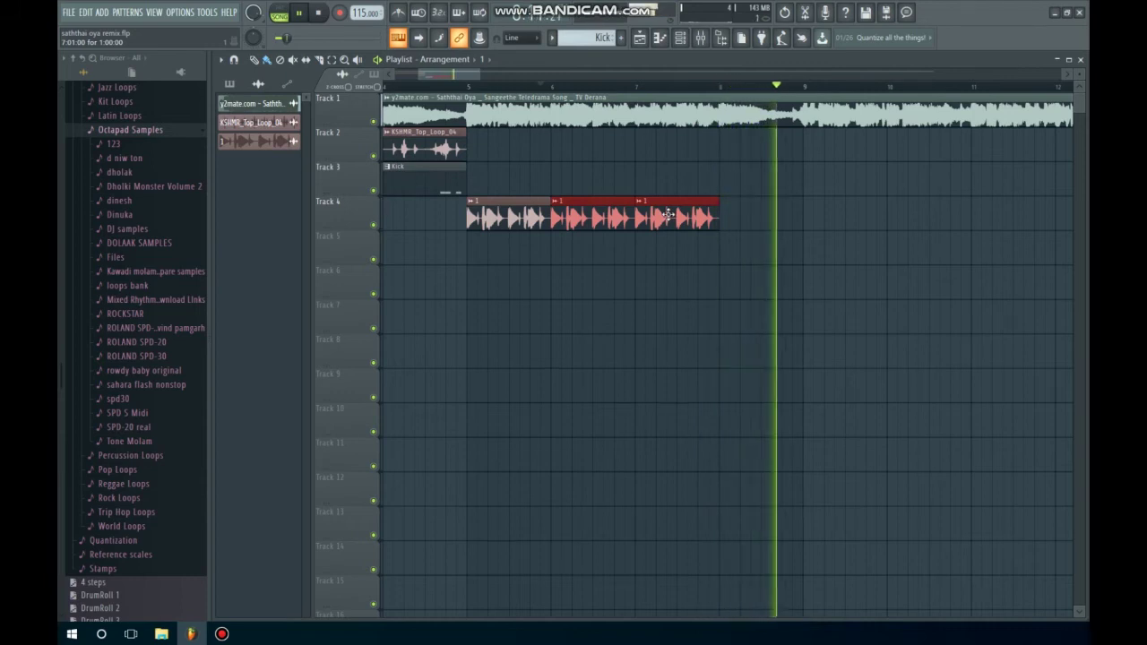
{"action": "key", "text": "space"}
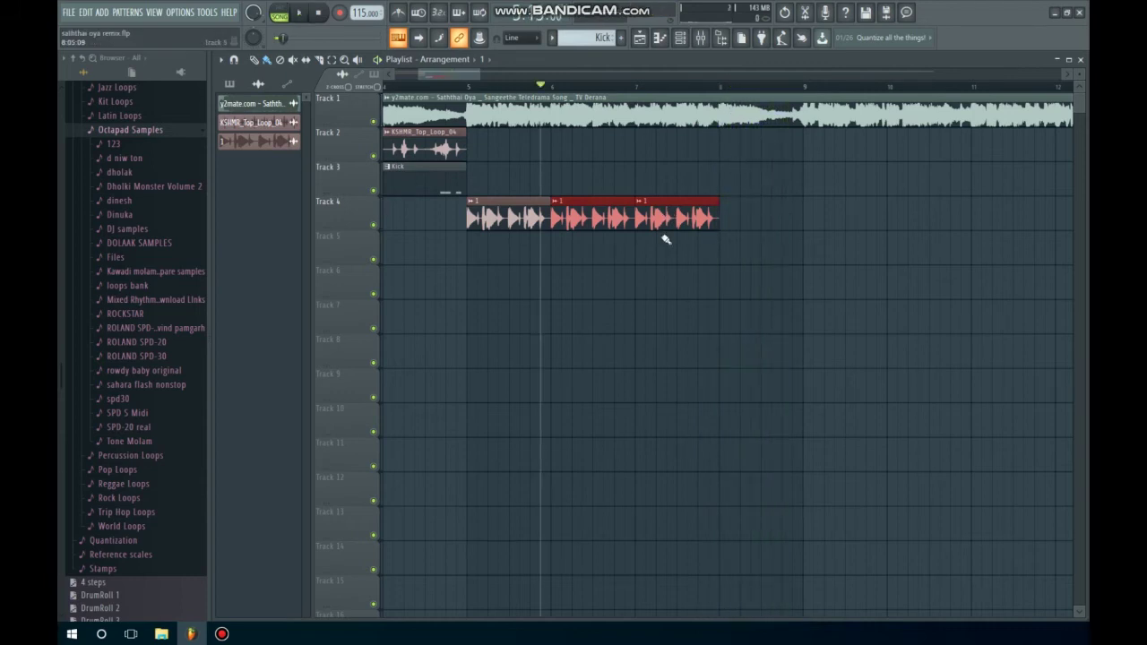
Step: Place the C06412__ sample on Track 4 late in bar 8 and audition it with the song from bar 7
{"action": "left_click_drag", "start_coordinate": [192, 634], "coordinate": [806, 208]}
{"action": "key", "text": "space"}
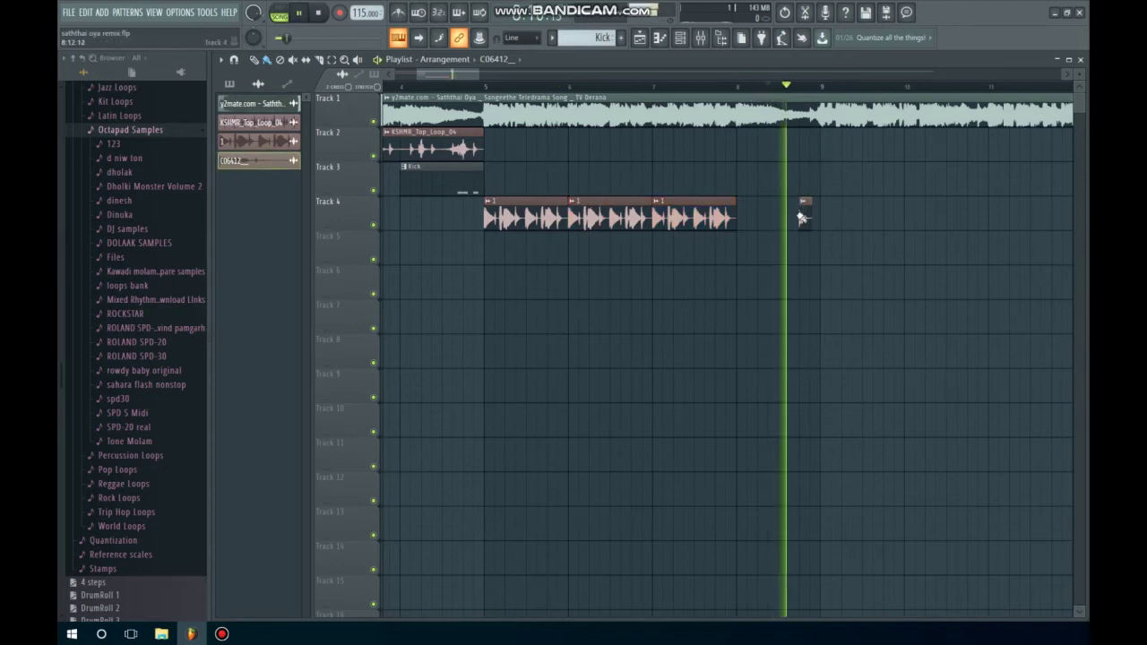
{"action": "left_click", "coordinate": [714, 87]}
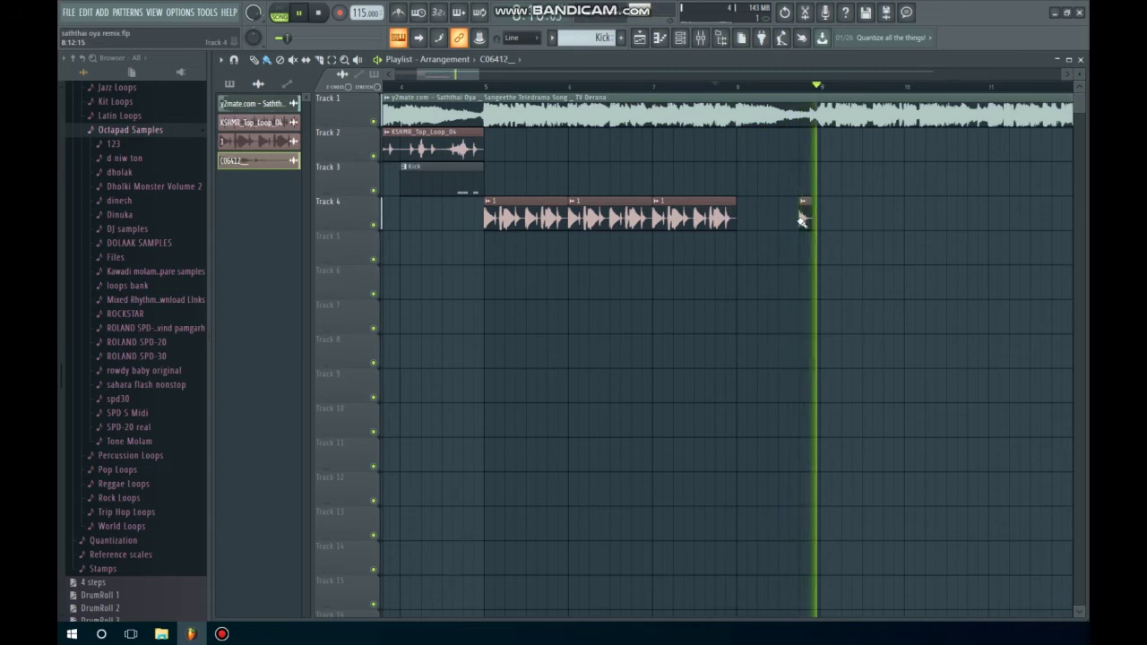
{"action": "left_click", "coordinate": [676, 87]}
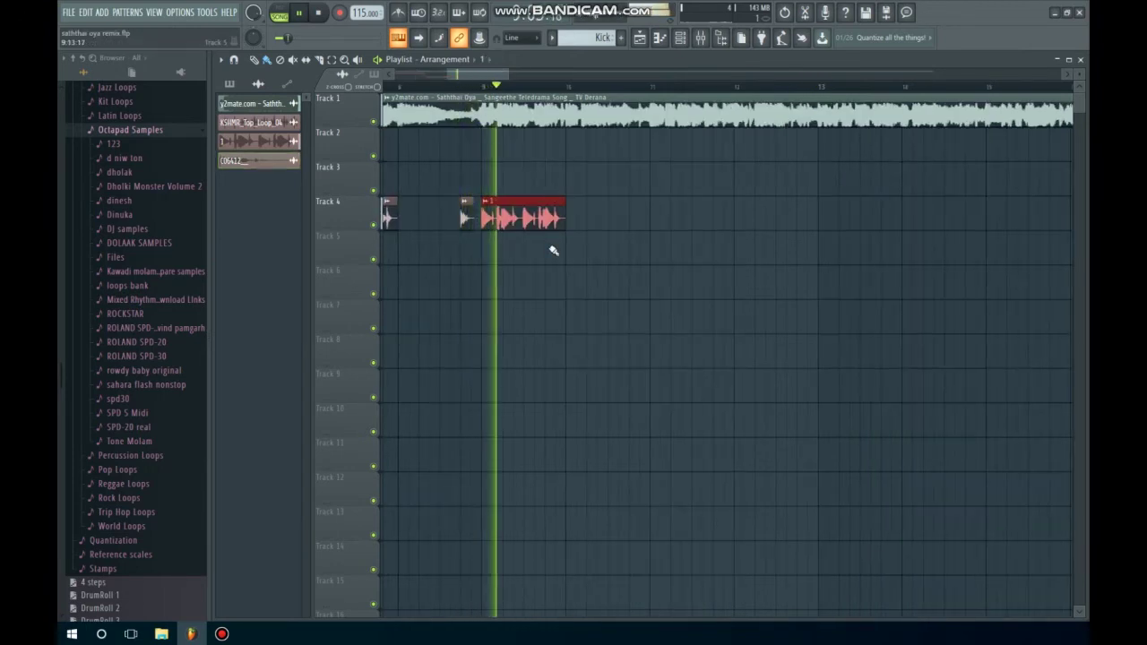
Step: Extend the Track 4 loop 1 from bar 9 with copies through bar 15 and play it with the song
{"action": "key", "text": "space"}
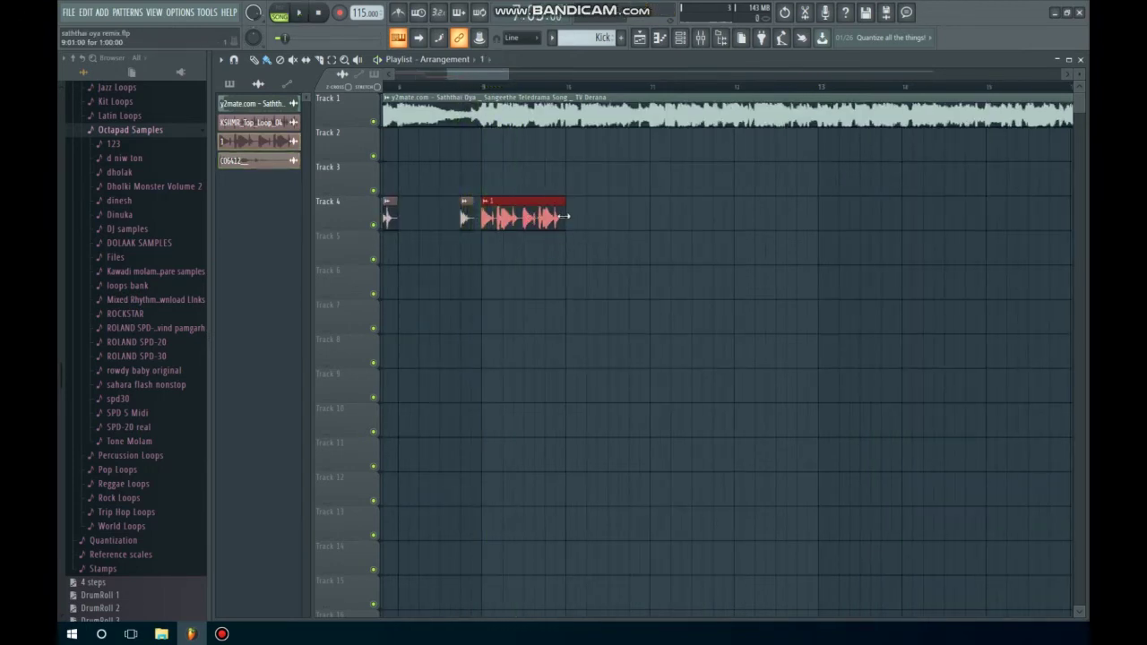
{"action": "key", "text": "ctrl+b"}
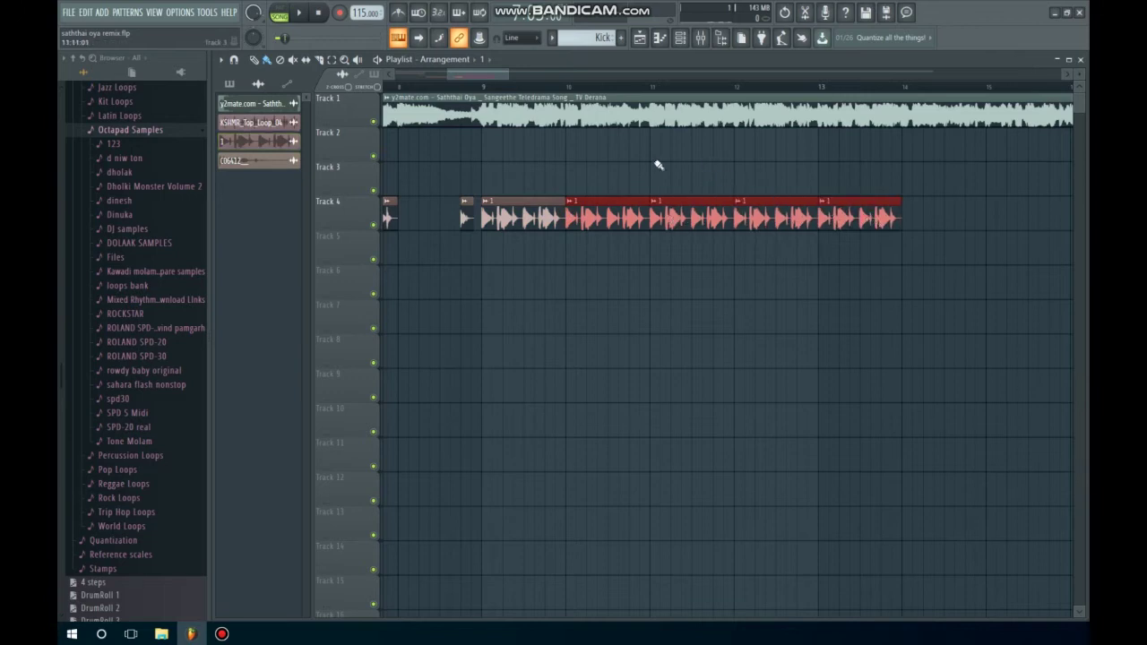
{"action": "key", "text": "space"}
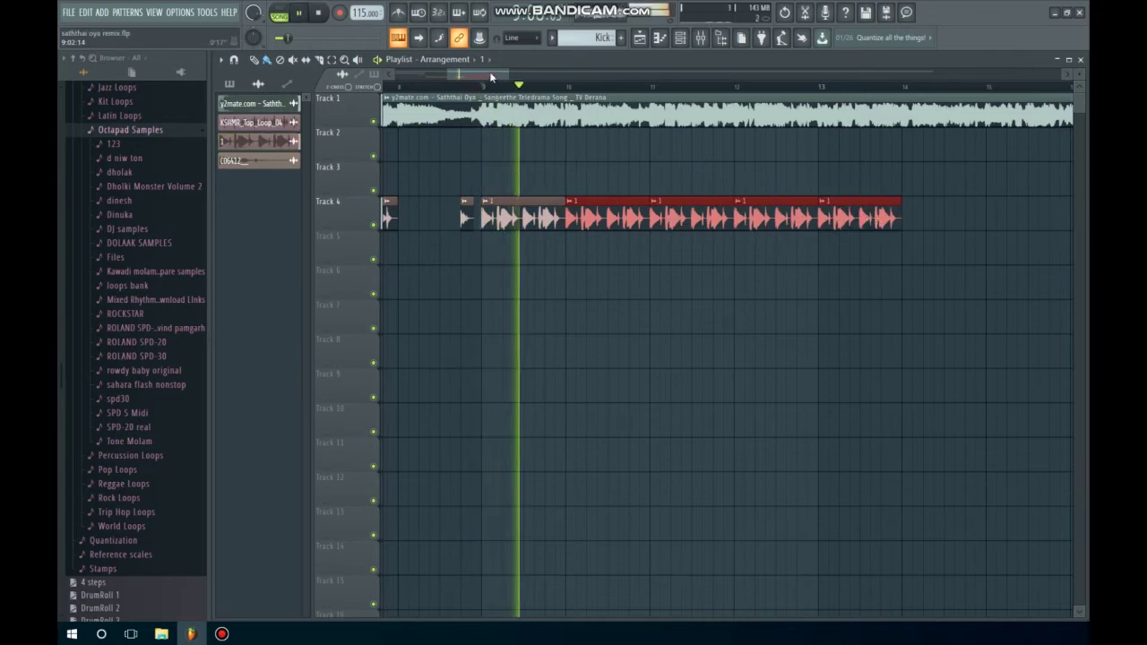
{"action": "left_click_drag", "start_coordinate": [492, 76], "coordinate": [507, 79]}
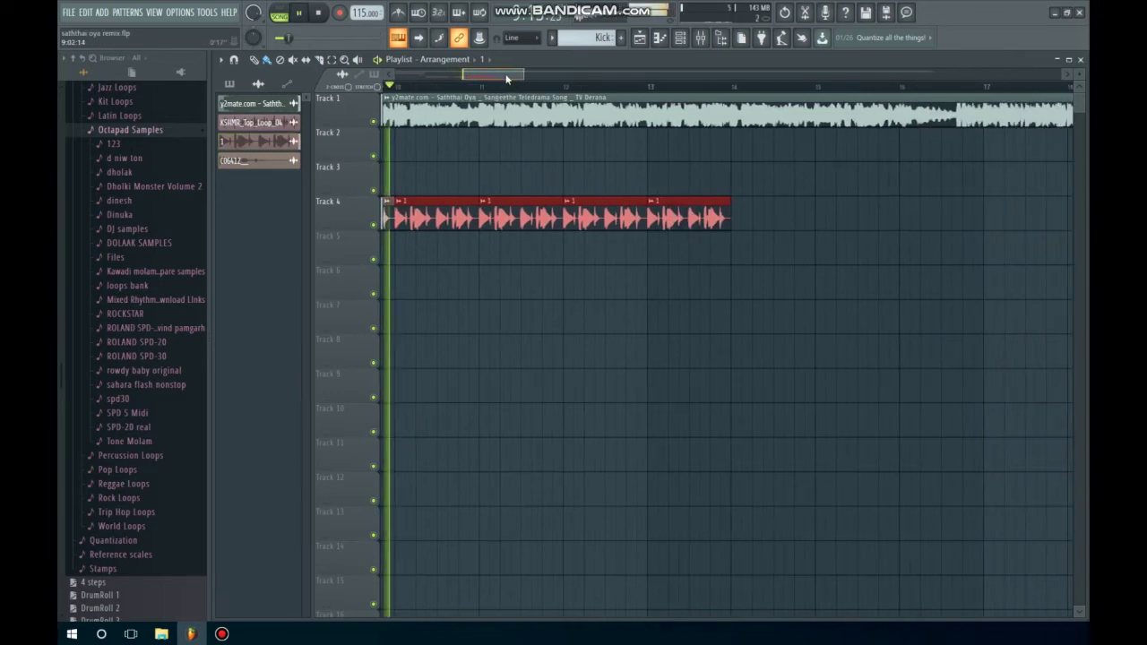
{"action": "left_click", "coordinate": [738, 218]}
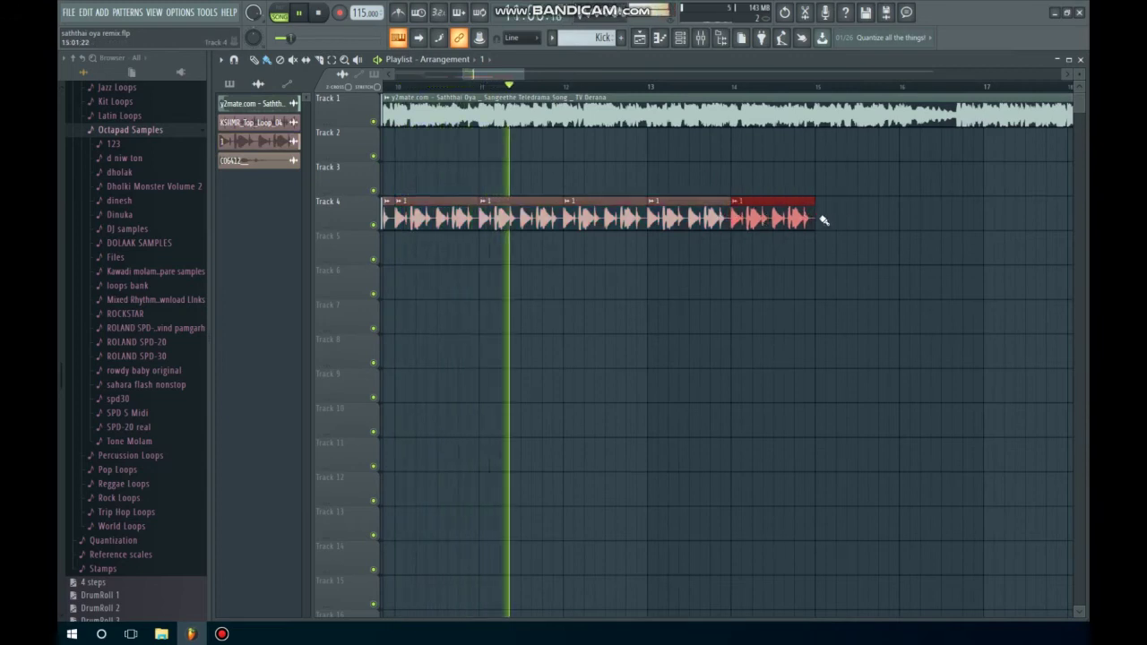
{"action": "left_click", "coordinate": [820, 218]}
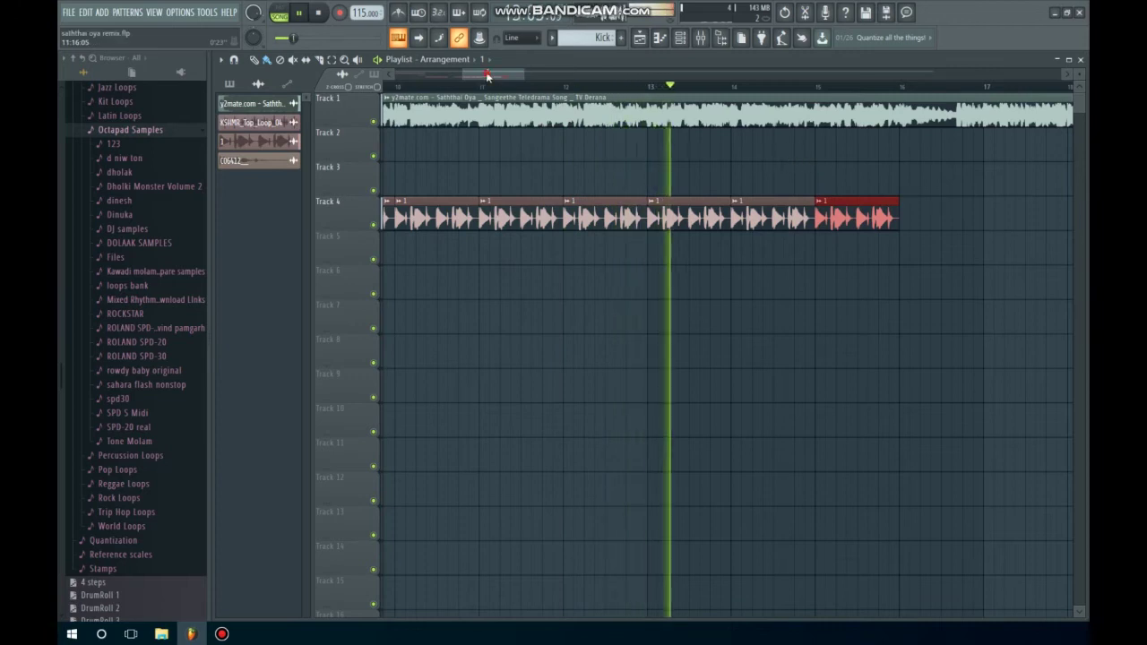
Step: Place the Punjab beat sample on Track 3 at bar 17 and fit it to tempo using the 75 to 150 BPM range
{"action": "left_click_drag", "start_coordinate": [488, 75], "coordinate": [517, 75]}
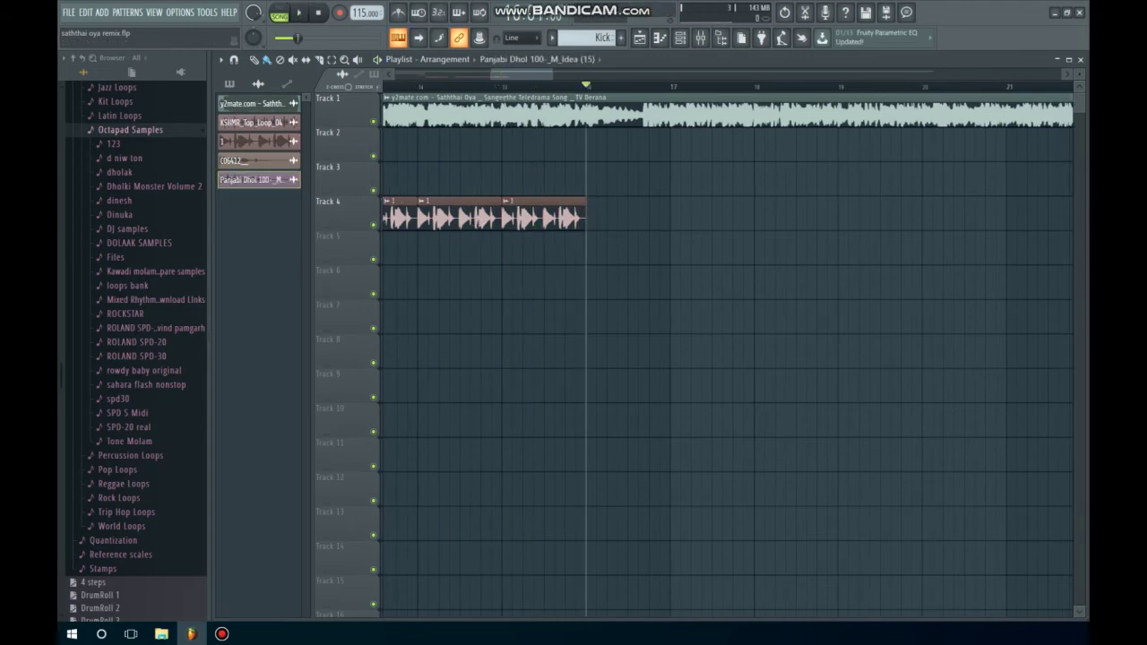
{"action": "left_click_drag", "start_coordinate": [500, 315], "coordinate": [648, 190]}
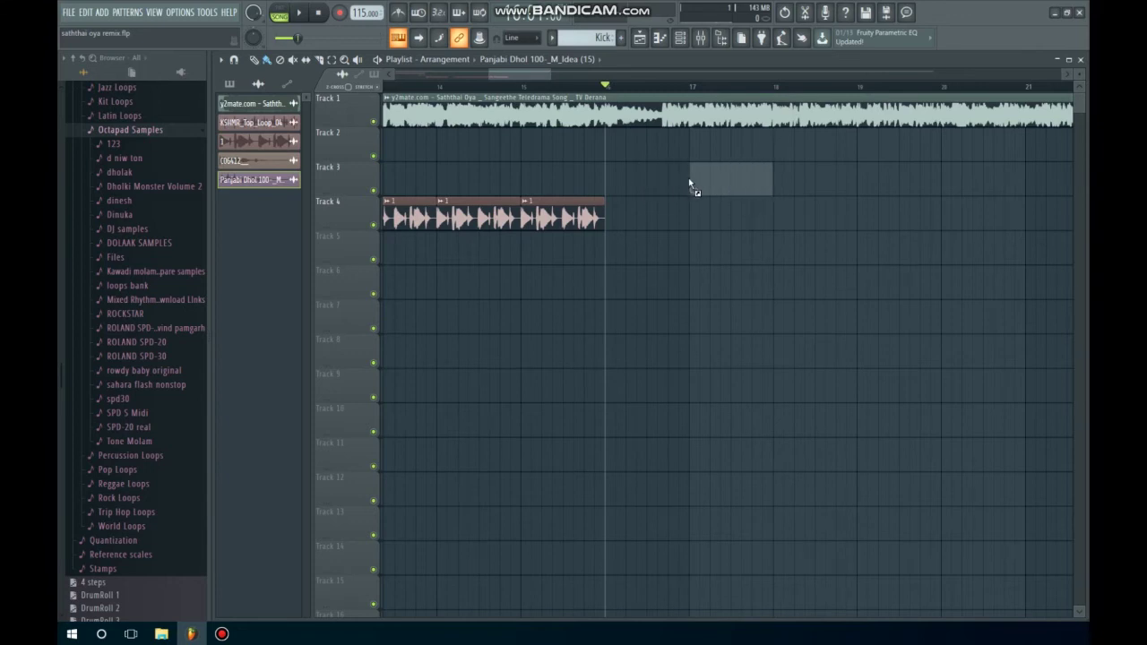
{"action": "left_click_drag", "start_coordinate": [690, 184], "coordinate": [691, 179]}
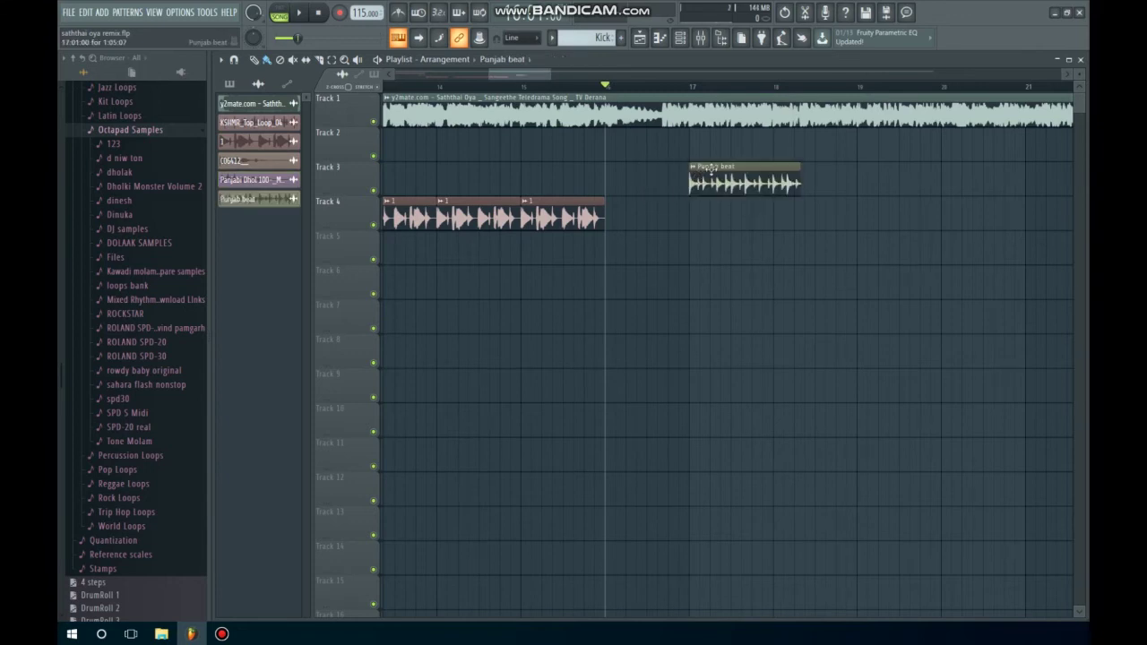
{"action": "left_click", "coordinate": [692, 167]}
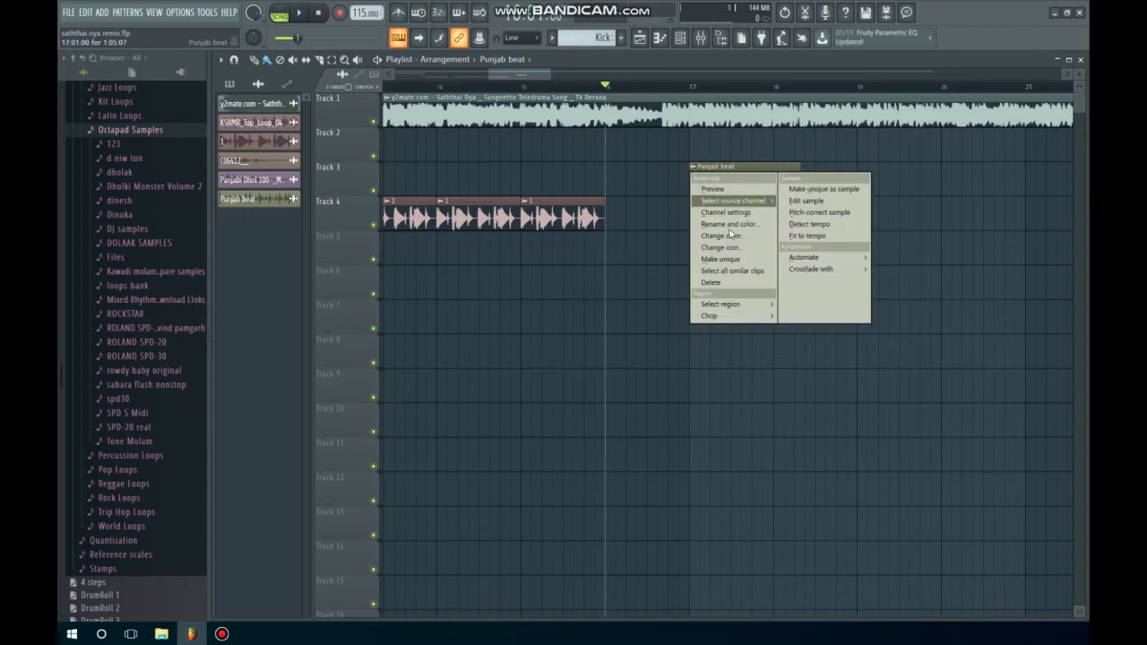
{"action": "left_click", "coordinate": [796, 236]}
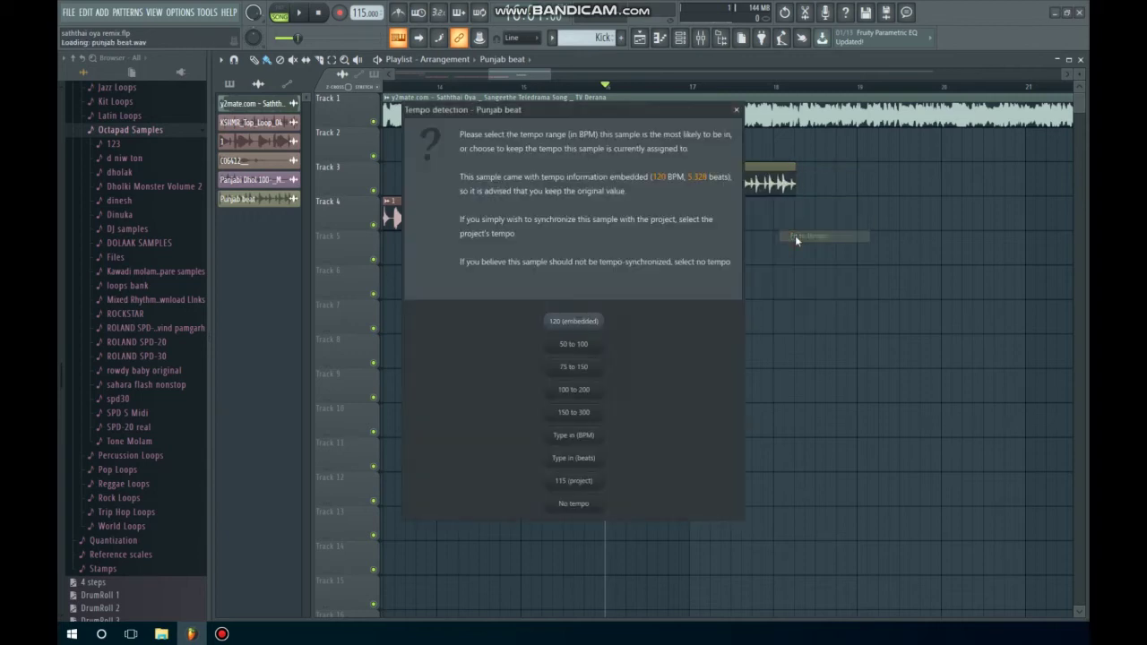
{"action": "left_click", "coordinate": [570, 368]}
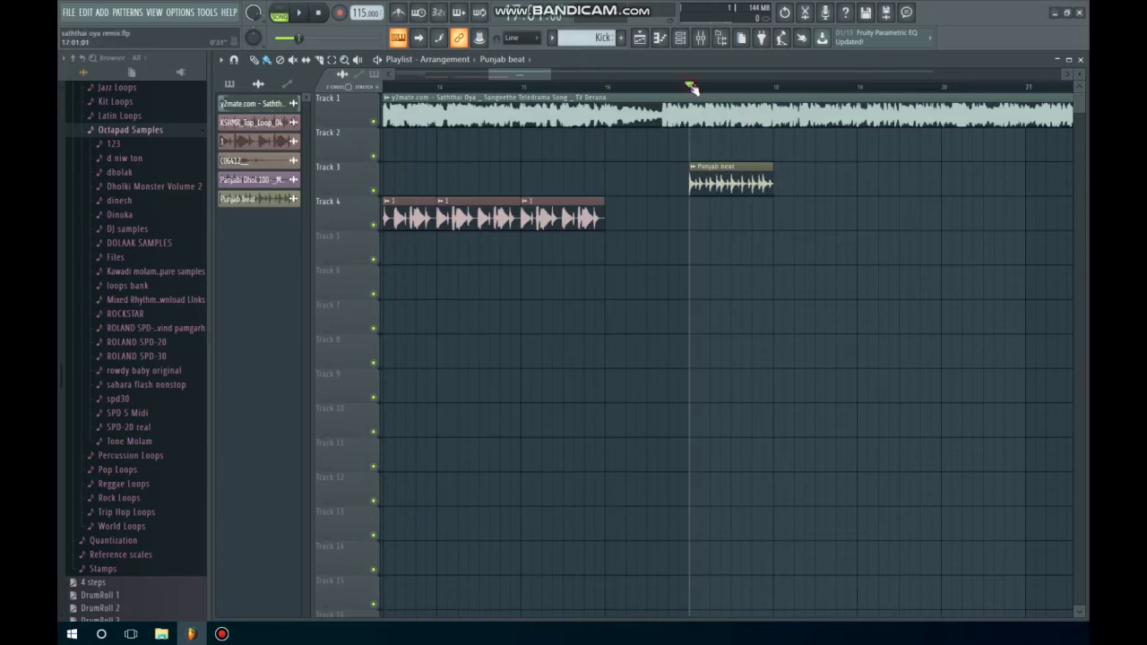
Step: Play the song from bar 17 to check the Punjab beat against the vocals and hear the following bars
{"action": "key", "text": "space"}
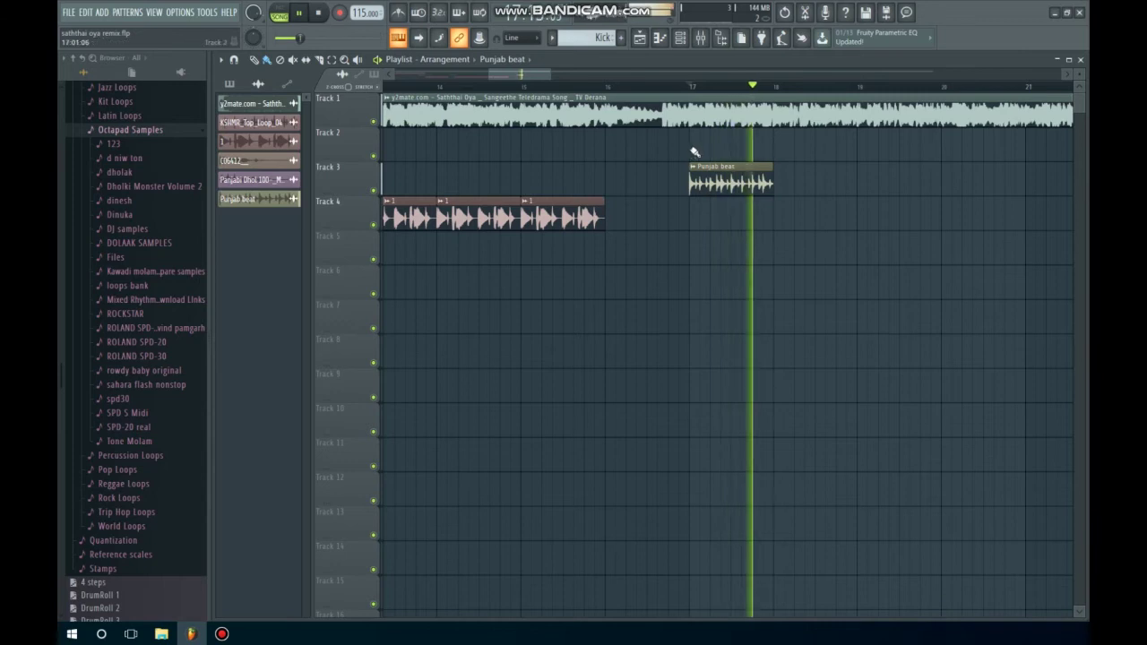
{"action": "key", "text": "space"}
{"action": "key", "text": "space"}
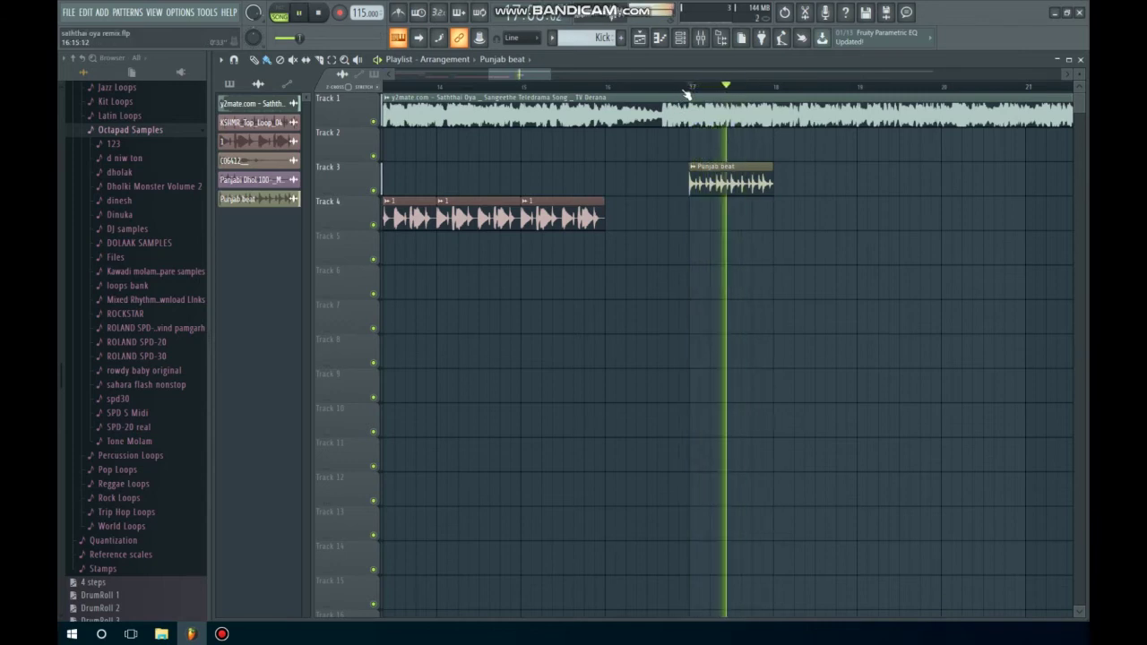
{"action": "key", "text": "space"}
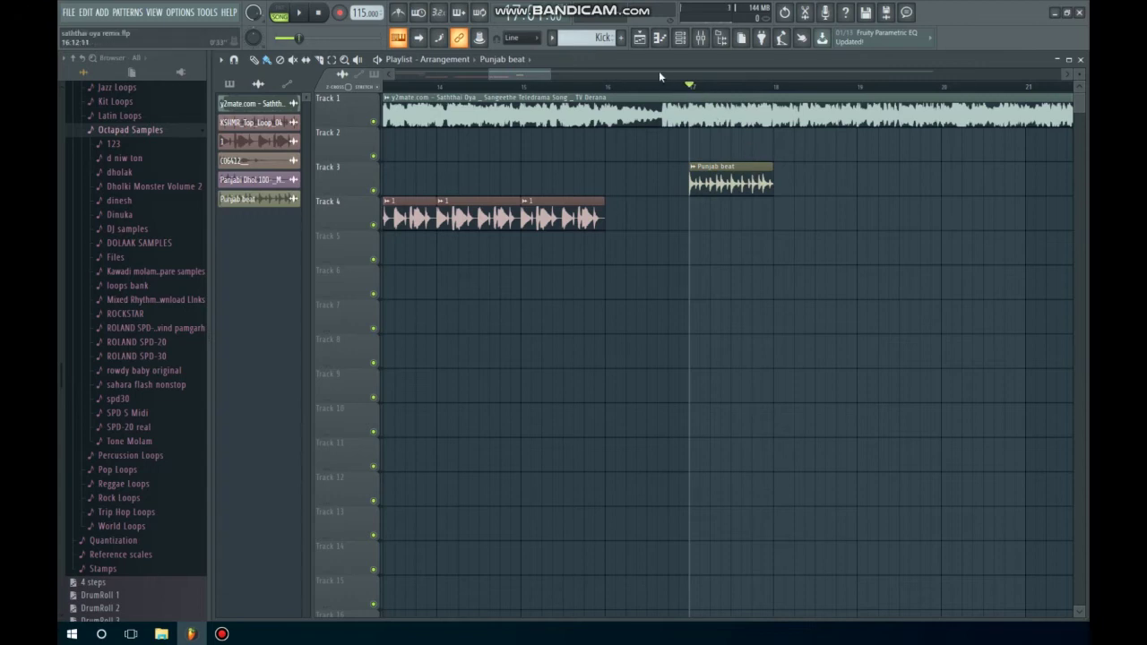
{"action": "left_click_drag", "start_coordinate": [543, 71], "coordinate": [566, 87]}
{"action": "key", "text": "space"}
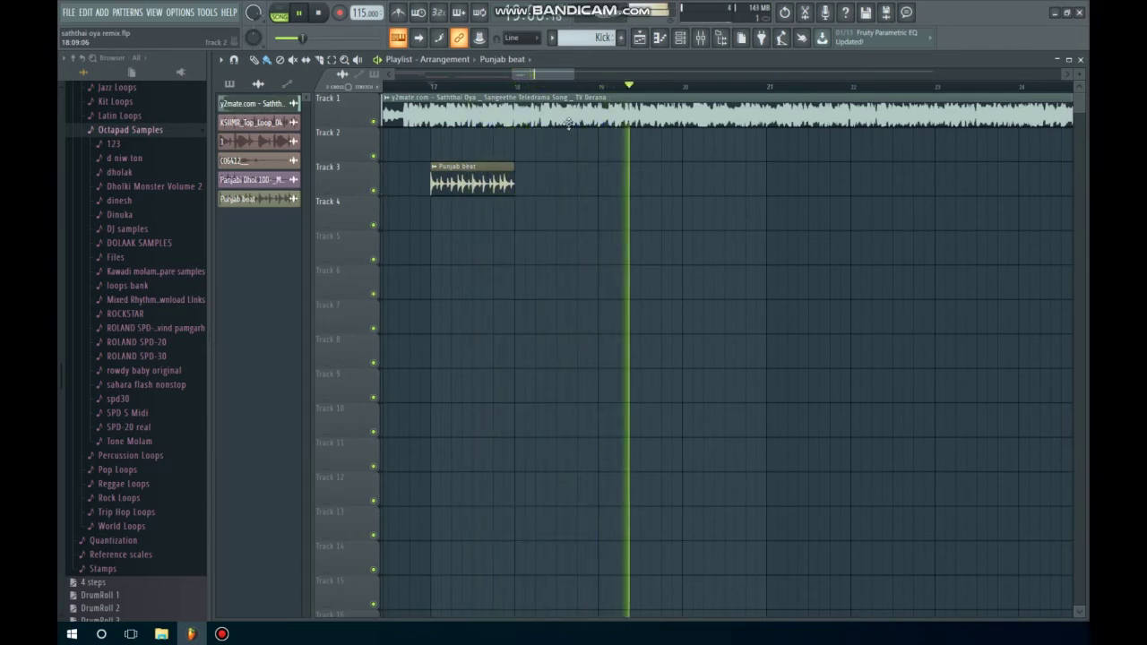
Step: Repeat the Punjab beat on Track 3 through bar 24 and add copies of loop 1 on Track 4 from bar 17
{"action": "left_click_drag", "start_coordinate": [572, 71], "coordinate": [602, 72]}
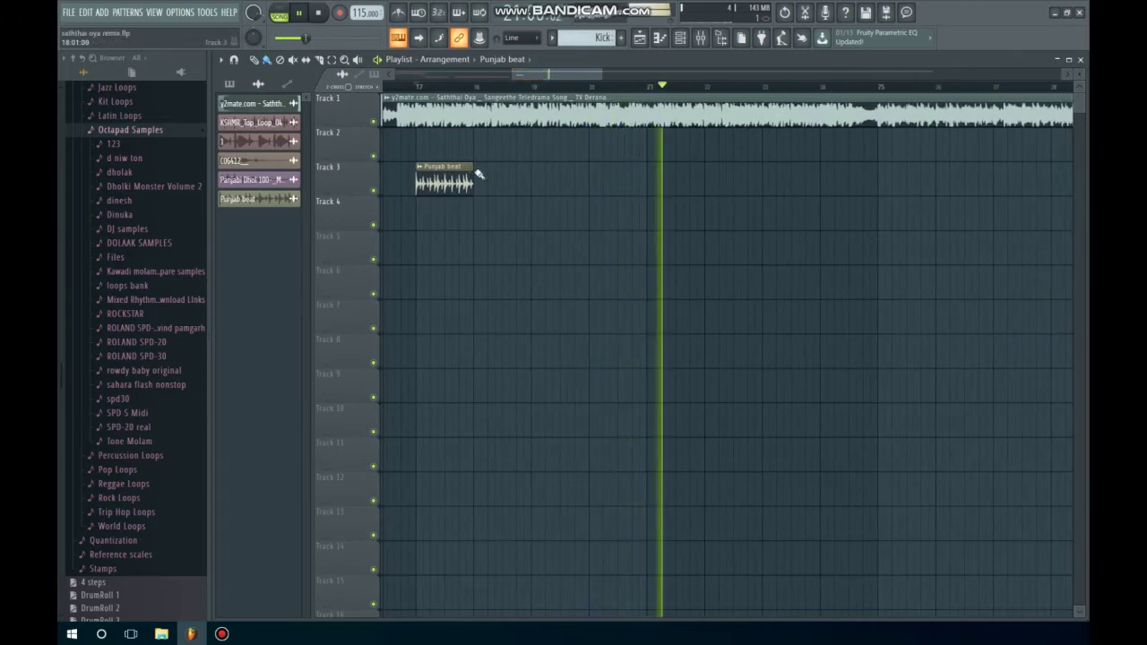
{"action": "left_click_drag", "start_coordinate": [478, 177], "coordinate": [825, 176]}
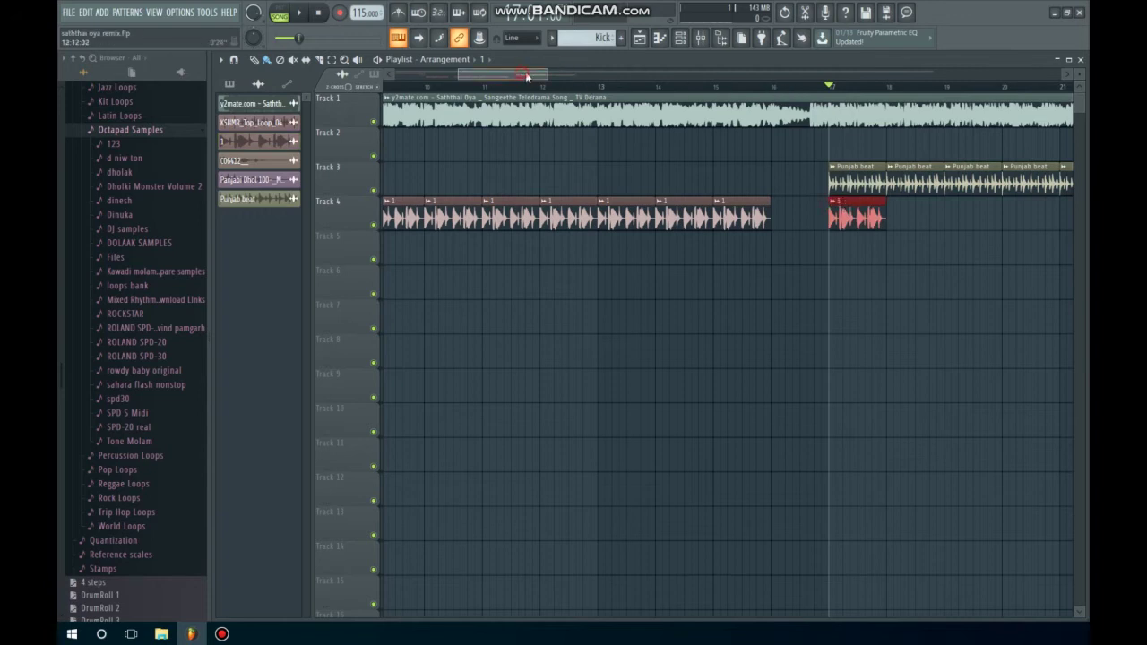
{"action": "left_click_drag", "start_coordinate": [527, 77], "coordinate": [570, 90]}
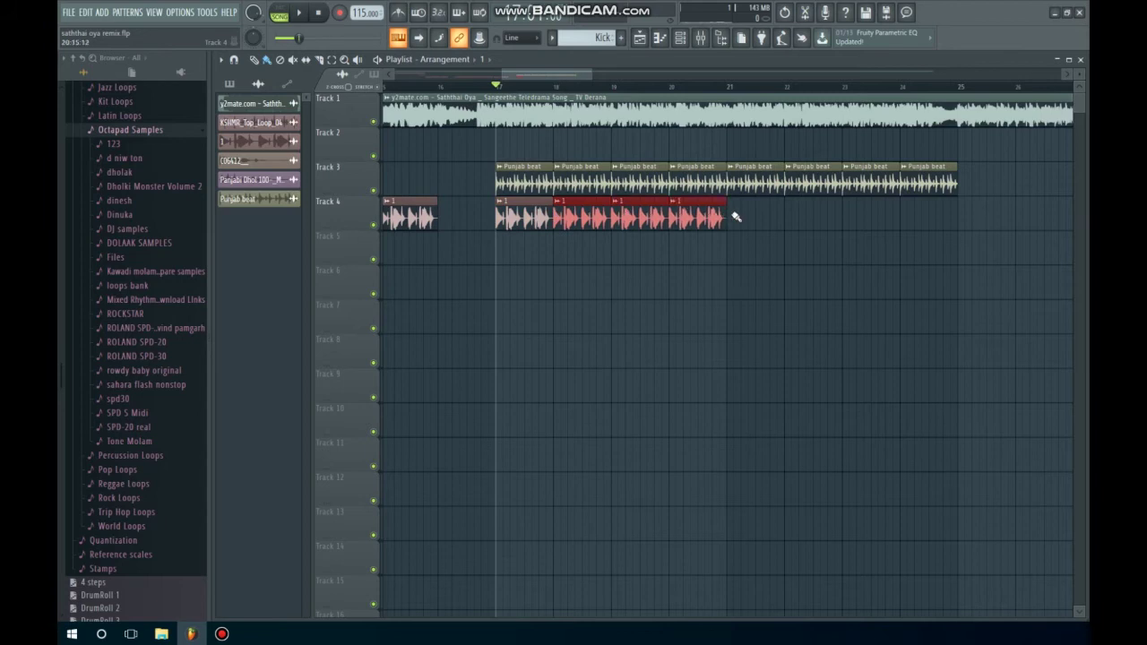
{"action": "left_click", "coordinate": [445, 86]}
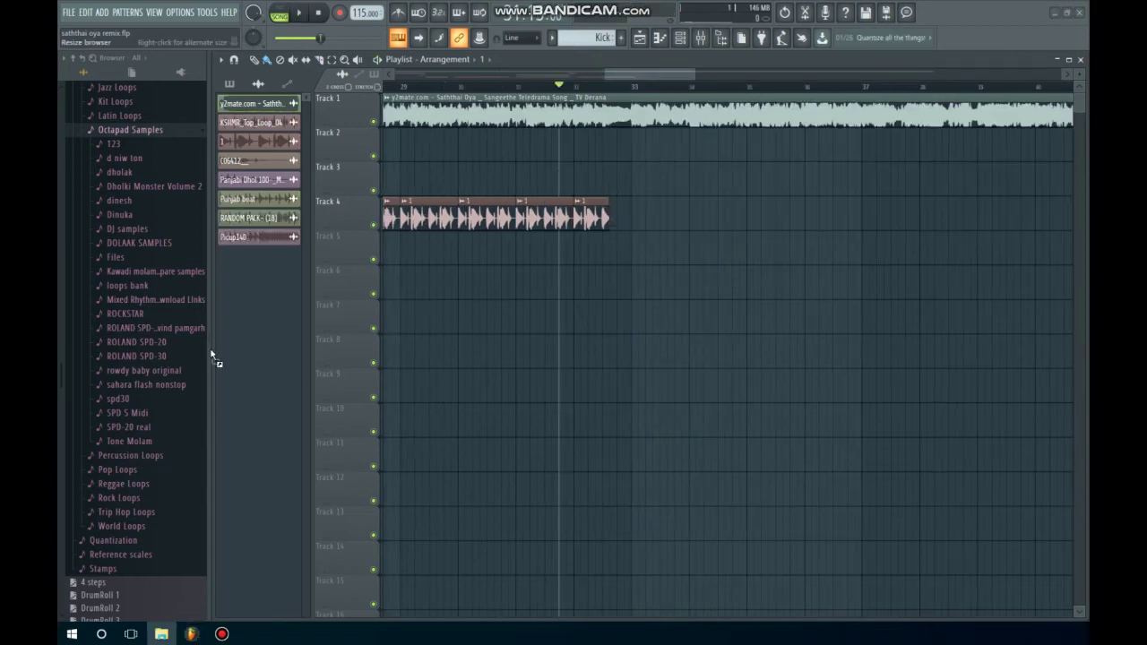
Step: Place the RANDOM PACK- (18) sample on Track 3 at bar 33 and fit it to tempo using the 75 to 150 BPM range
{"action": "left_click_drag", "start_coordinate": [212, 355], "coordinate": [639, 181]}
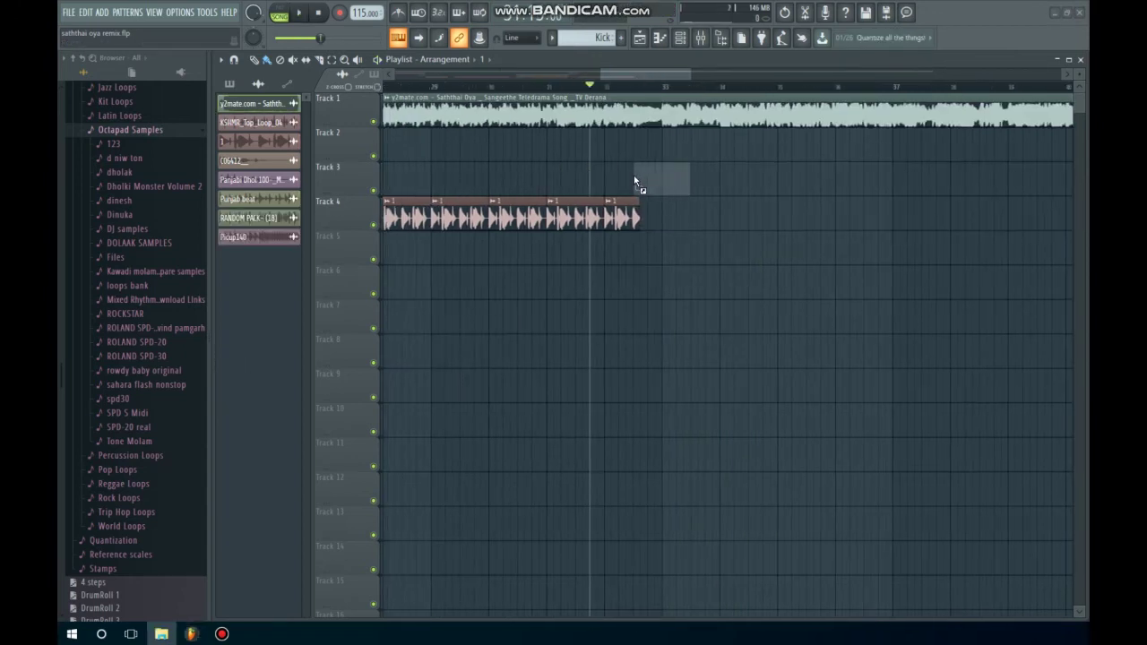
{"action": "left_click_drag", "start_coordinate": [665, 182], "coordinate": [661, 182]}
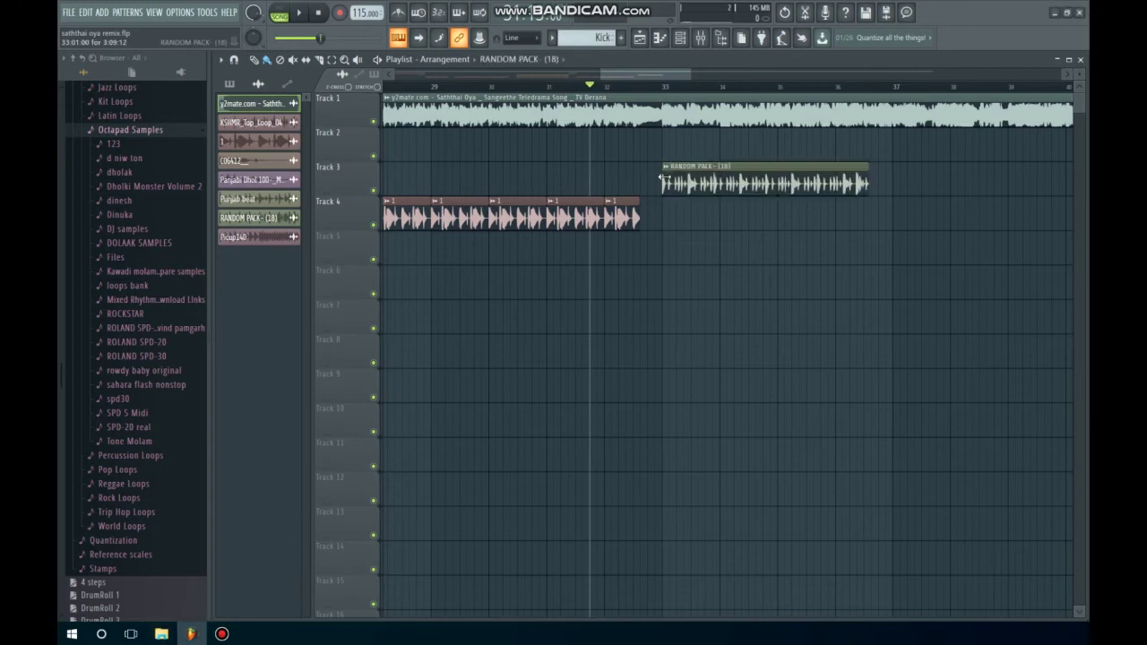
{"action": "left_click", "coordinate": [666, 171]}
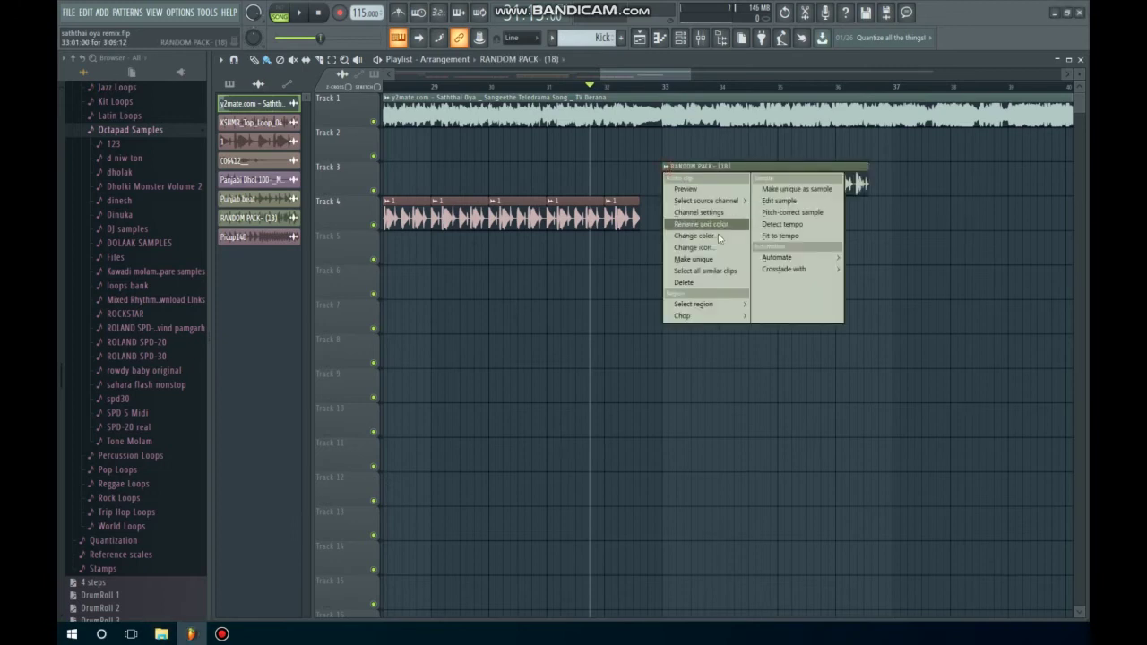
{"action": "left_click", "coordinate": [798, 236]}
{"action": "left_click", "coordinate": [585, 369]}
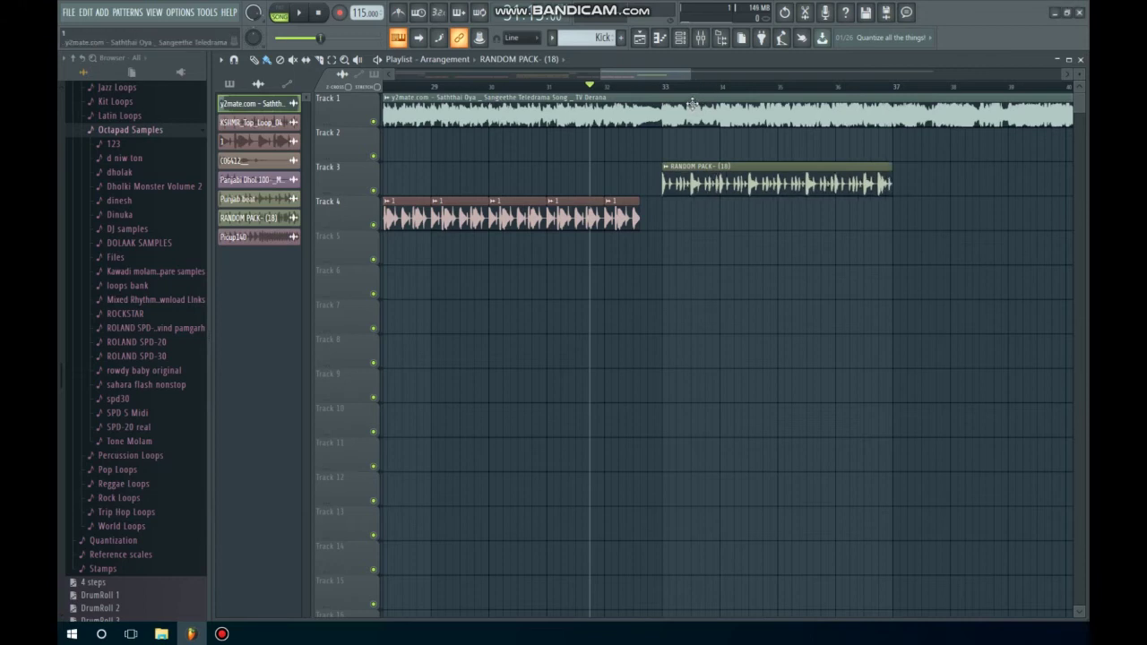
Step: Audition the RANDOM PACK- (18) clip with the song and trim it to two bars, 33 and 34
{"action": "key", "text": "space"}
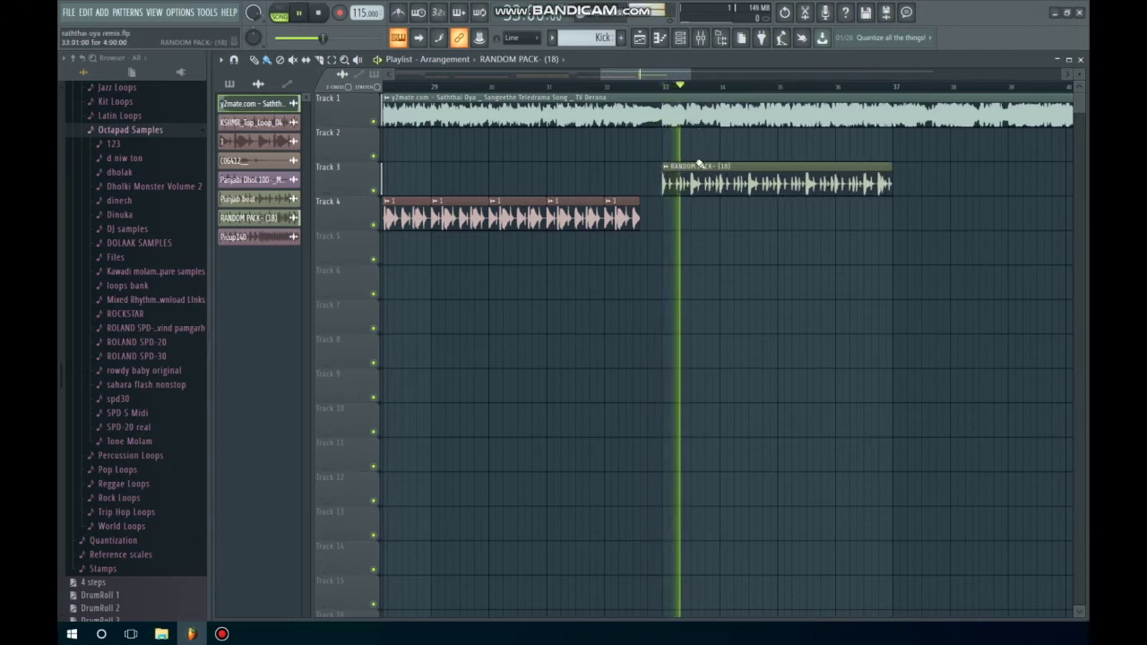
{"action": "left_click_drag", "start_coordinate": [624, 81], "coordinate": [643, 77]}
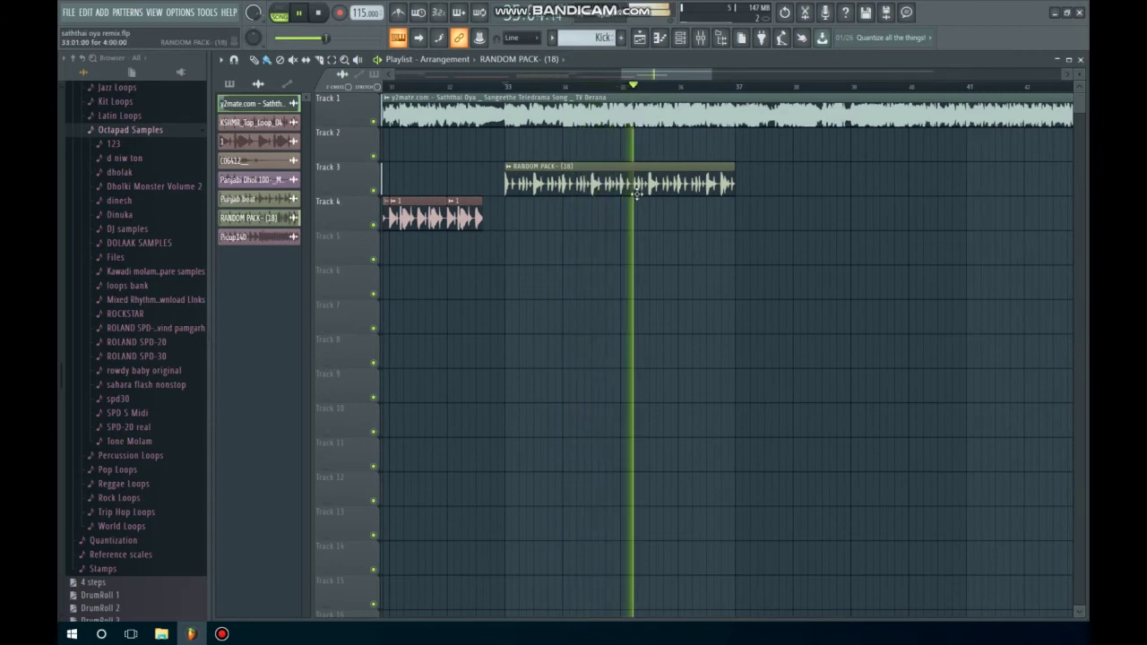
{"action": "key", "text": "space"}
{"action": "key", "text": "space"}
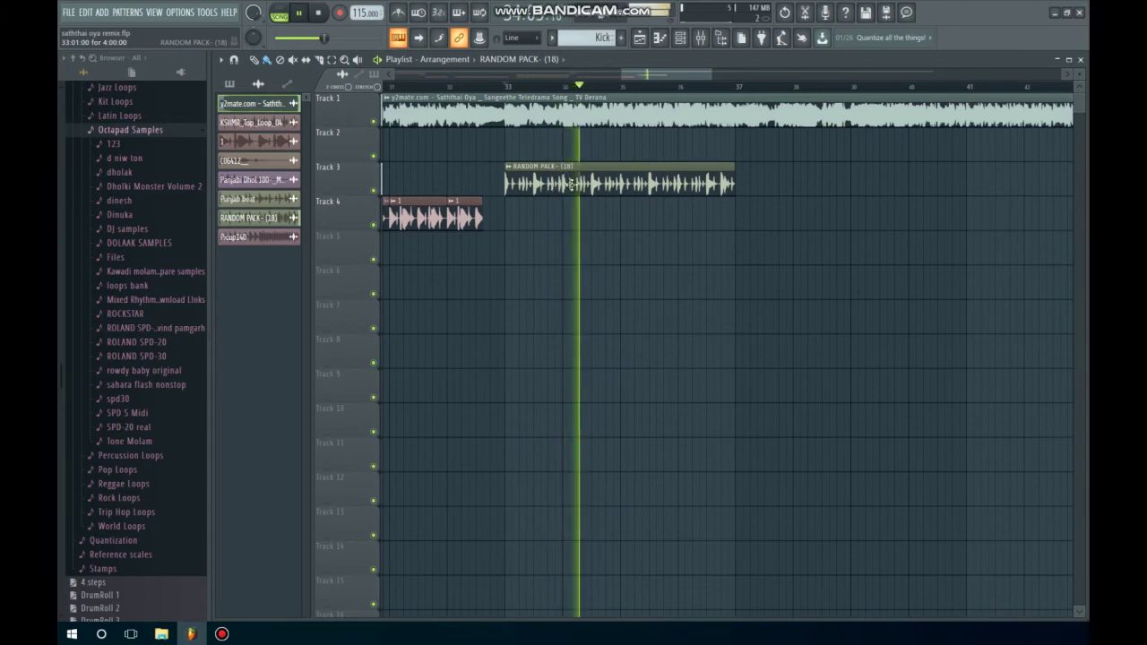
{"action": "key", "text": "space"}
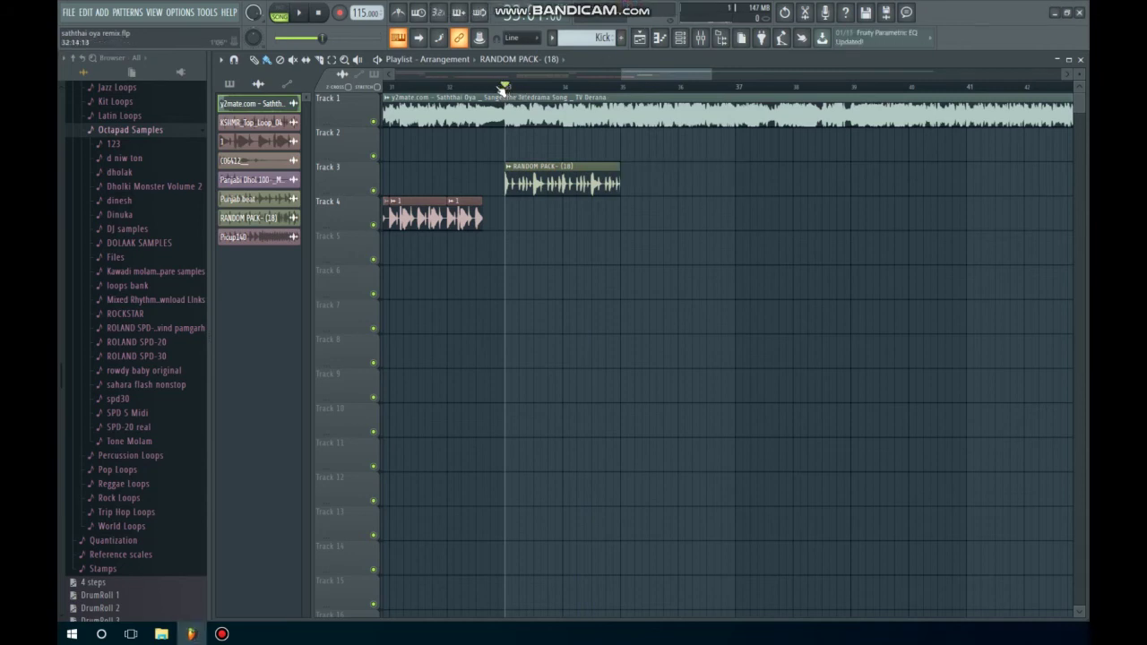
{"action": "key", "text": "space"}
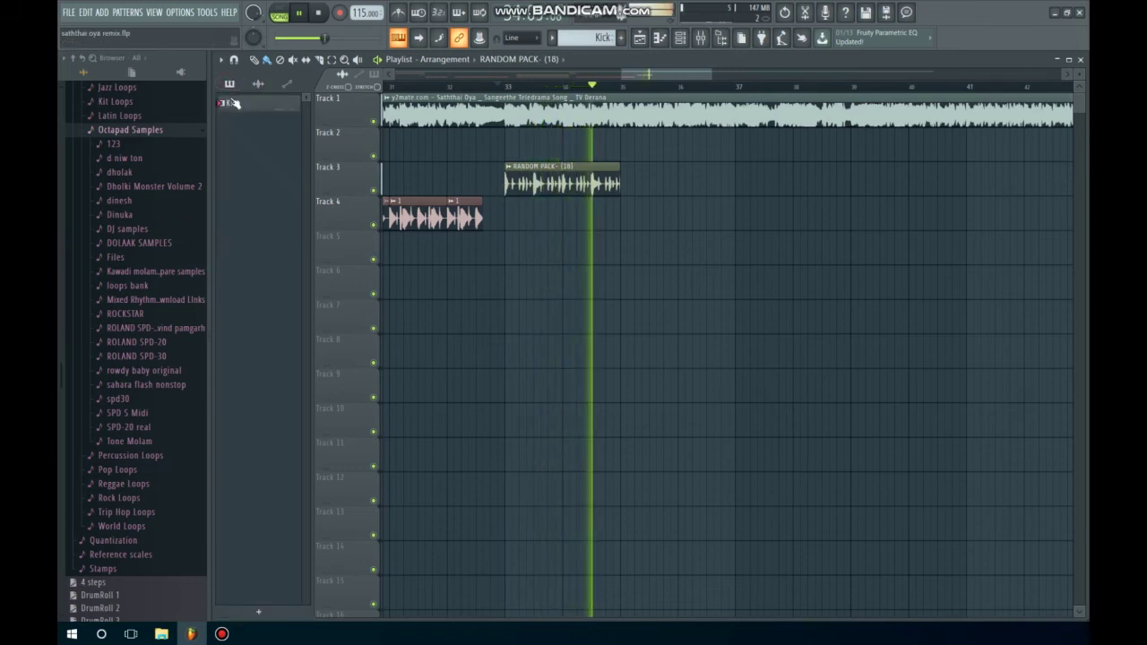
Step: Place the Kick pattern on Track 4 at bar 34 and audition it with the RANDOM PACK- (18) clip
{"action": "key", "text": "space"}
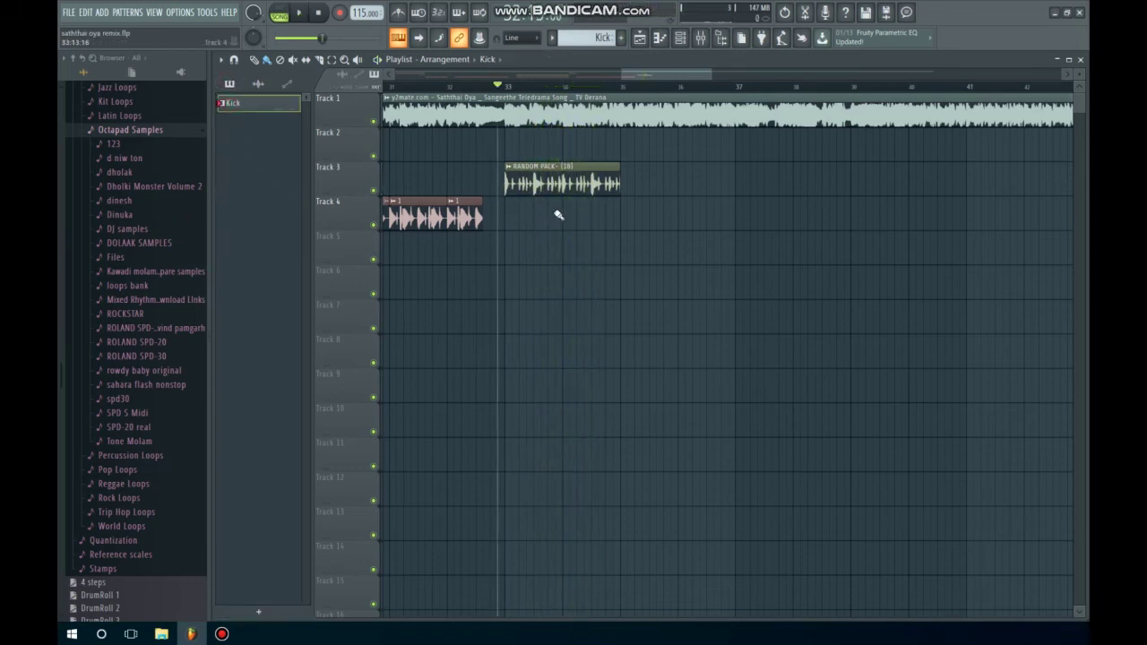
{"action": "key", "text": "space"}
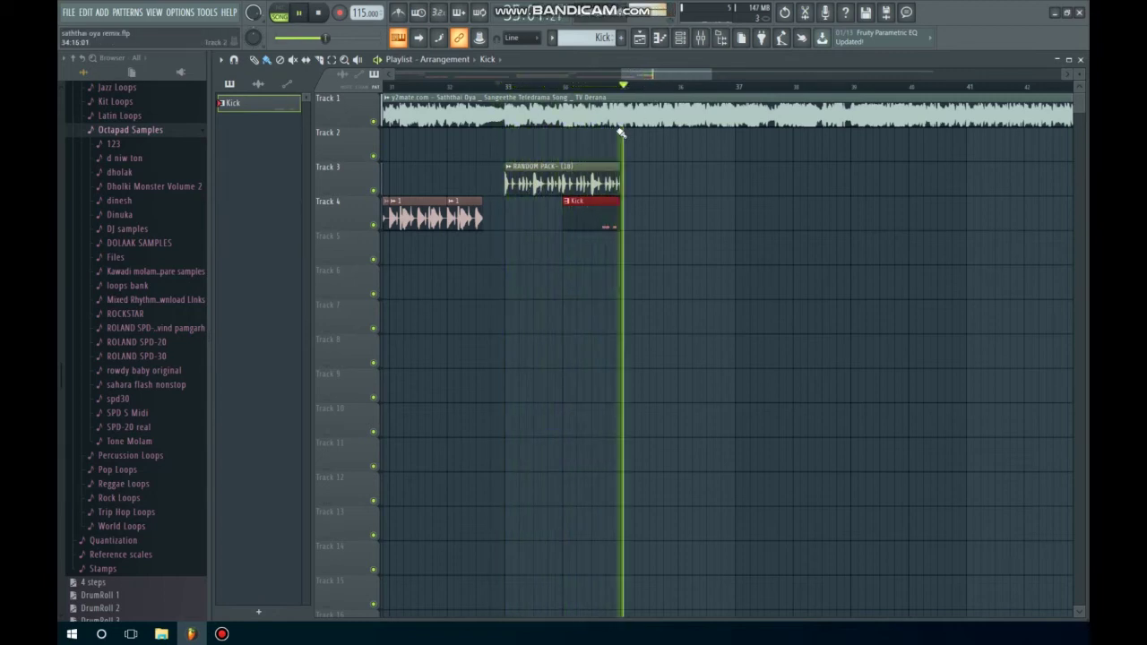
{"action": "key", "text": "space"}
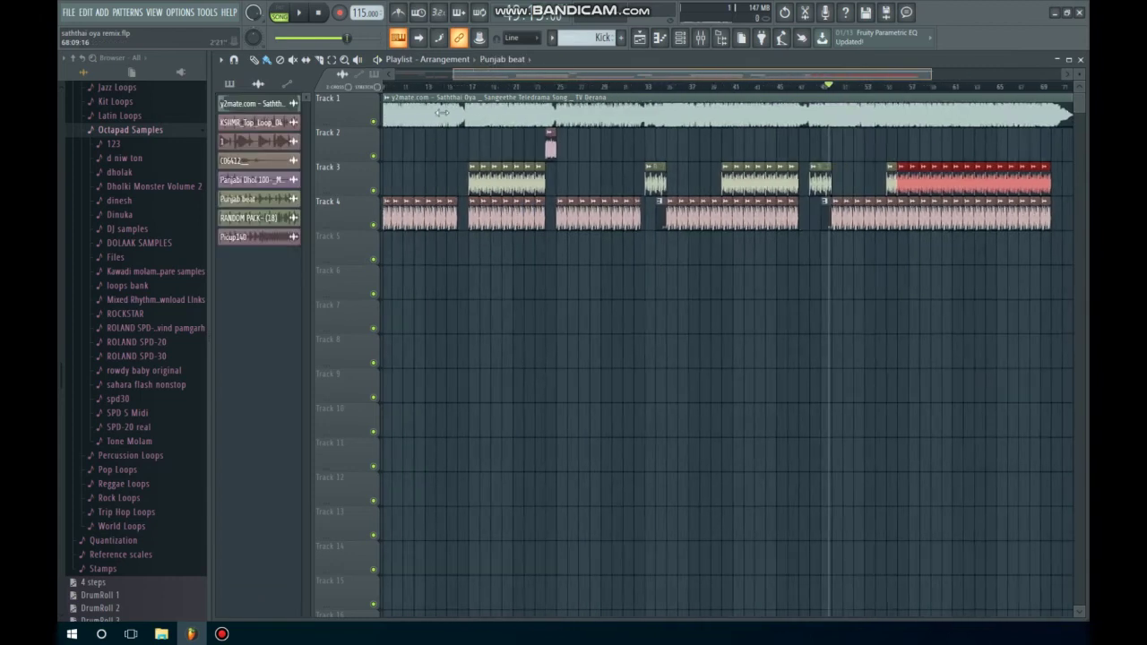
Step: Play the song briefly from bar 40 to hear the Punjab beat and loop 1 section
{"action": "left_click_drag", "start_coordinate": [441, 112], "coordinate": [376, 101]}
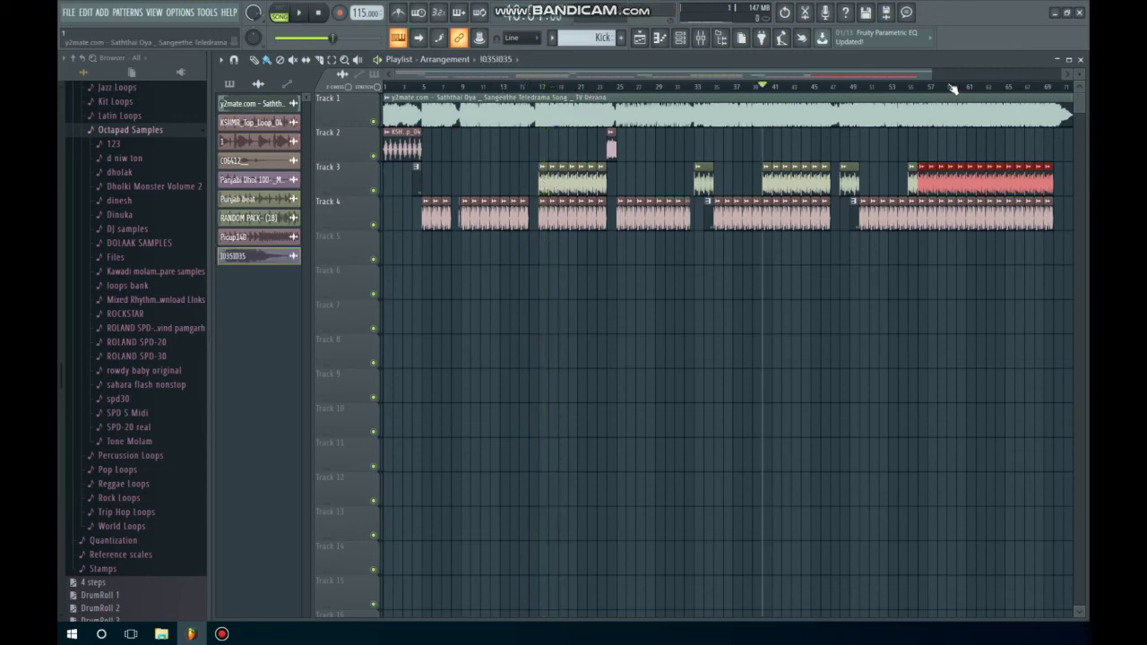
{"action": "key", "text": "space"}
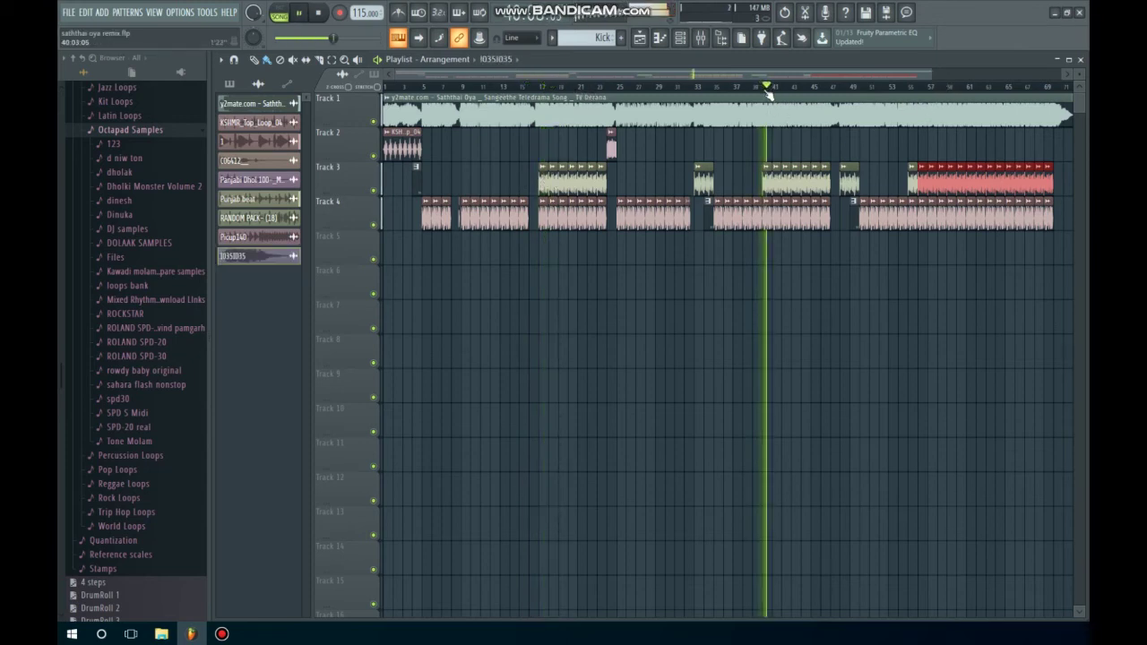
{"action": "key", "text": "space"}
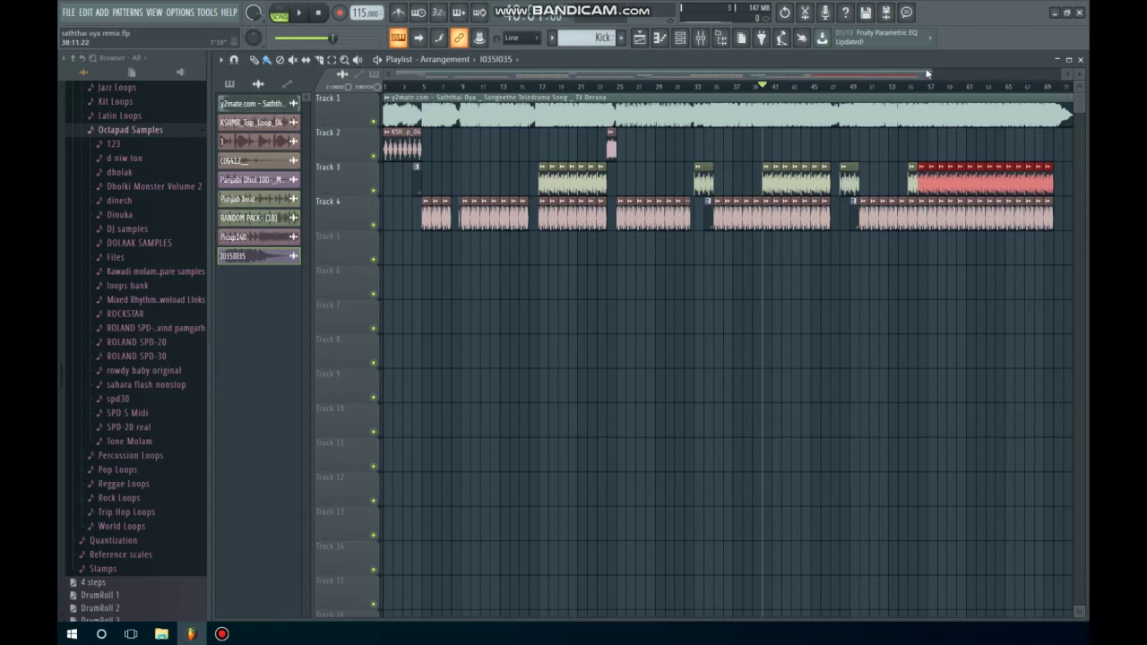
{"action": "left_click_drag", "start_coordinate": [930, 71], "coordinate": [819, 74]}
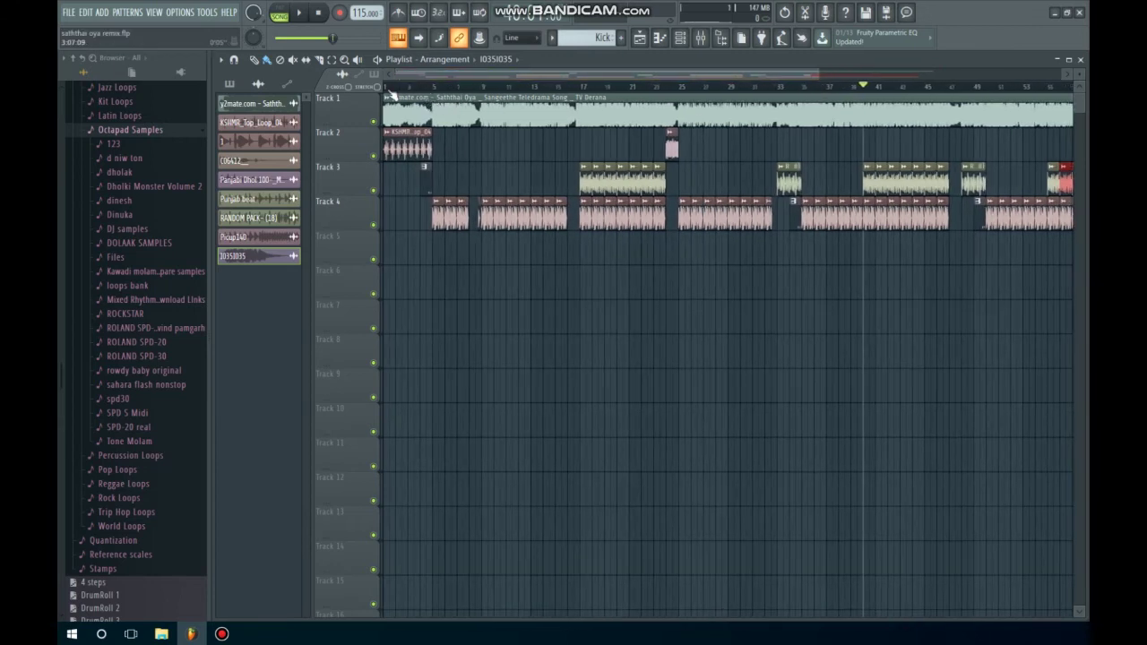
{"action": "left_click_drag", "start_coordinate": [391, 77], "coordinate": [691, 100]}
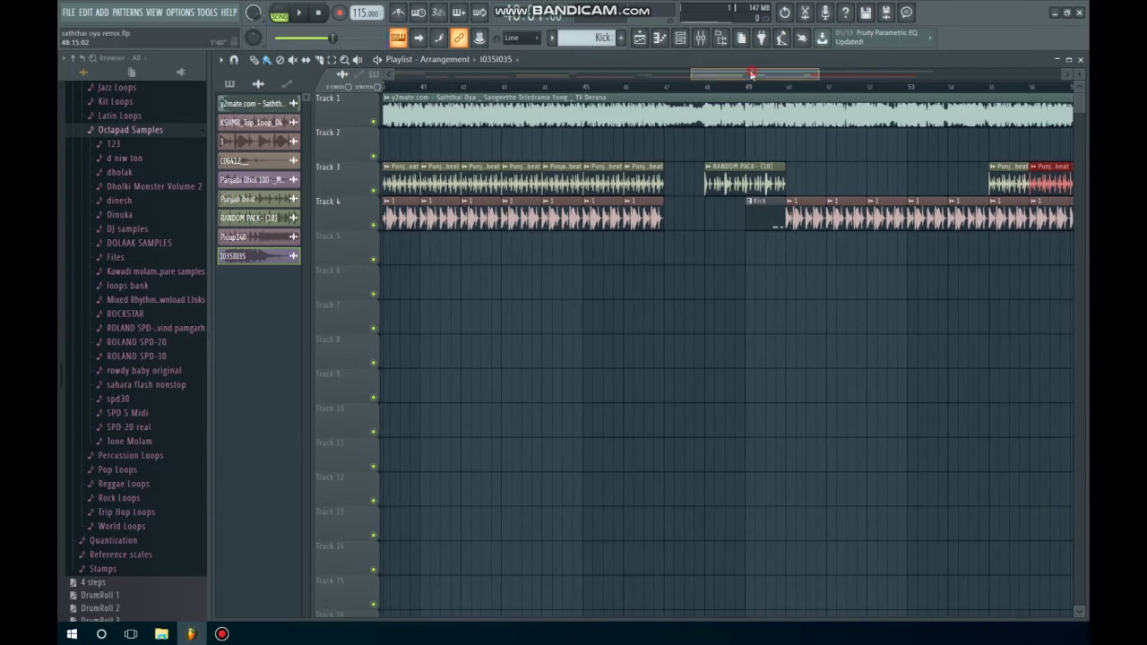
Step: Audition the start of bar 40 and place the I035I035 sample on Track 5 at step 3 of that bar
{"action": "mouse_move", "coordinate": [750, 75]}
{"action": "left_mouse_down"}
{"action": "mouse_move", "coordinate": [685, 73]}
{"action": "mouse_move", "coordinate": [708, 72]}
{"action": "mouse_move", "coordinate": [694, 78]}
{"action": "left_mouse_up"}
{"action": "key", "text": "space"}
{"action": "key", "text": "space"}
{"action": "key", "text": "space"}
{"action": "key", "text": "space"}
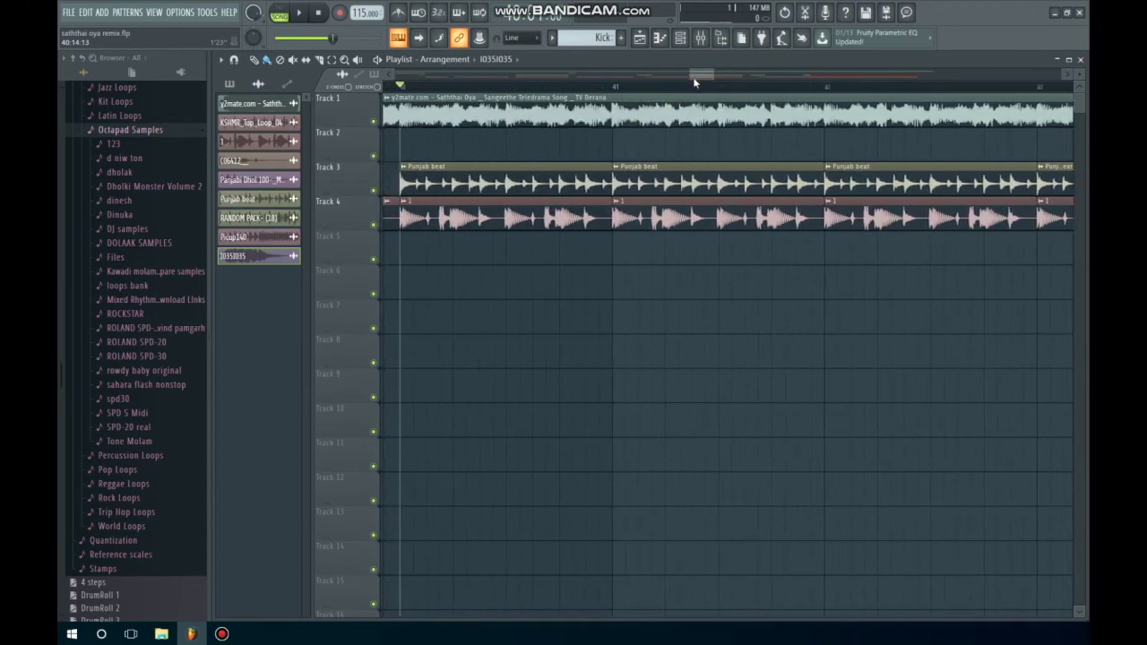
{"action": "key", "text": "space"}
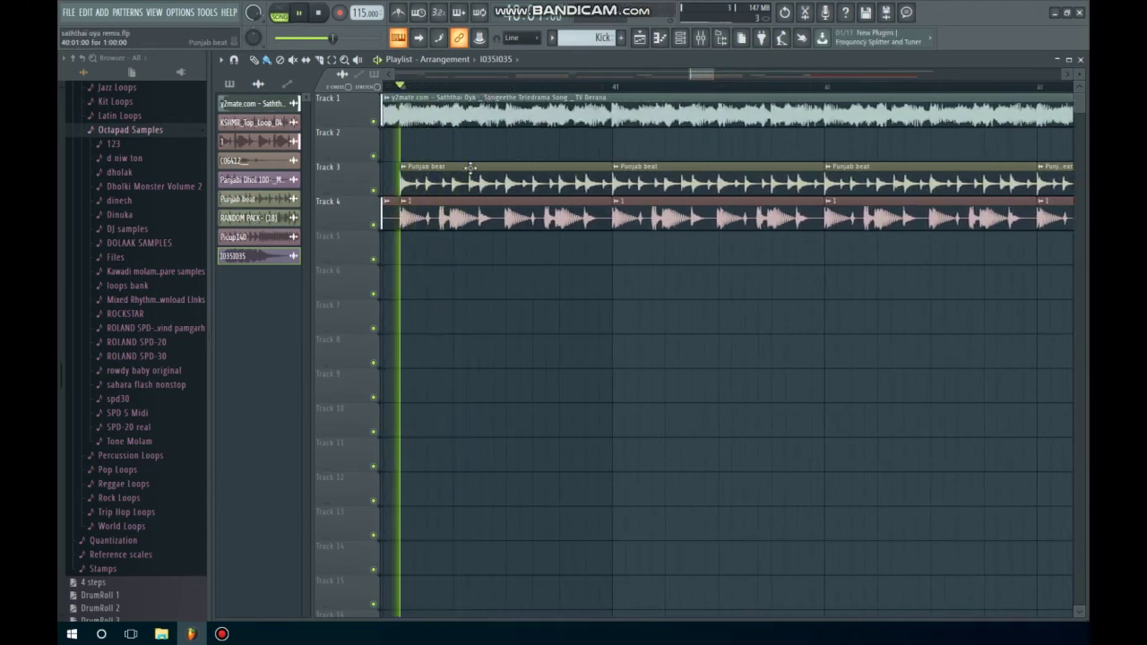
{"action": "key", "text": "space"}
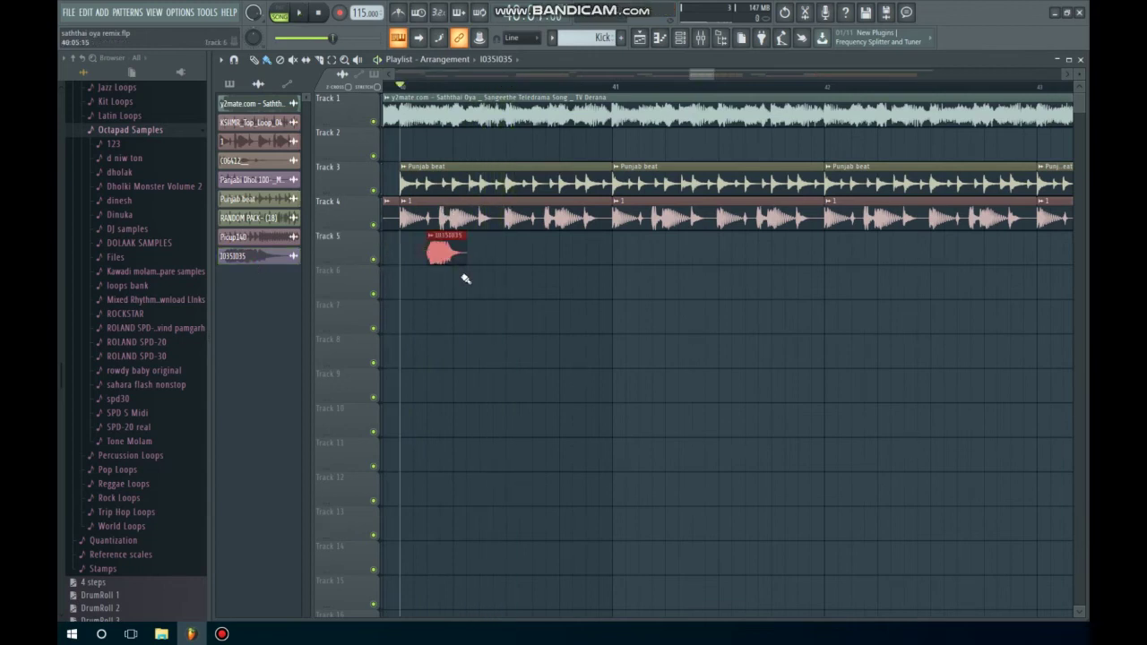
Step: Play repeatedly from bar 40 to check the timing of the I035I035 clip against the beat
{"action": "key", "text": "space"}
{"action": "key", "text": "space"}
{"action": "key", "text": "space"}
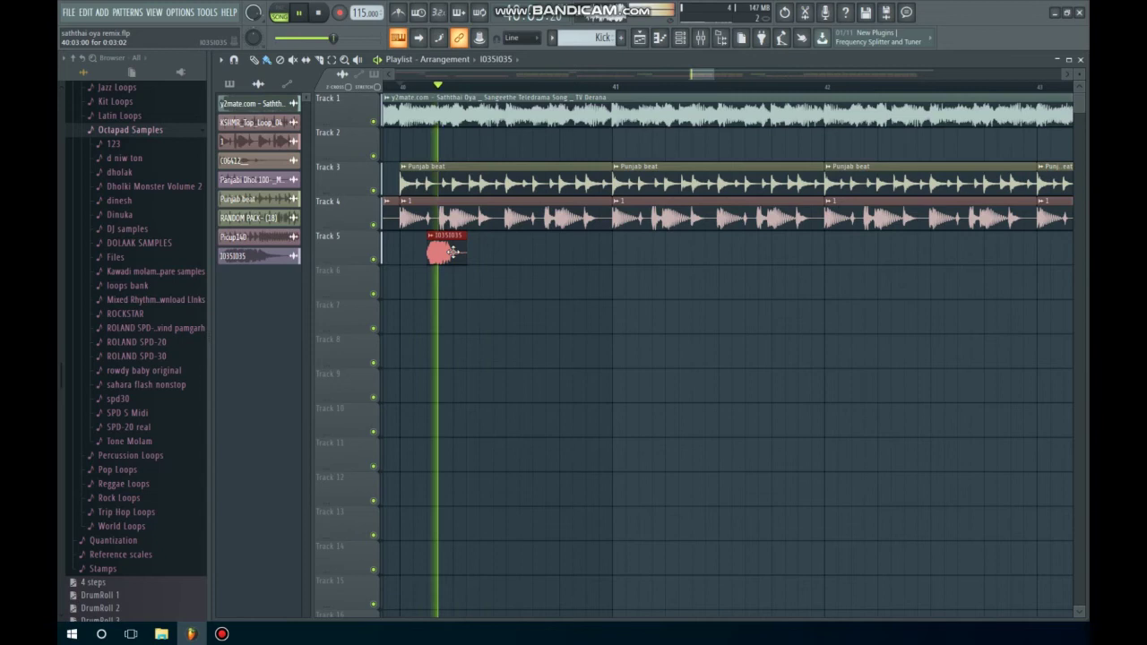
{"action": "key", "text": "space"}
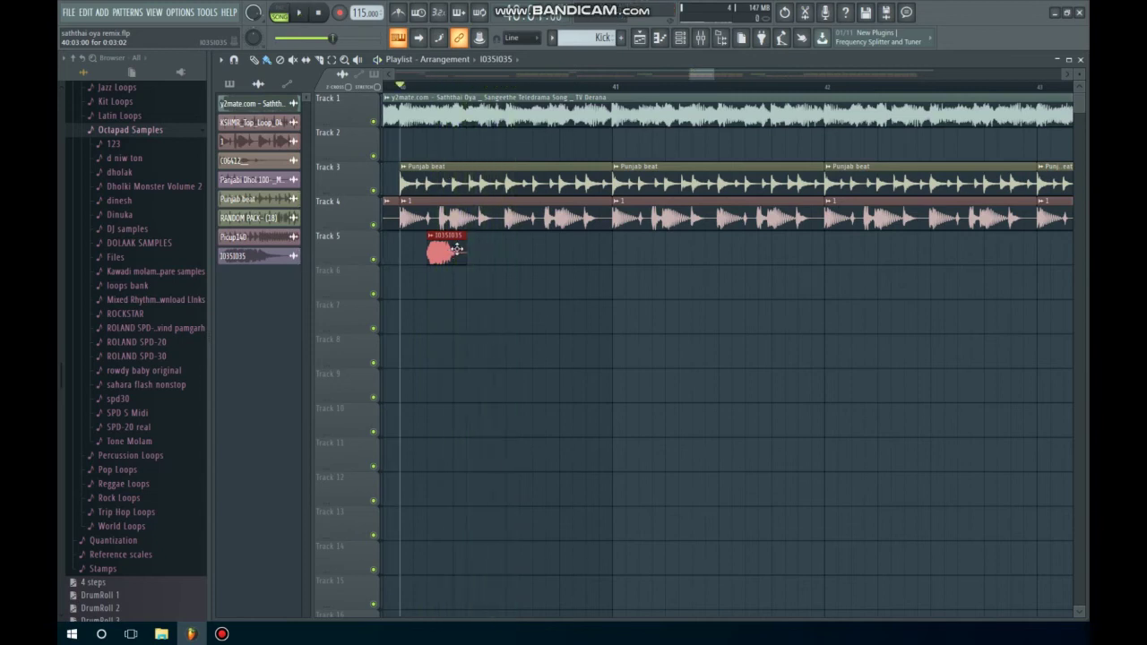
{"action": "key", "text": "space"}
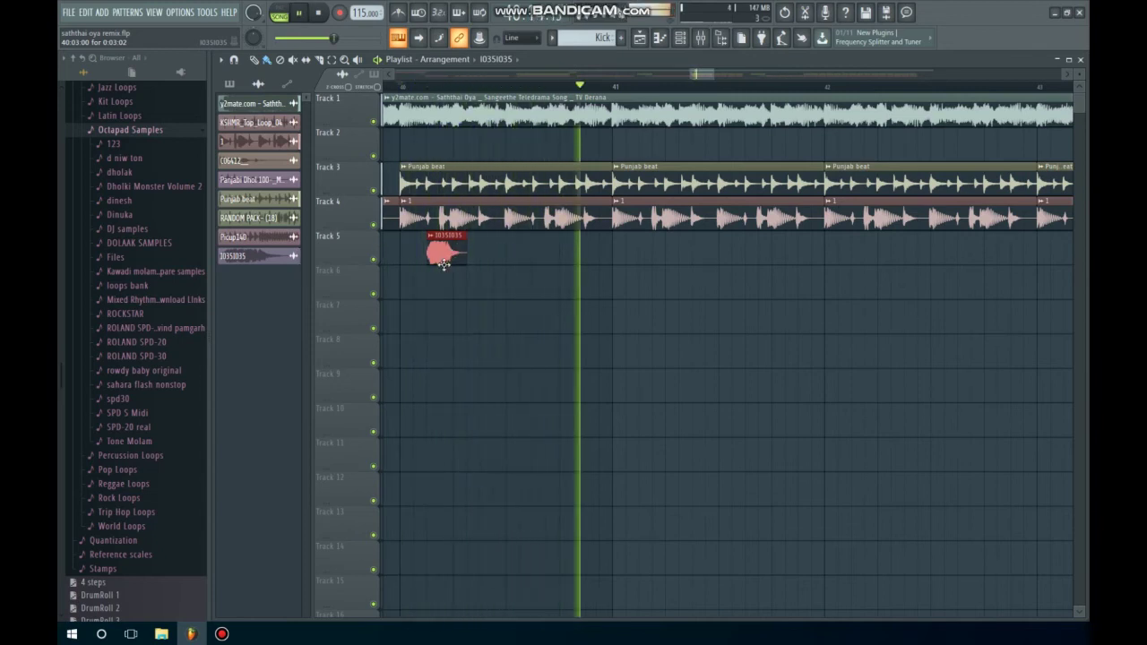
{"action": "key", "text": "space"}
{"action": "key", "text": "space"}
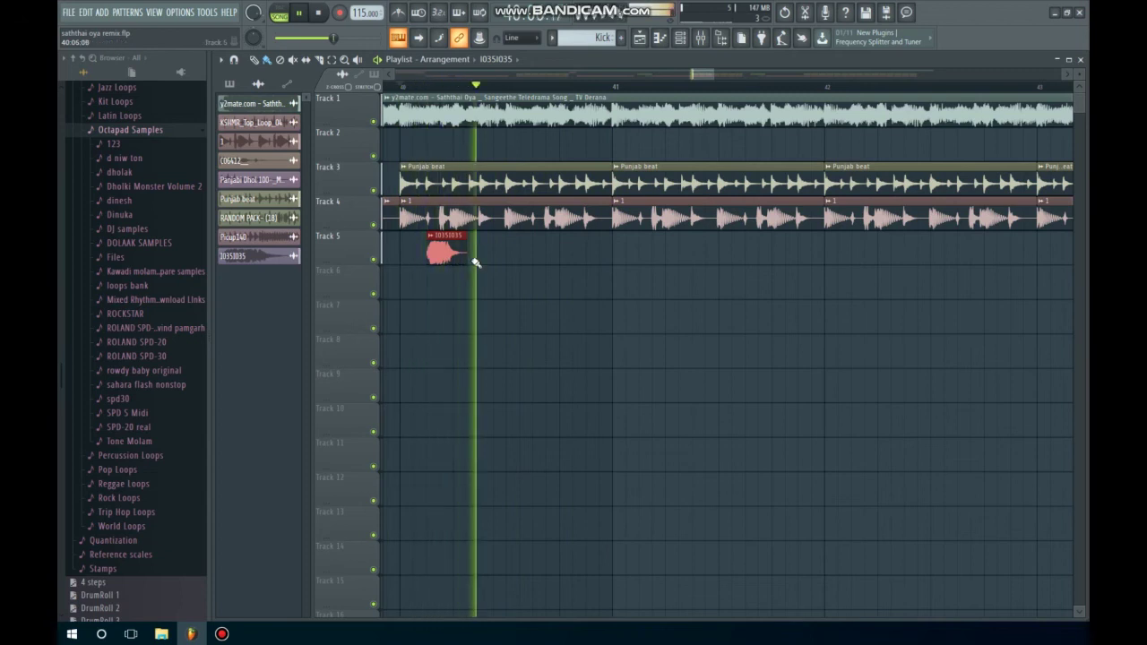
{"action": "key", "text": "space"}
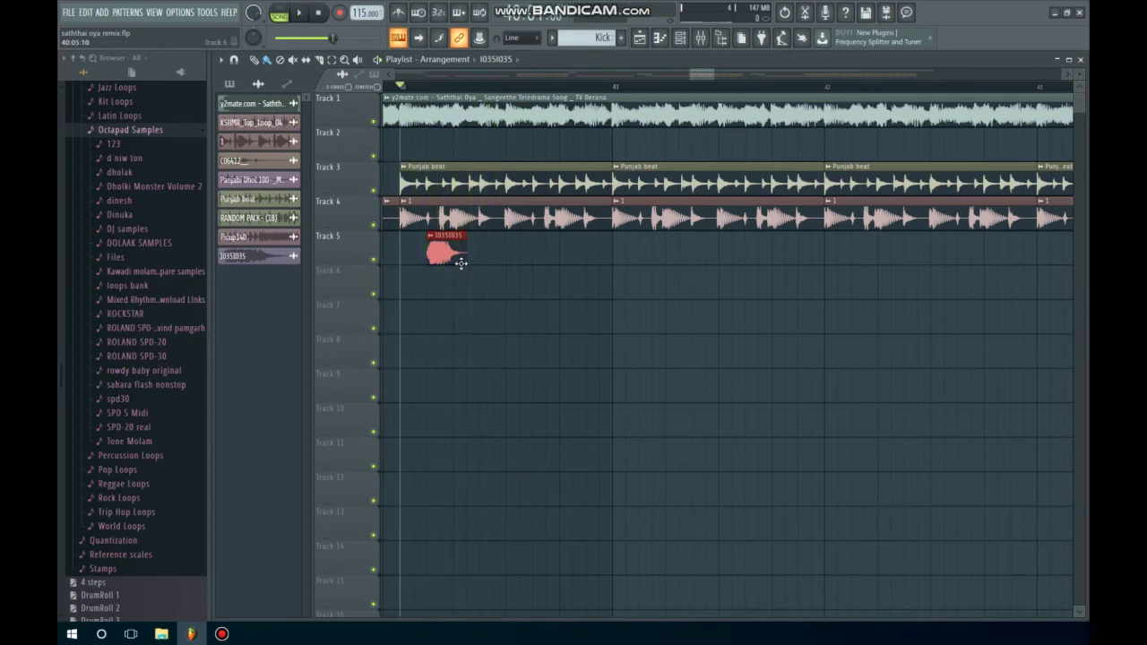
Step: Add a second I035I035 clip on Track 5 at step 7 of bar 40 and audition it from bar 40
{"action": "key", "text": "space"}
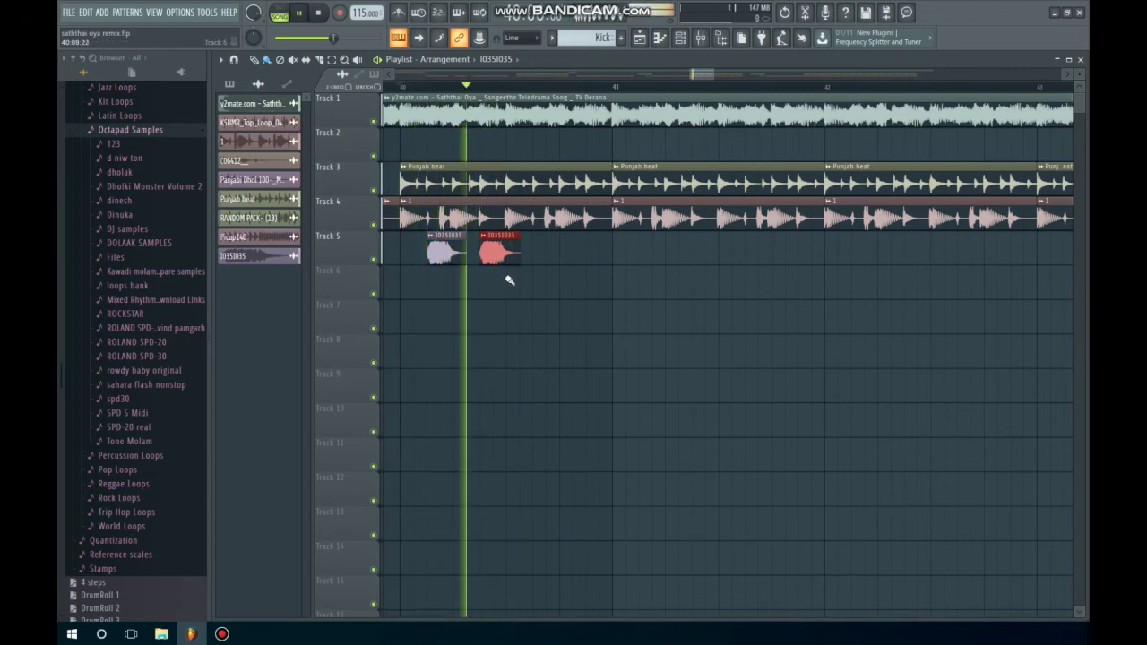
{"action": "key", "text": "space"}
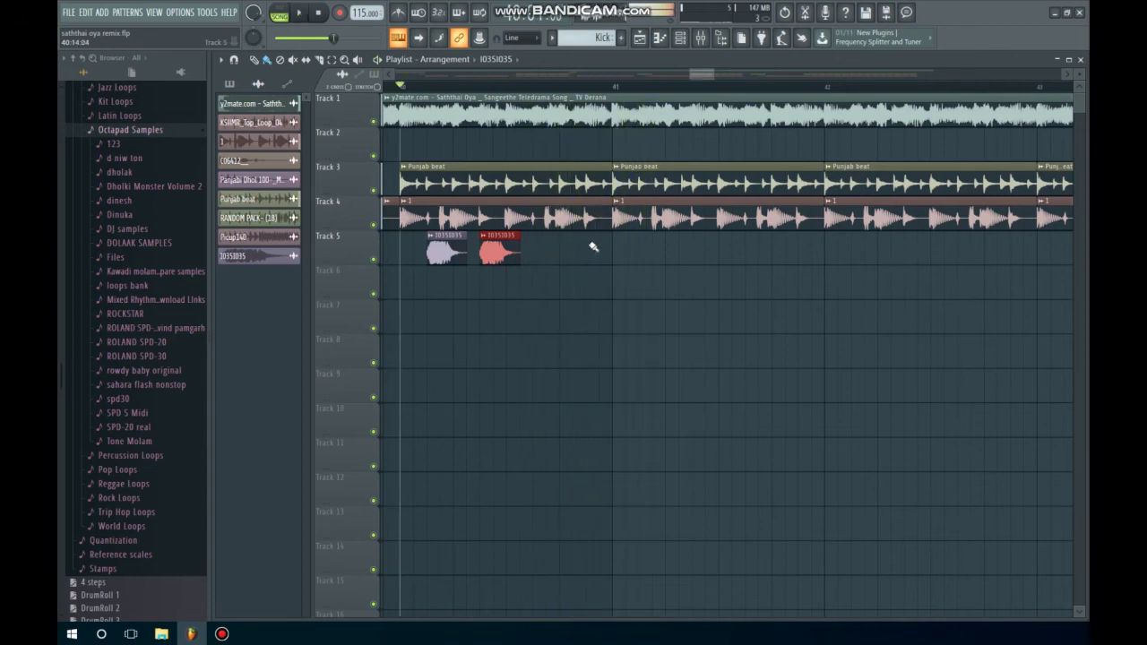
{"action": "key", "text": "space"}
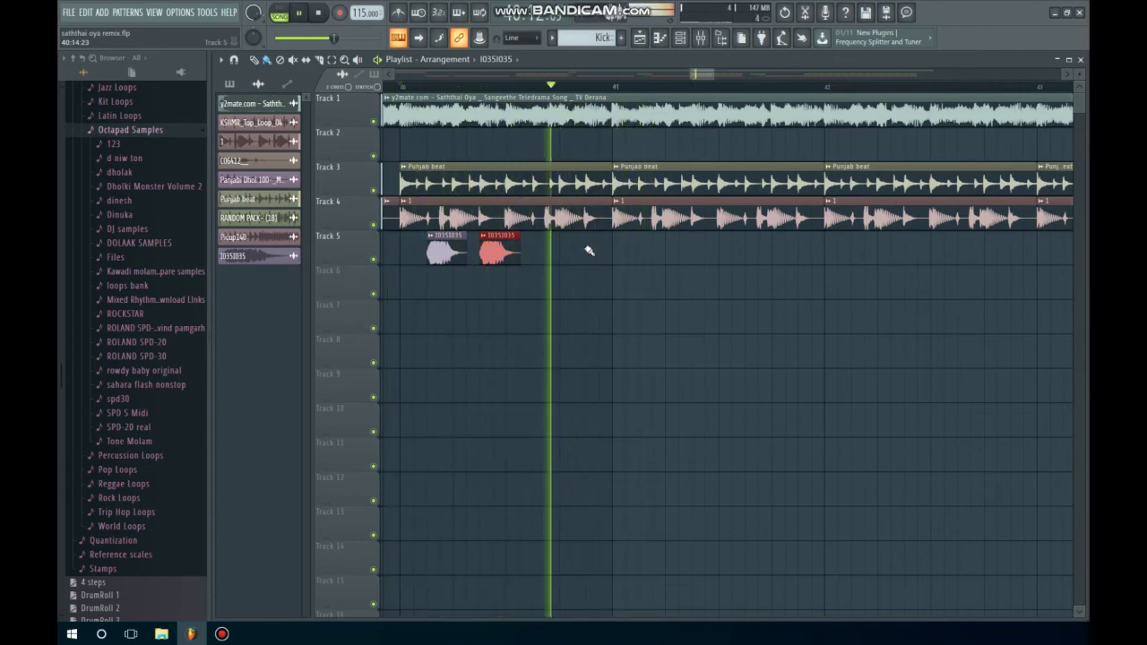
{"action": "key", "text": "space"}
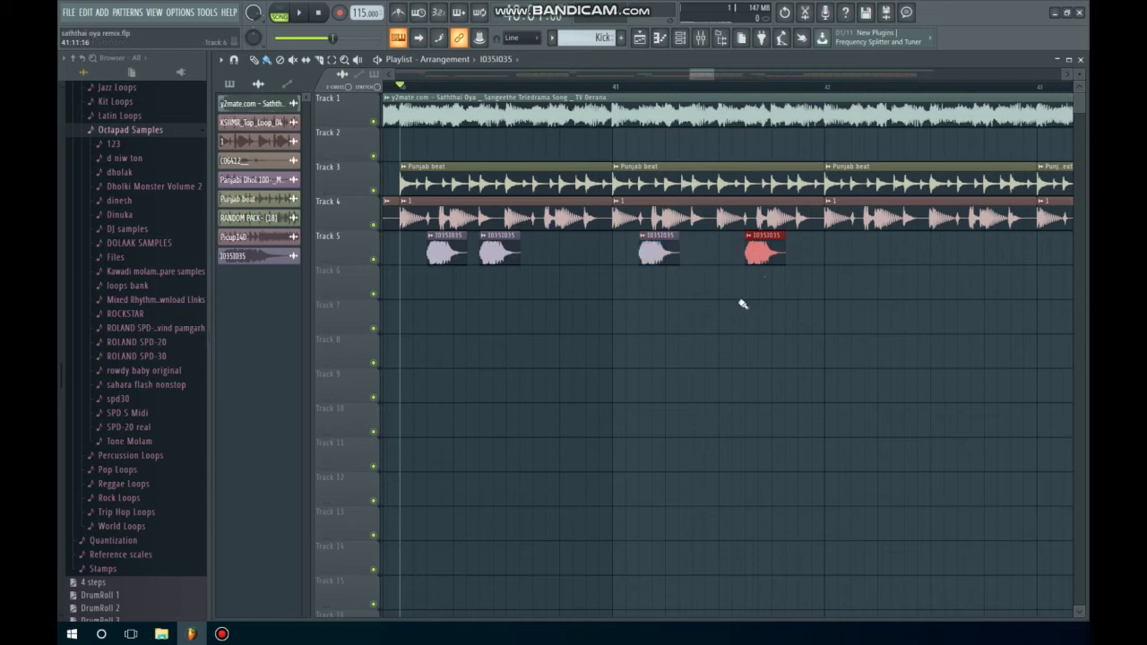
Step: Delete the I035I035 clip at step 11 of bar 41 and arrange that bar's two clips at steps 3 and 7
{"action": "key", "text": "space"}
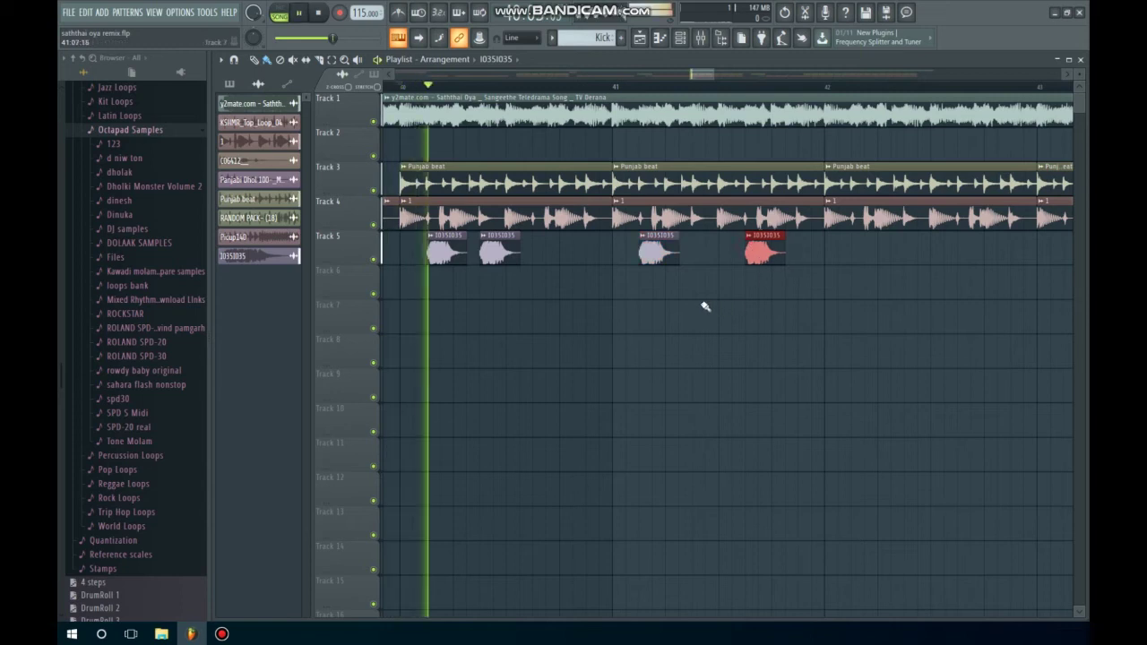
{"action": "right_click", "coordinate": [762, 252]}
{"action": "key", "text": "space"}
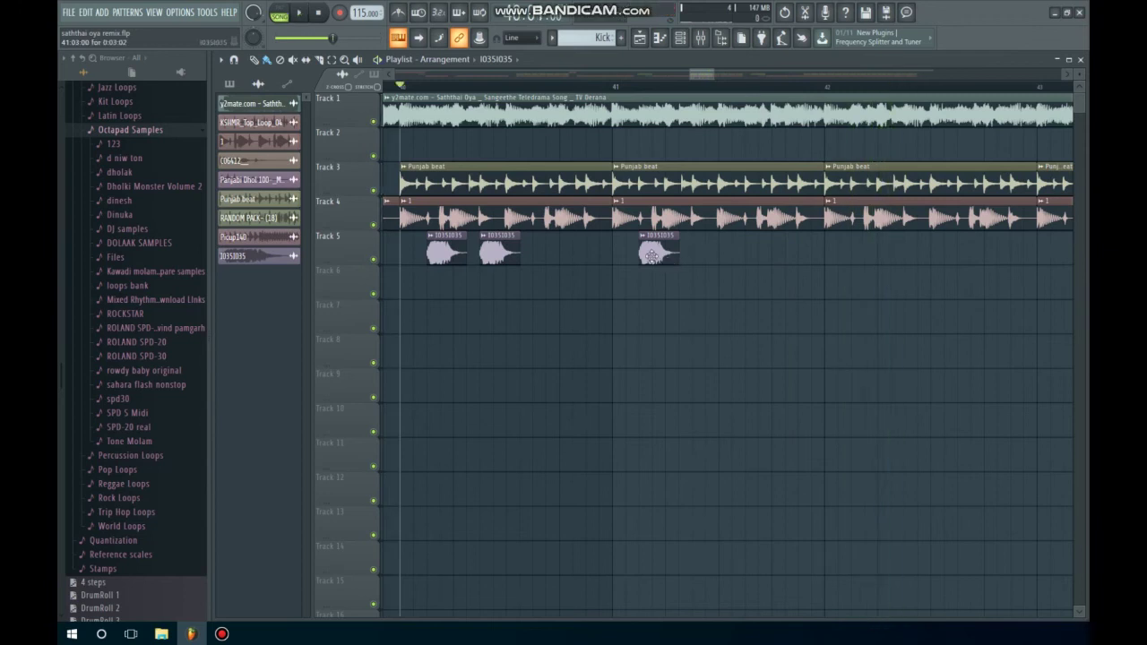
{"action": "key", "text": "space"}
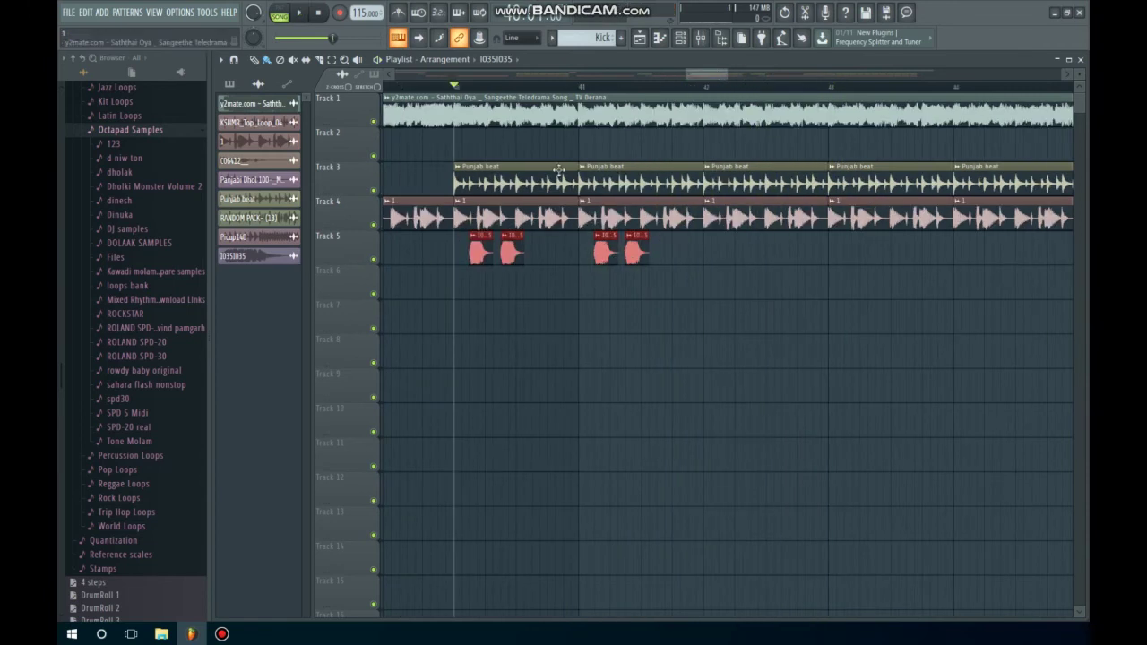
Step: Copy the four I035I035 clips from bars 40 and 41 to bars 42 and 43 and play the section
{"action": "left_click_drag", "start_coordinate": [478, 254], "coordinate": [727, 255]}
{"action": "key", "text": "space"}
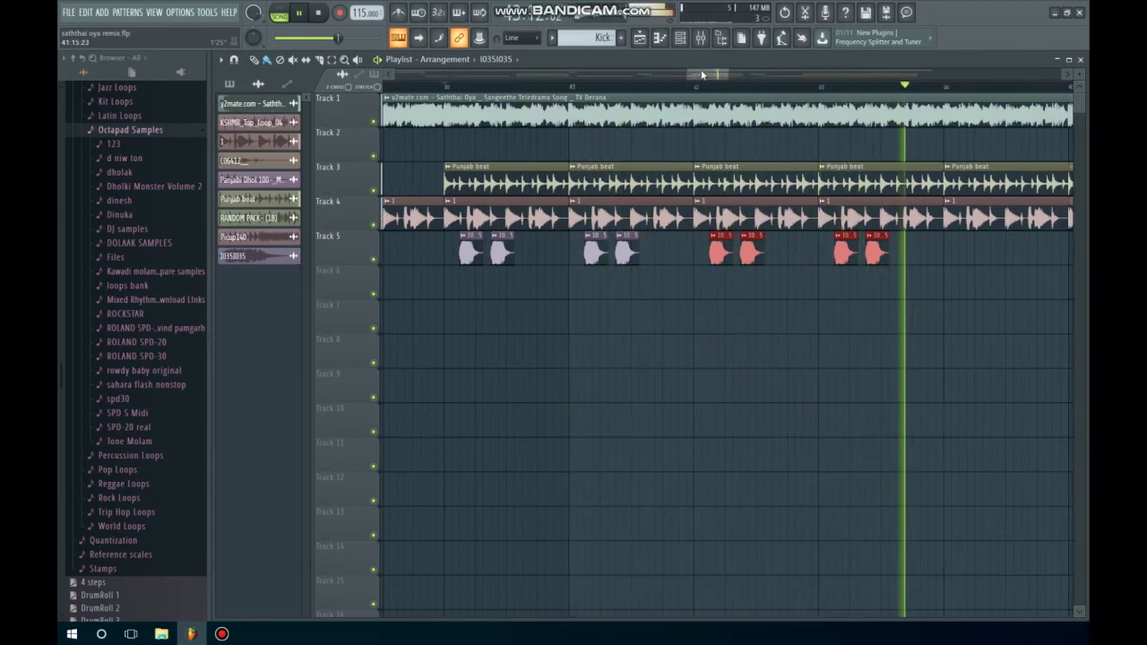
{"action": "scroll", "coordinate": [705, 76], "scroll_direction": "up", "scroll_amount": 1}
{"action": "scroll", "coordinate": [706, 75], "scroll_direction": "down", "scroll_amount": 3}
{"action": "left_click_drag", "start_coordinate": [706, 74], "coordinate": [721, 75]}
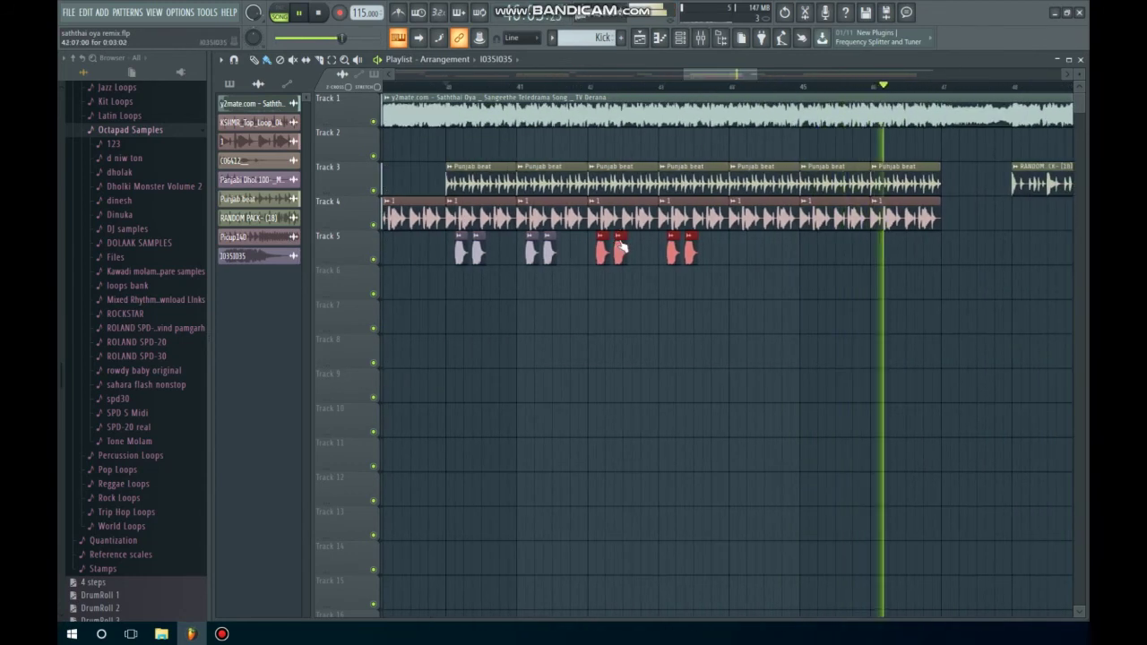
{"action": "key", "text": "space"}
Step: Duplicate all eight I035I035 clips of bars 40 to 43 directly after themselves on Track 5
{"action": "left_click_drag", "start_coordinate": [451, 285], "coordinate": [708, 229]}
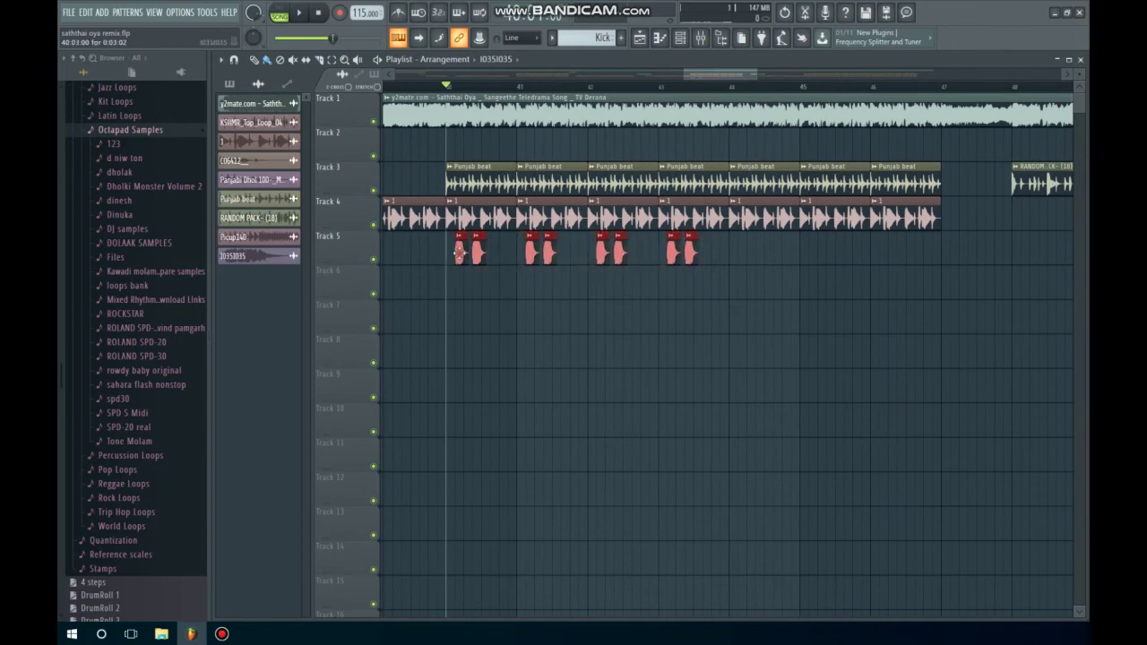
{"action": "key", "text": "ctrl+b"}
{"action": "key", "text": "space"}
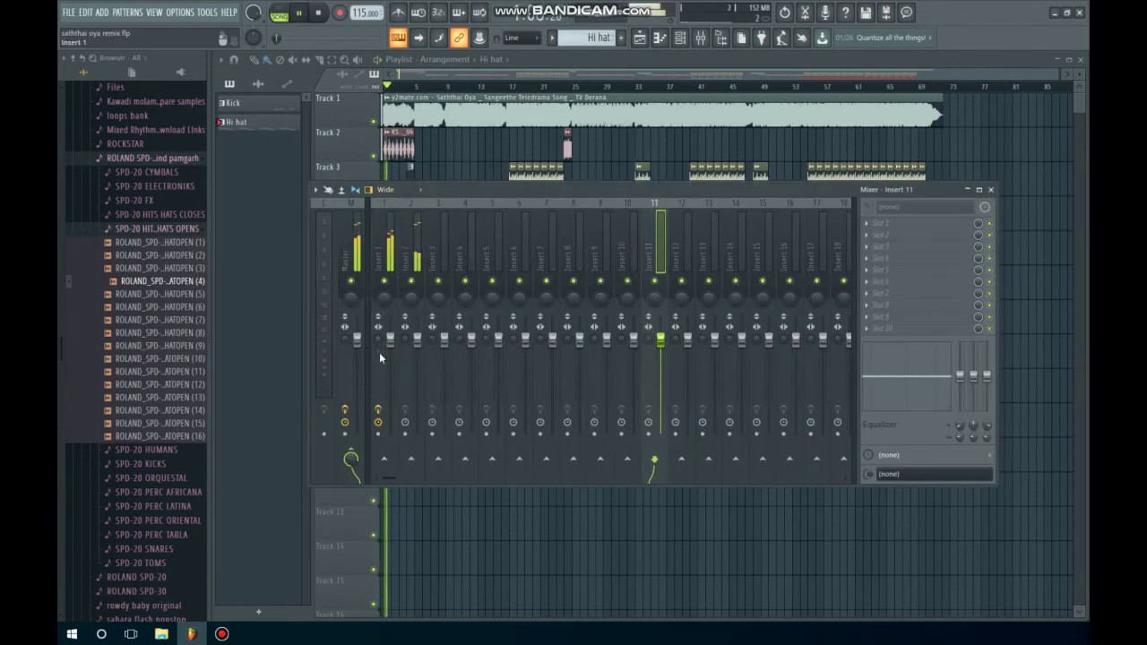
Step: Raise the volumes of mixer Inserts 1, 2 and 3 slightly while the song plays
{"action": "left_click_drag", "start_coordinate": [390, 339], "coordinate": [392, 333]}
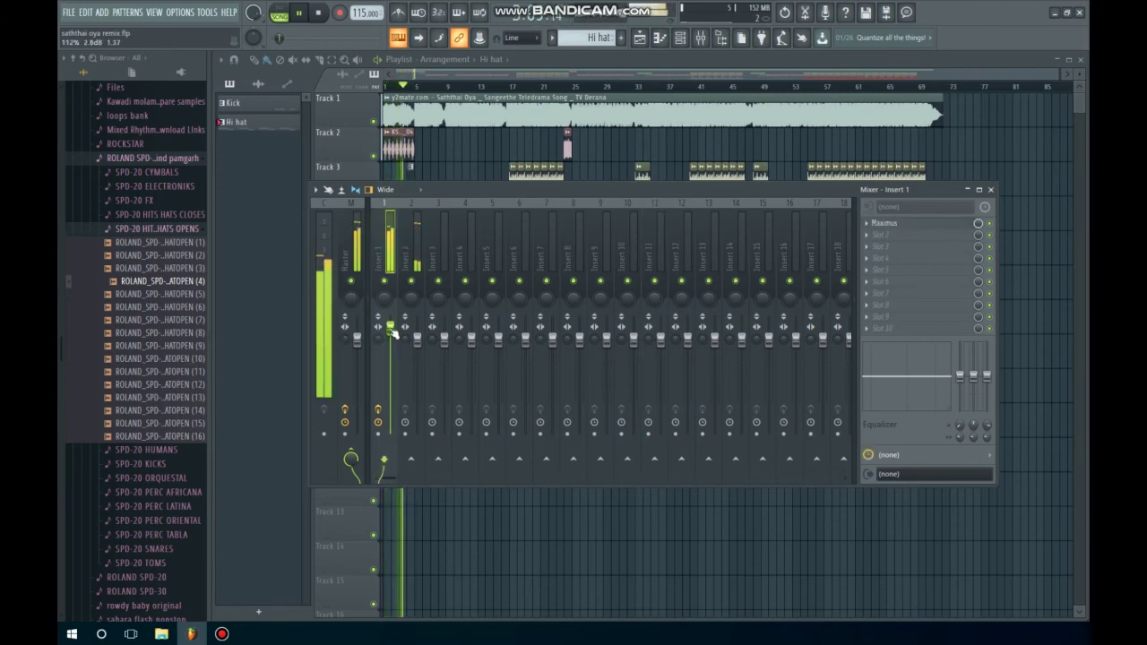
{"action": "left_click_drag", "start_coordinate": [417, 337], "coordinate": [418, 330]}
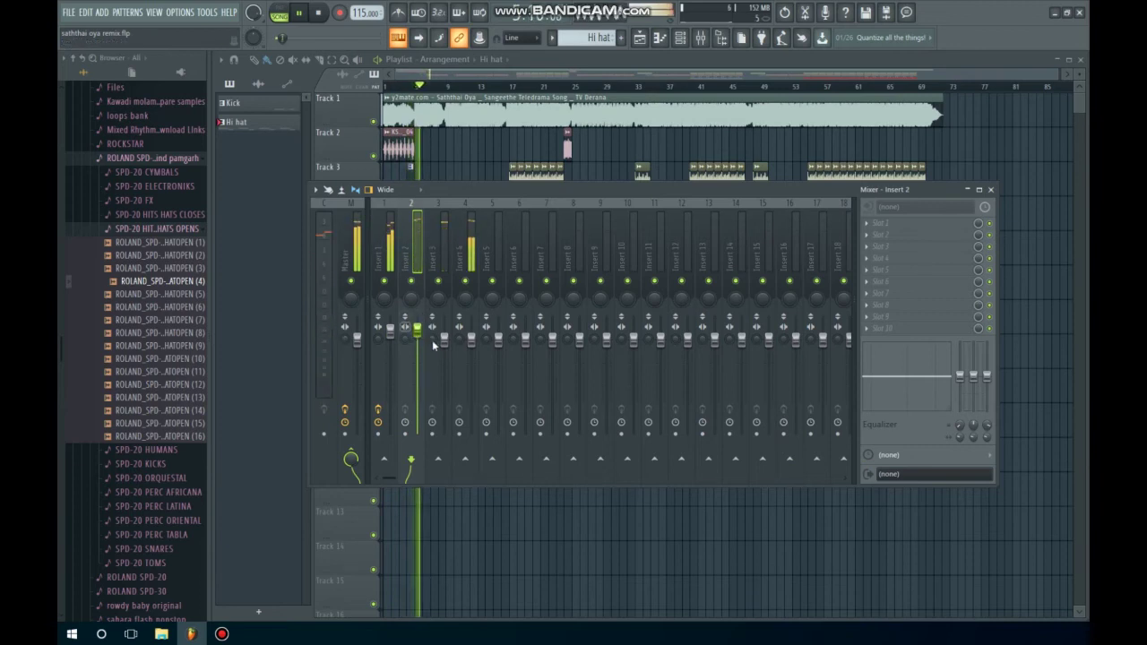
{"action": "left_click_drag", "start_coordinate": [444, 338], "coordinate": [445, 331]}
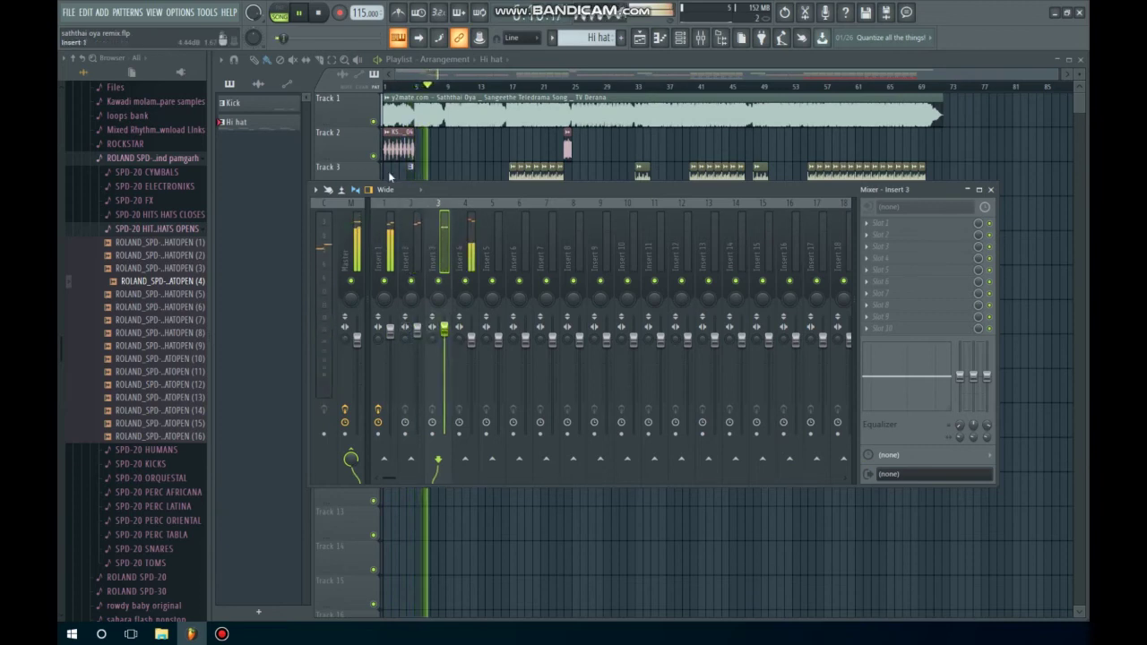
Step: Replay the song from bar 1, lower the Insert 1 and 2 volumes slightly and raise Insert 4 a little
{"action": "left_click", "coordinate": [388, 87]}
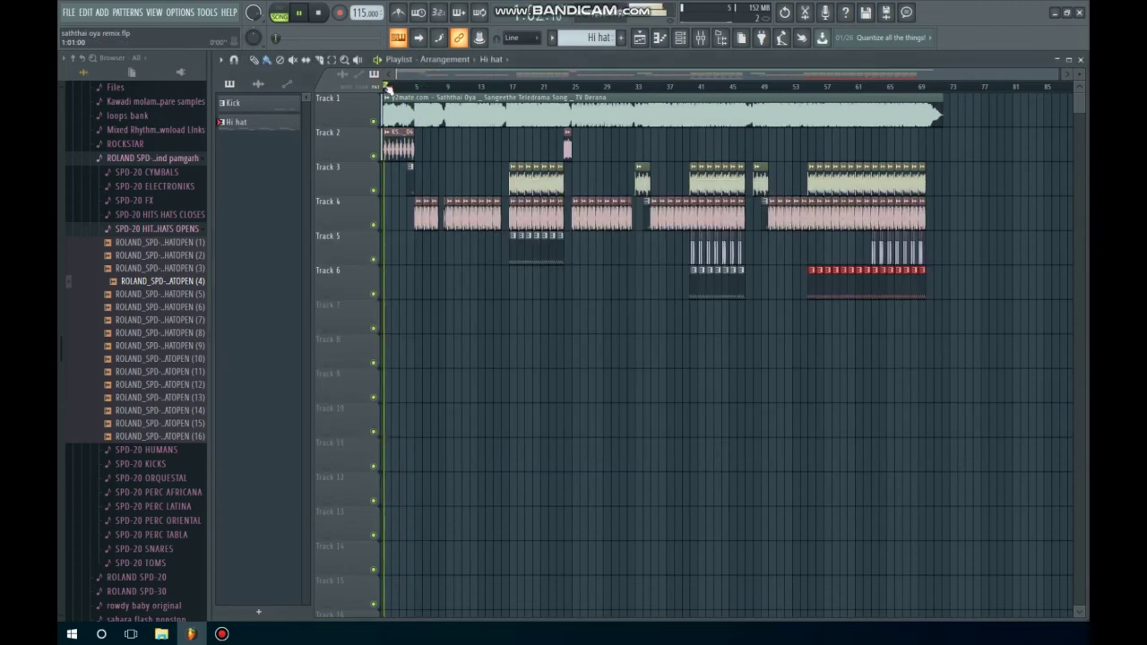
{"action": "left_click", "coordinate": [681, 39]}
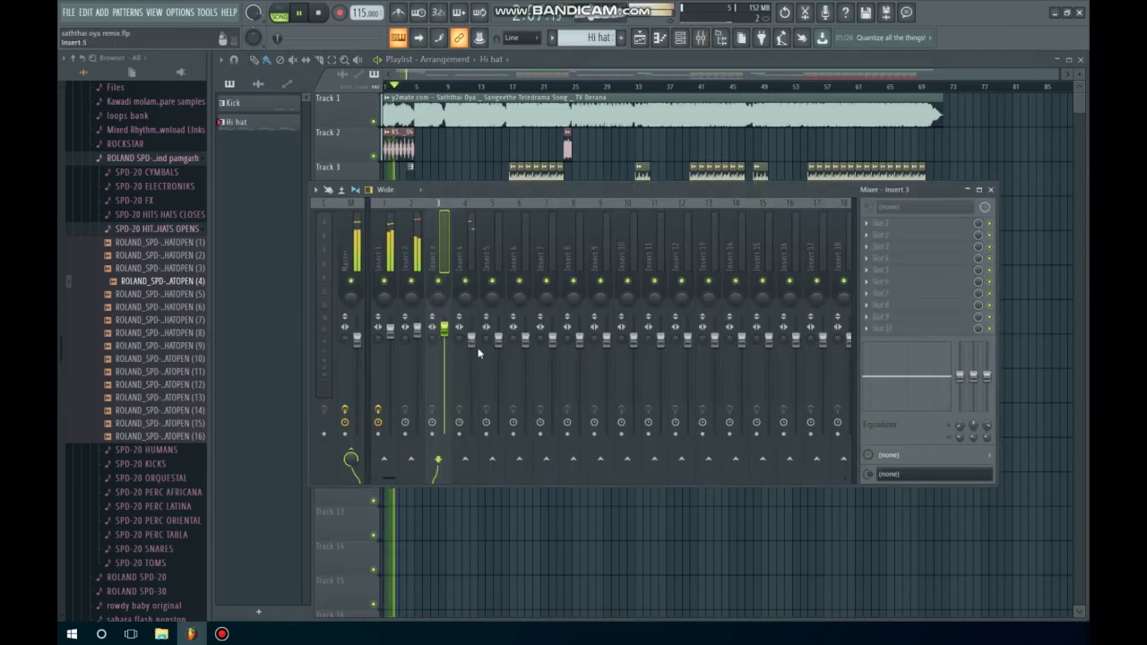
{"action": "left_click_drag", "start_coordinate": [394, 333], "coordinate": [421, 338]}
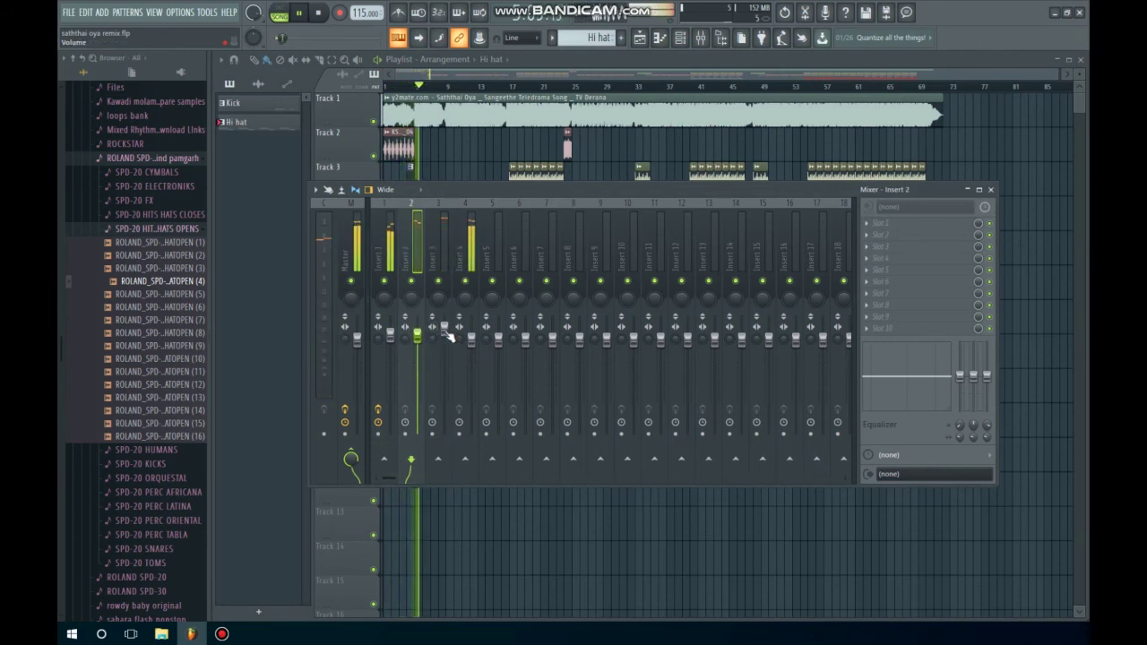
{"action": "left_click_drag", "start_coordinate": [473, 341], "coordinate": [472, 338]}
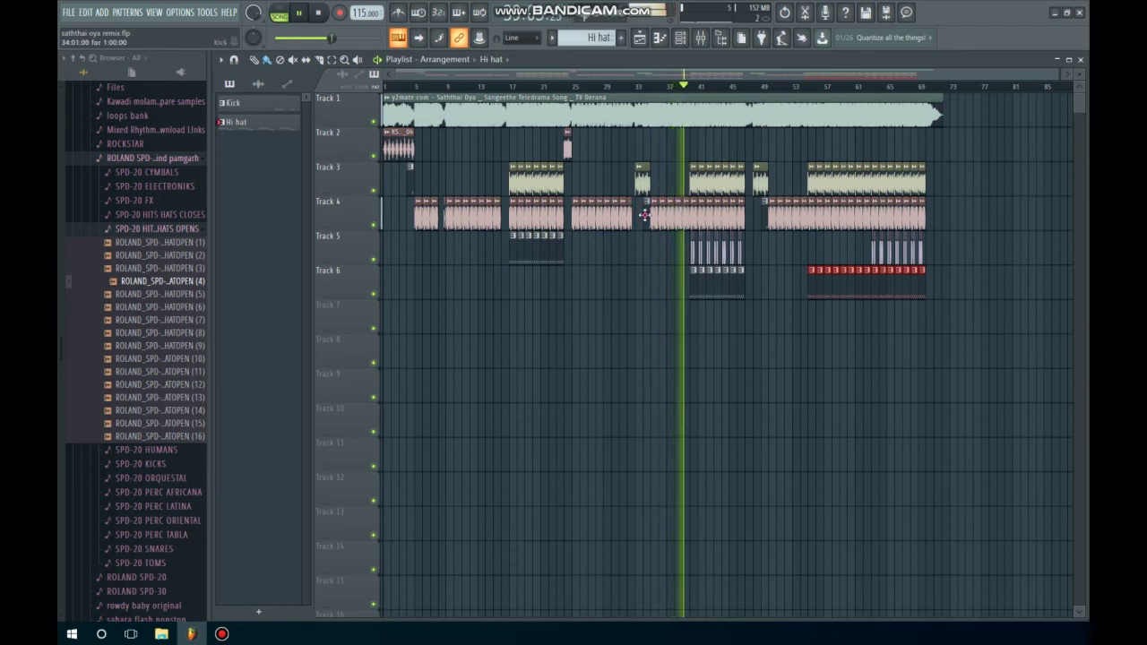
Step: Select the Kick pattern from its bar 34 clip and inspect its notes in the Channel rack
{"action": "left_click", "coordinate": [645, 221]}
{"action": "left_click", "coordinate": [679, 37]}
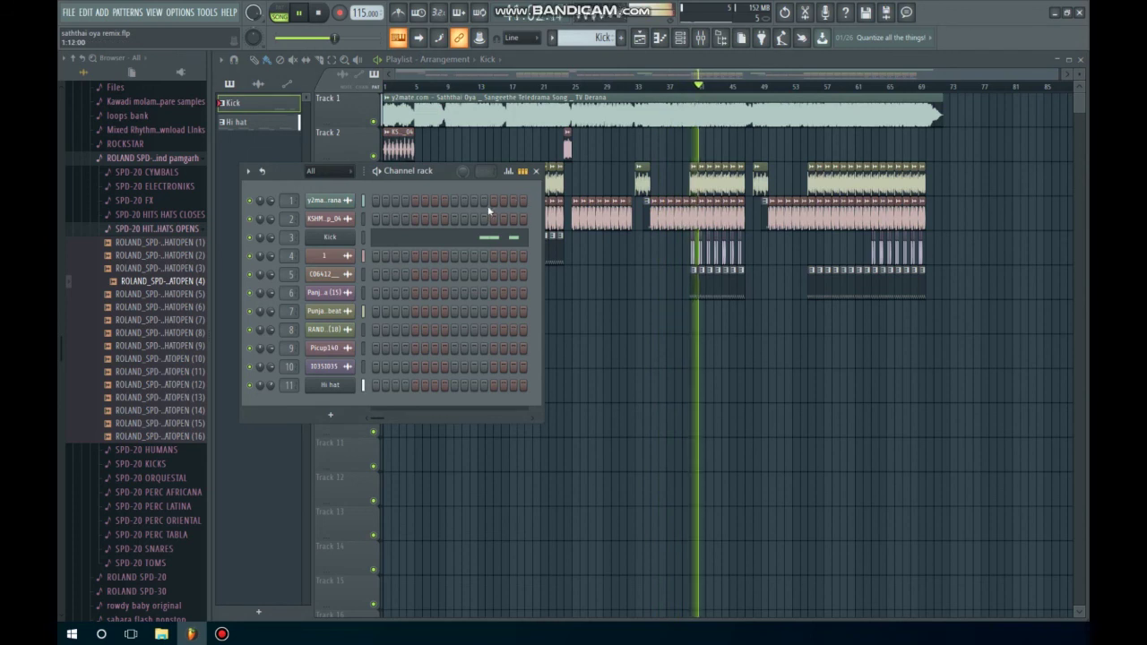
{"action": "left_click", "coordinate": [536, 171]}
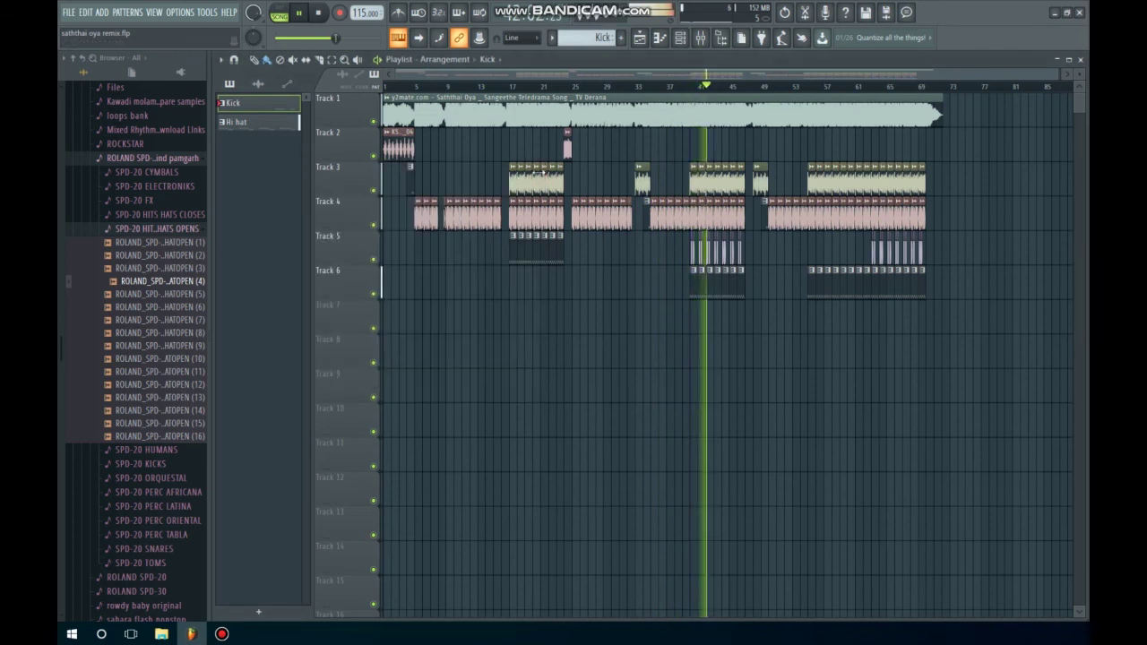